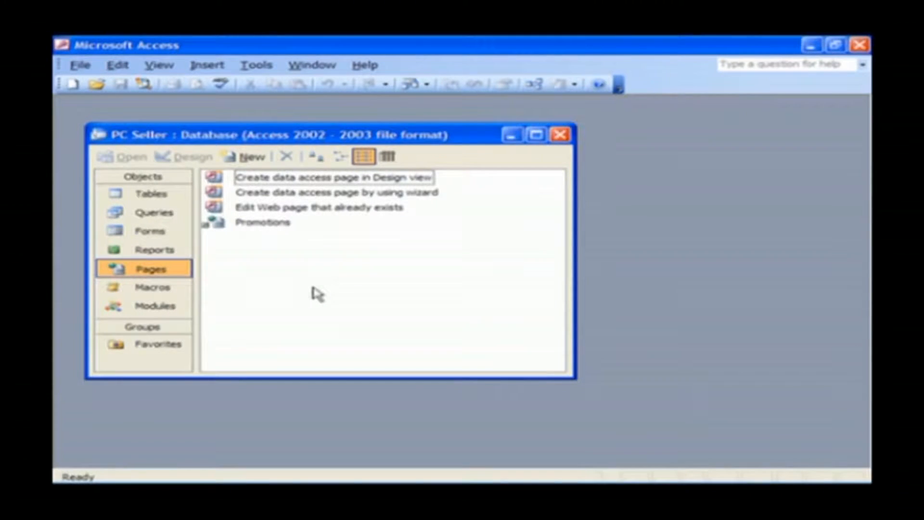
Export the Customers List report as an HTML document with Autostart on, using the default encoding.
left_click(178, 255)
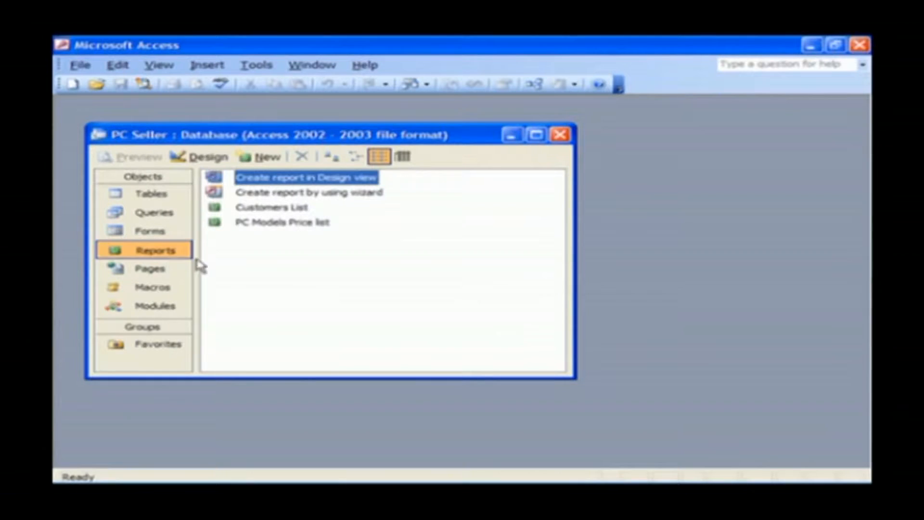
right_click(299, 208)
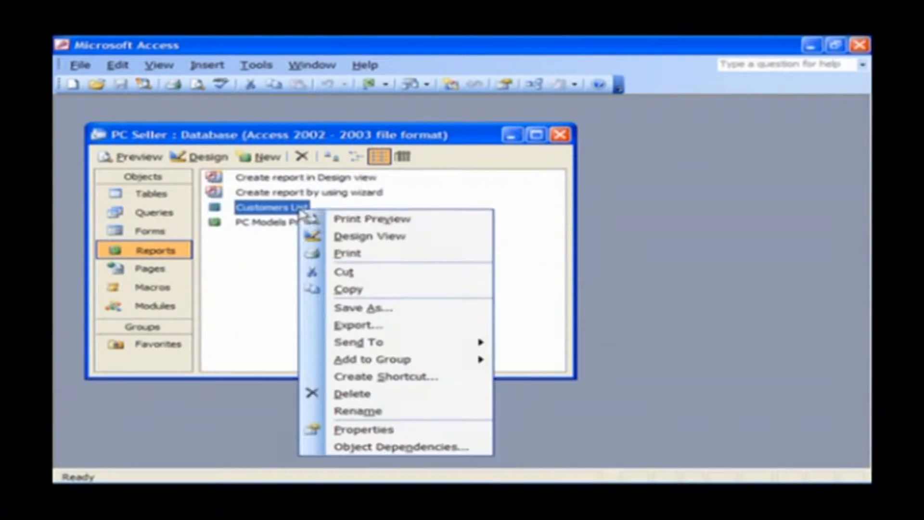
left_click(404, 326)
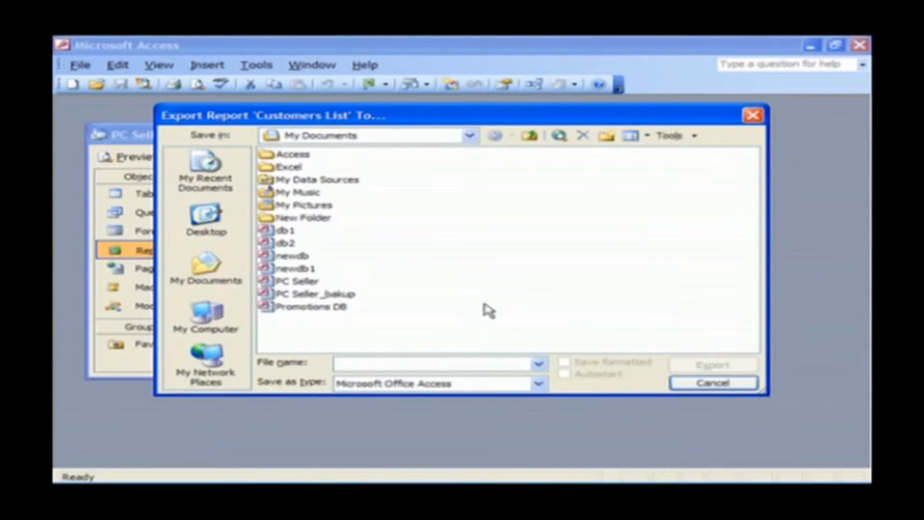
left_click(539, 383)
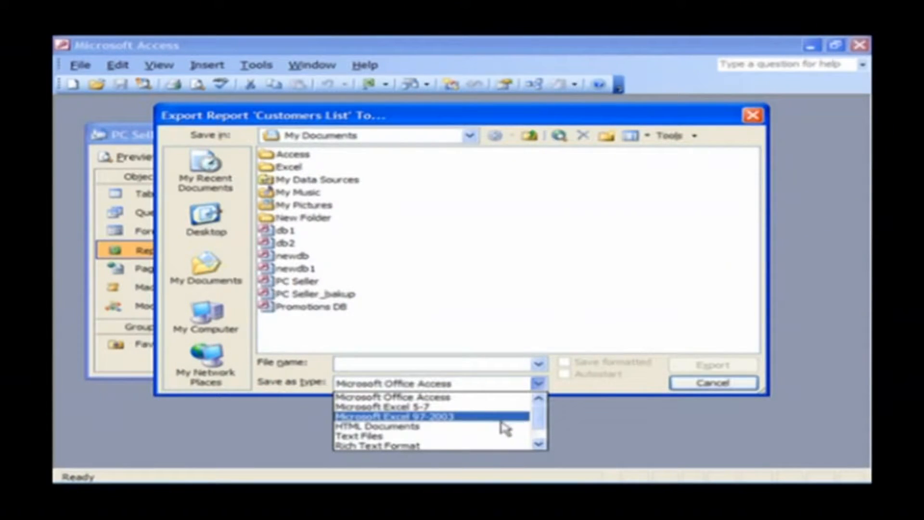
left_click(483, 432)
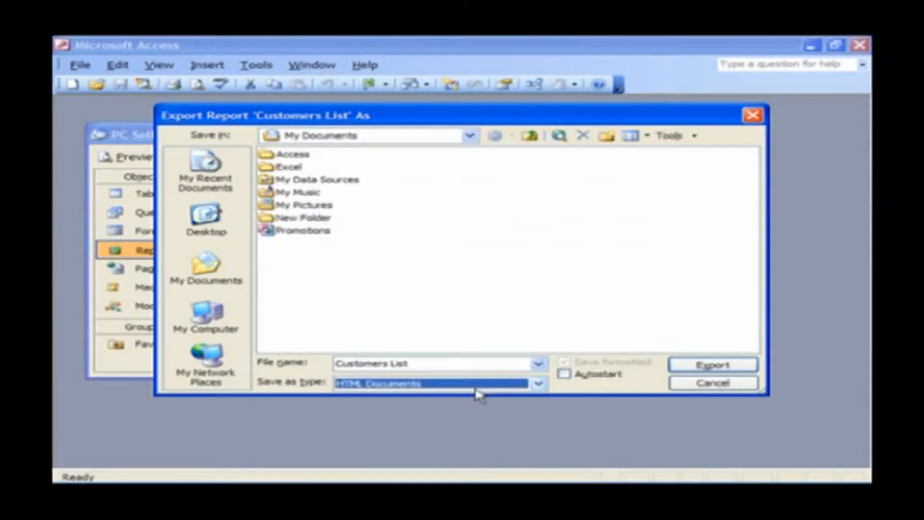
left_click(440, 363)
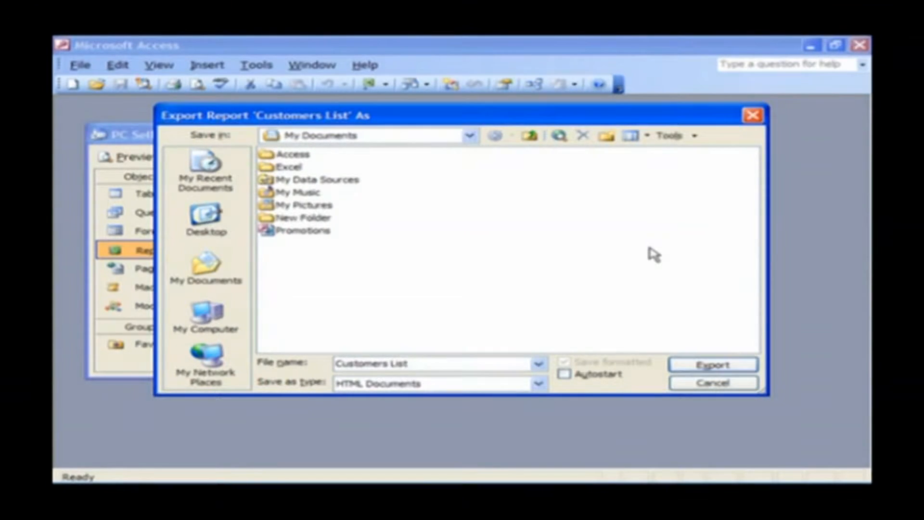
left_click(566, 376)
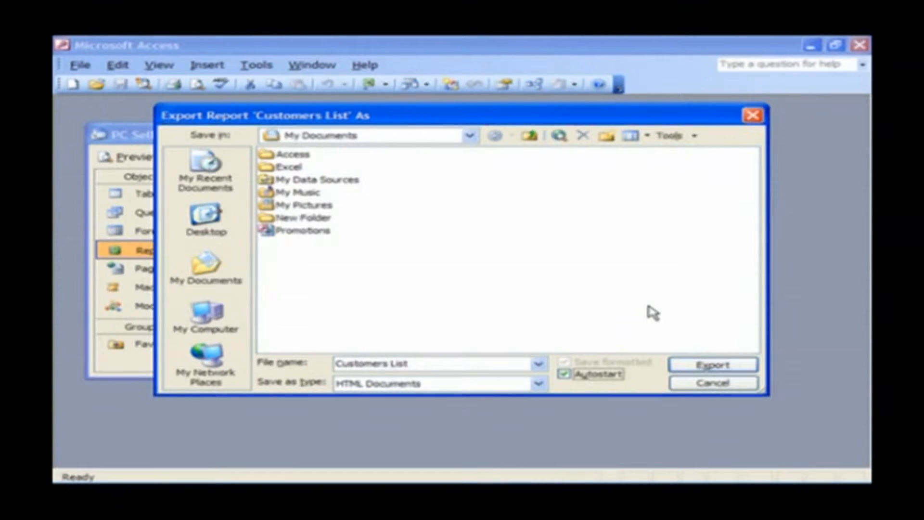
left_click(708, 364)
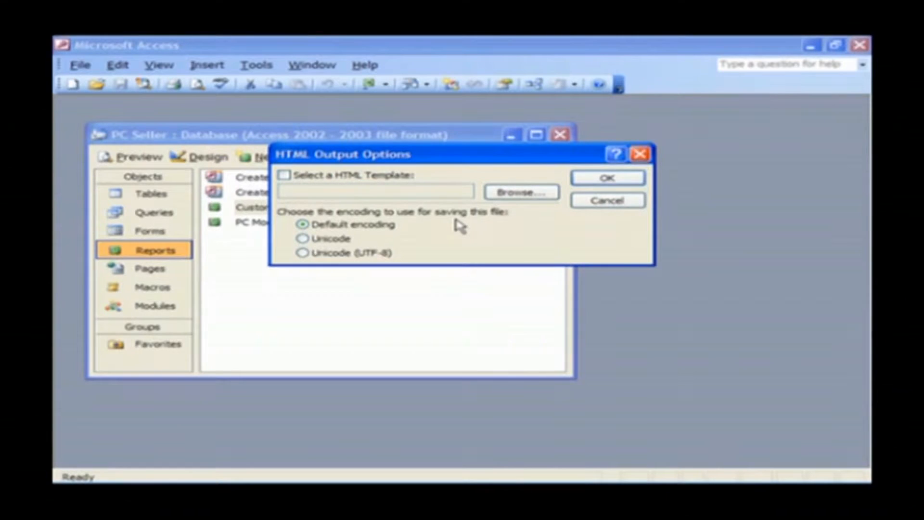
left_click(606, 179)
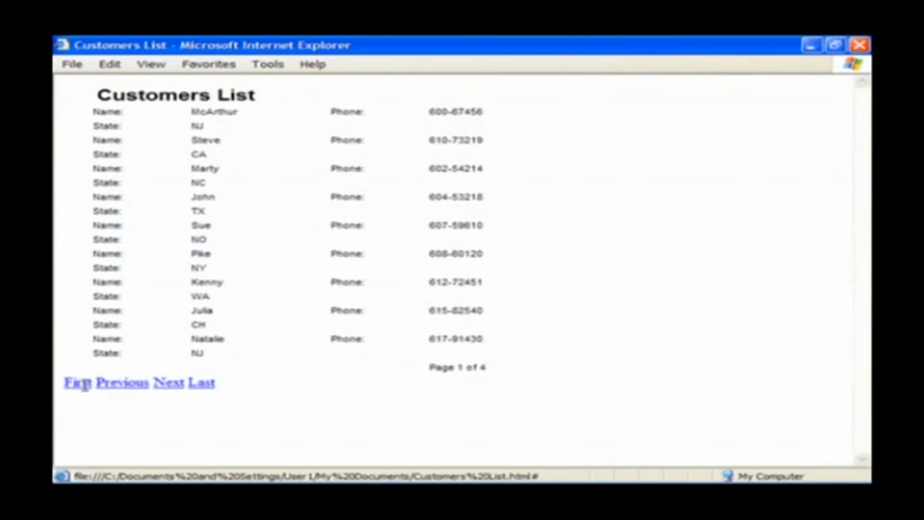
Page through the exported report's next, last and first pages, then close Internet Explorer.
left_click(173, 386)
left_click(198, 366)
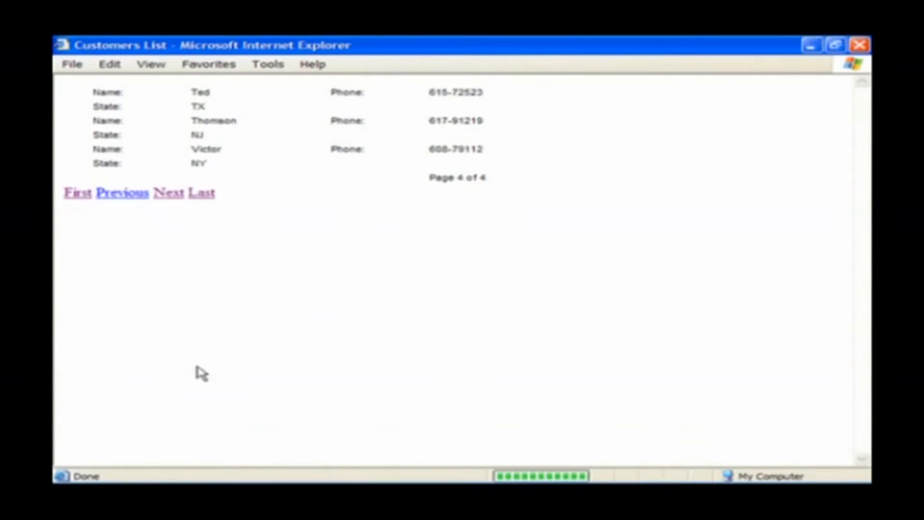
left_click(77, 195)
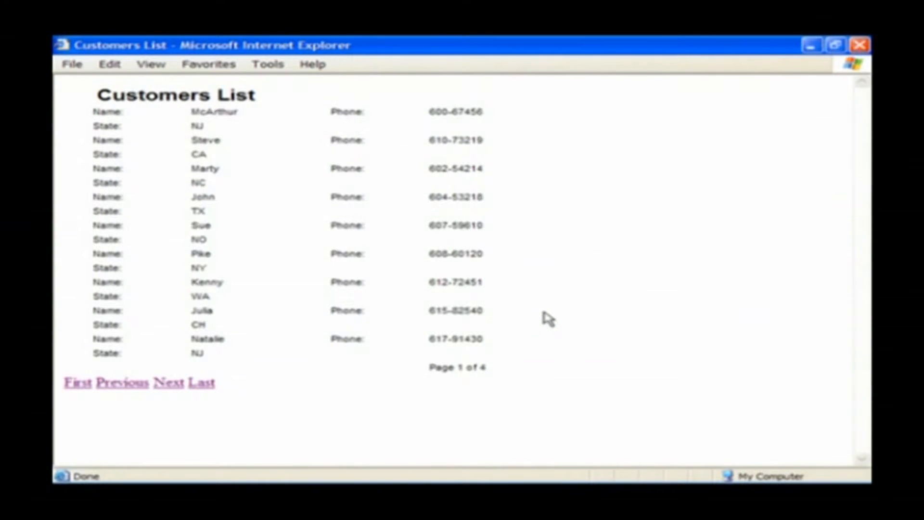
left_click(860, 45)
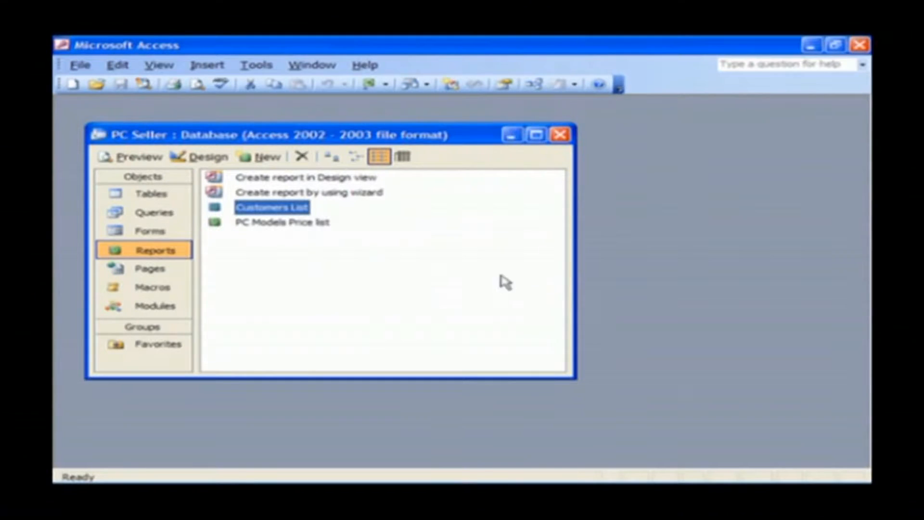
Switch to the PC Seller tables list and select the Product details table.
left_click(442, 301)
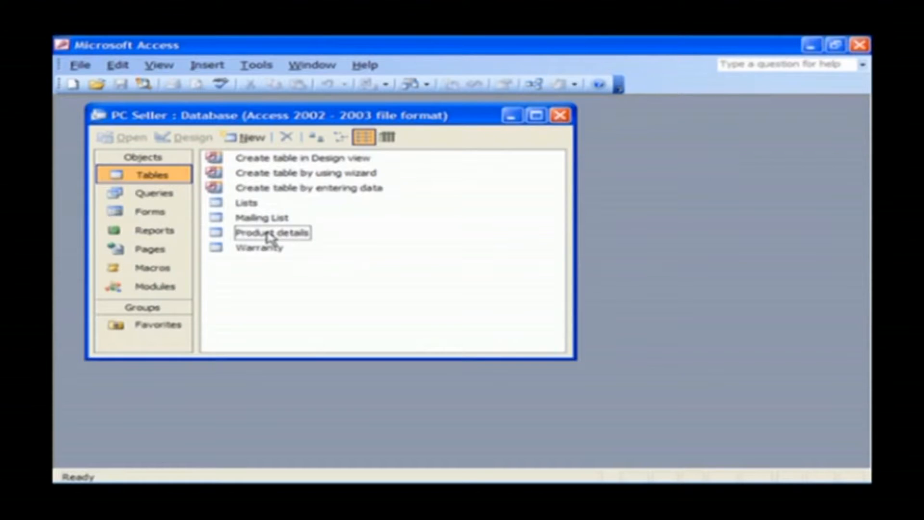
left_click(240, 236)
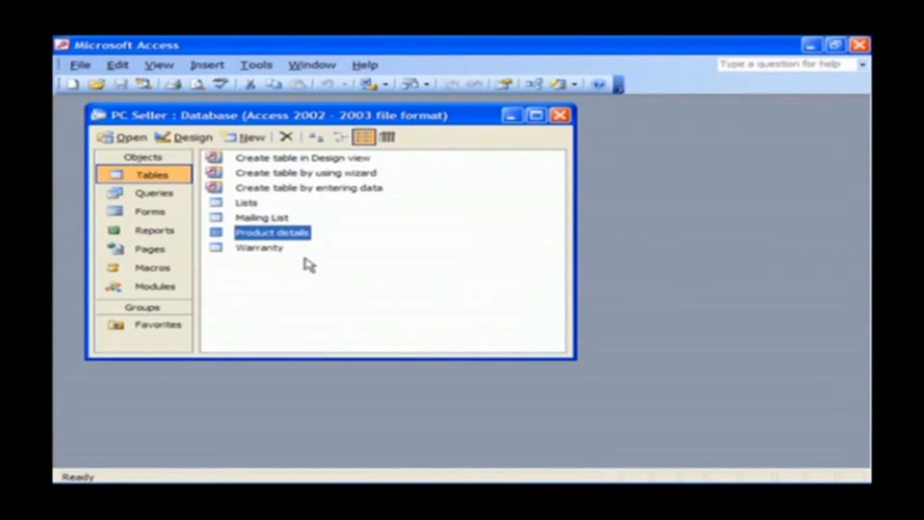
Open Product details and filter by selection to show only 80GB hard-drive products.
double_click(295, 233)
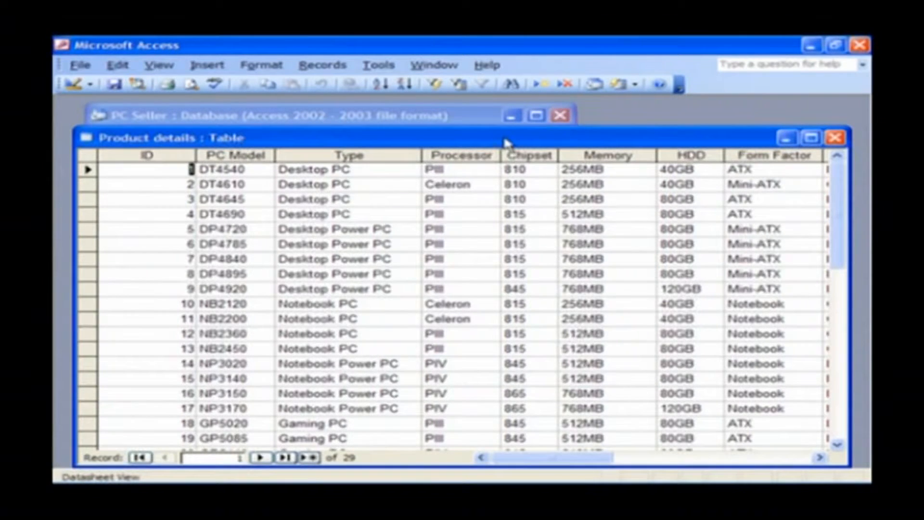
mouse_move(579, 463)
left_mouse_down()
mouse_move(713, 464)
mouse_move(578, 464)
left_mouse_up()
mouse_move(840, 241)
left_mouse_down()
mouse_move(843, 311)
mouse_move(827, 238)
left_mouse_up()
key("Tab")
key("Tab")
key("Tab")
key("Tab")
key("Tab")
key("Tab")
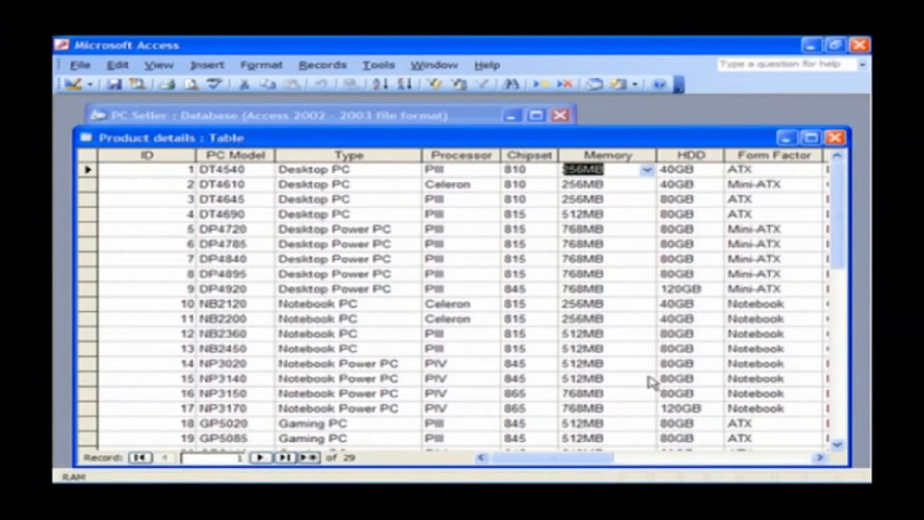
key("Down")
key("Down")
key("Down")
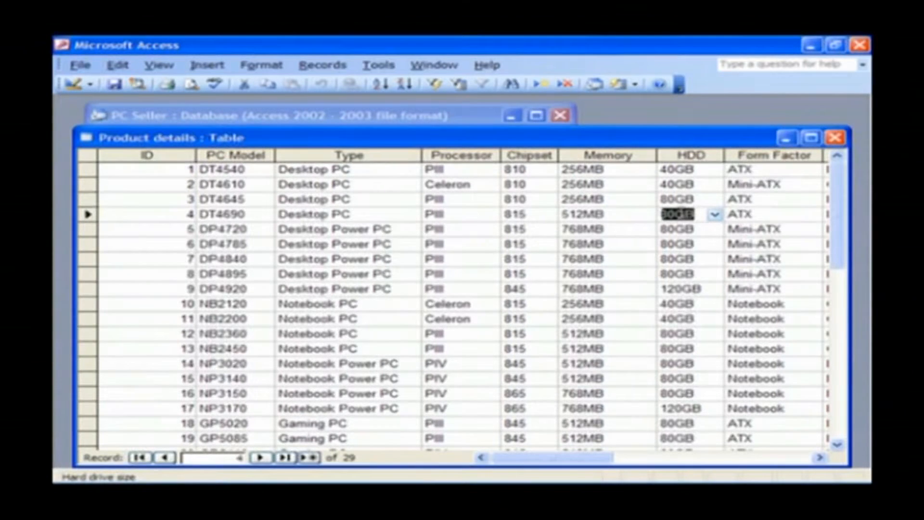
right_click(667, 216)
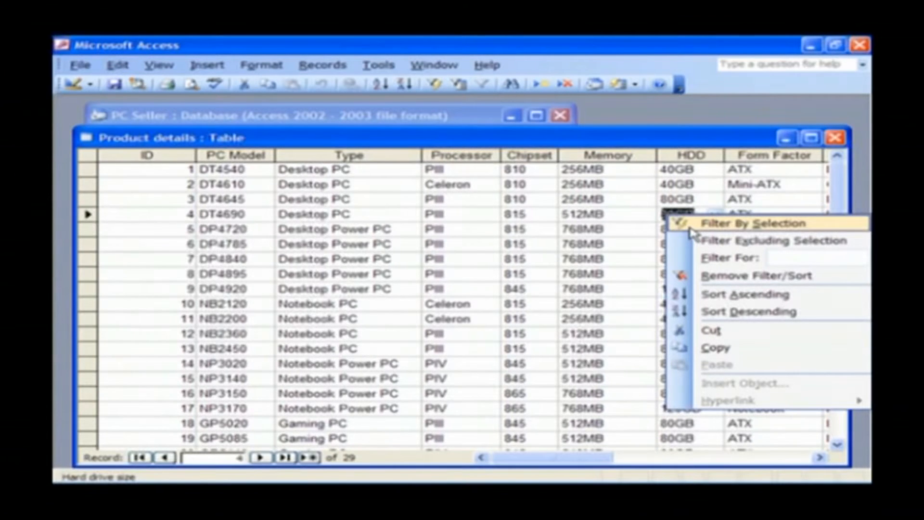
left_click(692, 227)
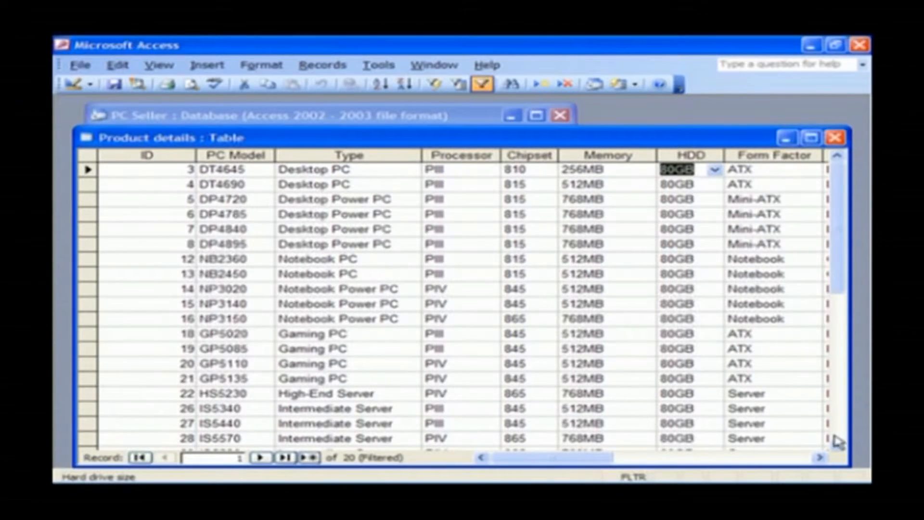
Remove the filter so all 29 Product details records show again.
left_click(838, 444)
left_click(838, 444)
left_click(838, 444)
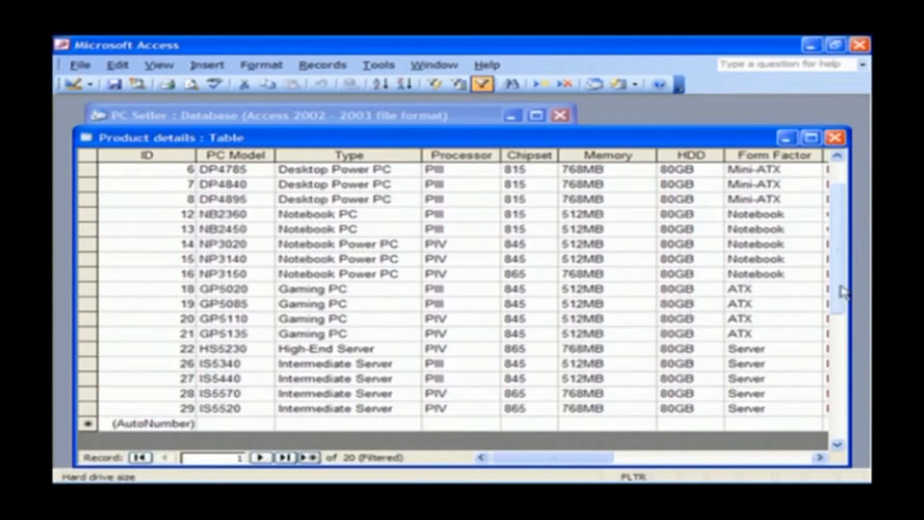
left_click(838, 157)
left_click(838, 157)
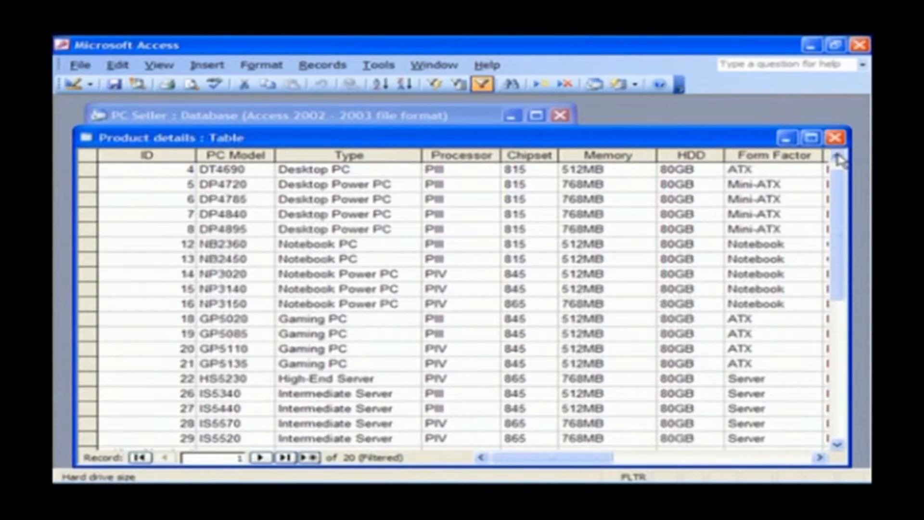
left_click(838, 157)
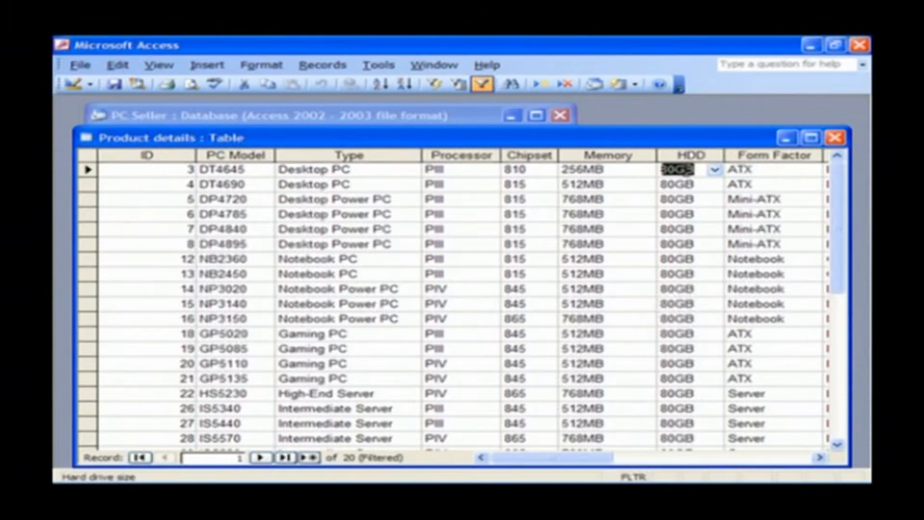
right_click(665, 171)
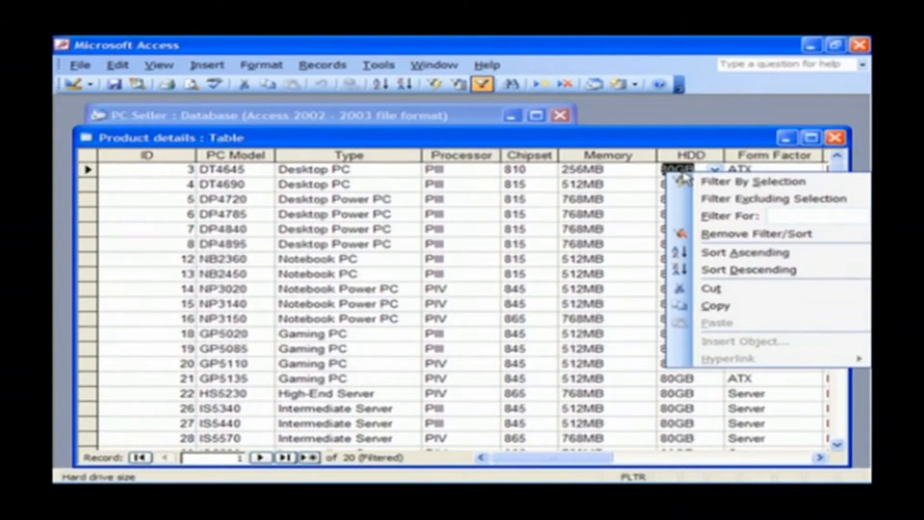
left_click(683, 235)
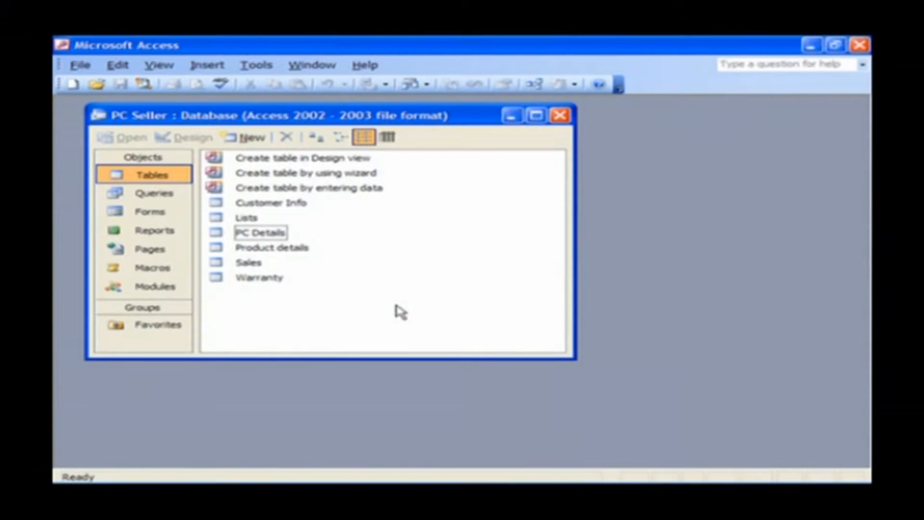
left_click(259, 236)
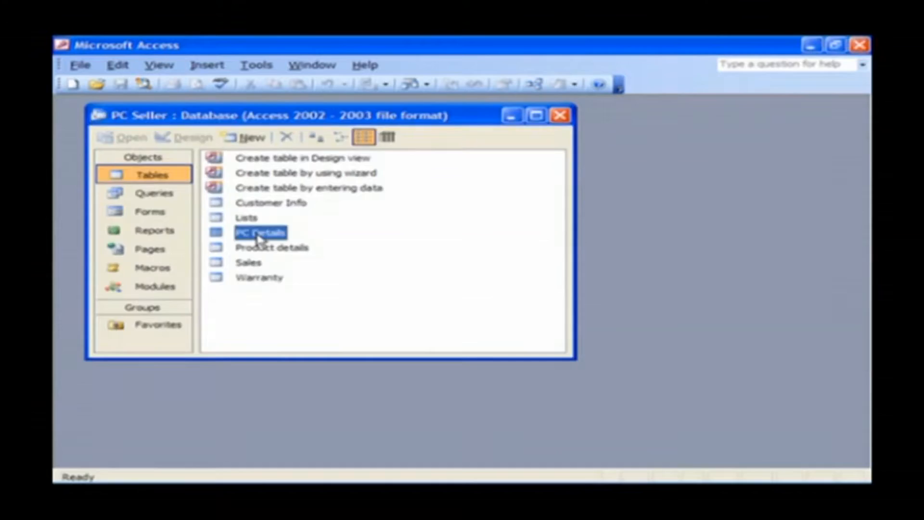
double_click(259, 236)
left_click_drag(426, 143, 424, 119)
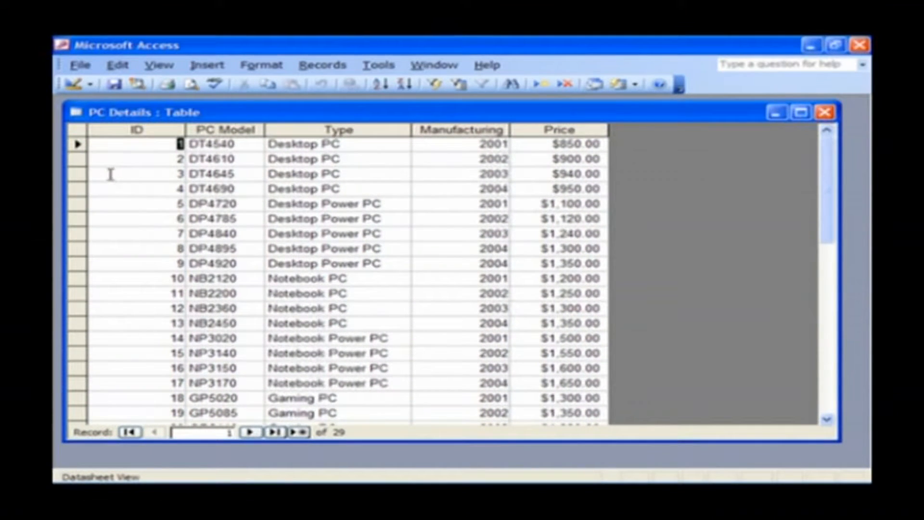
left_click(78, 159)
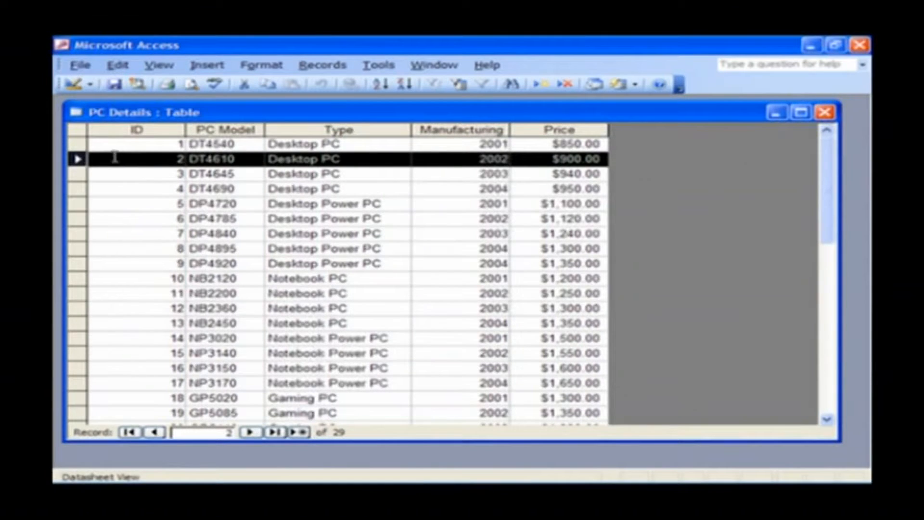
right_click(76, 159)
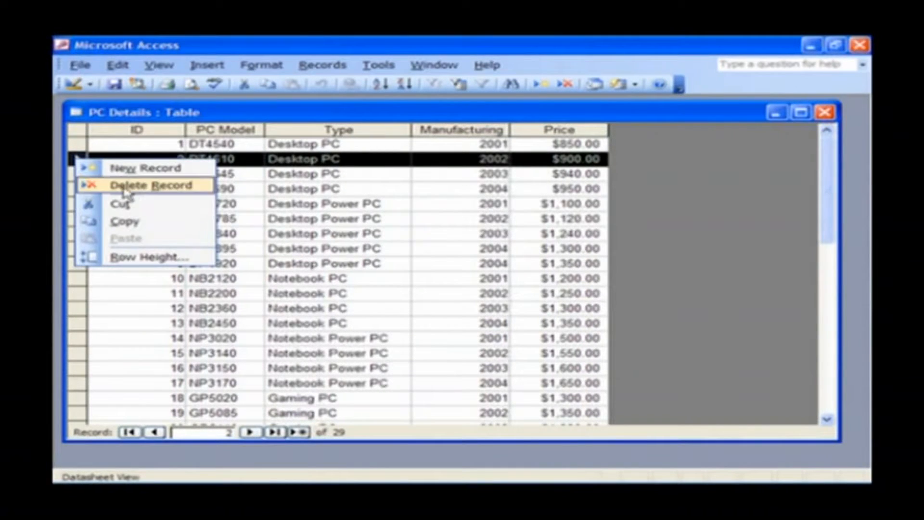
left_click(248, 131)
right_click(248, 133)
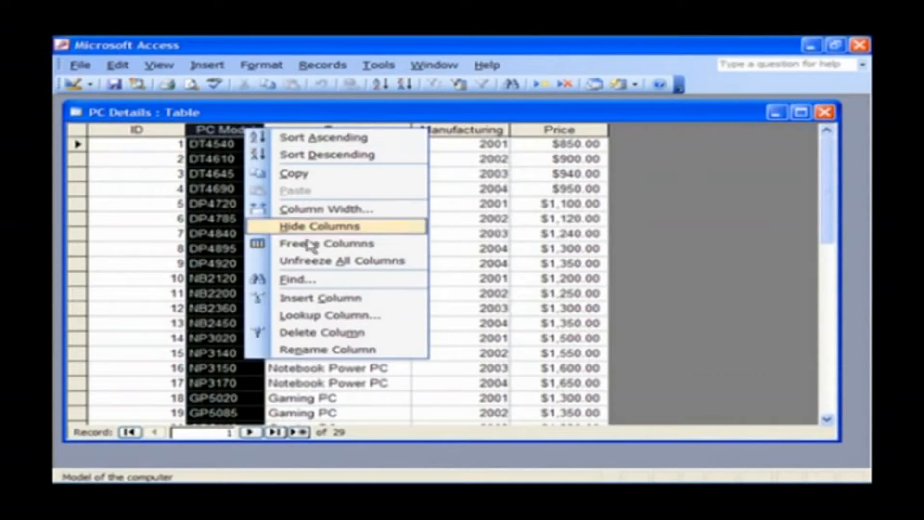
left_click(140, 173)
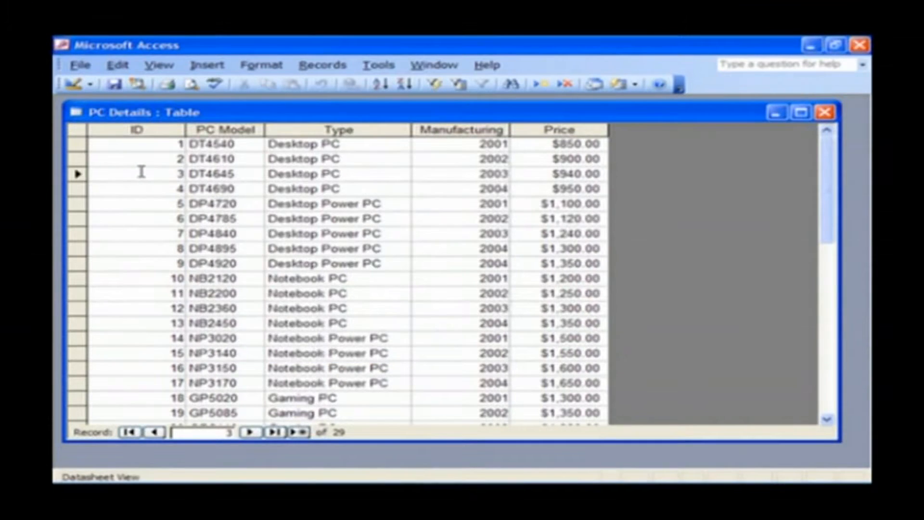
left_click(825, 112)
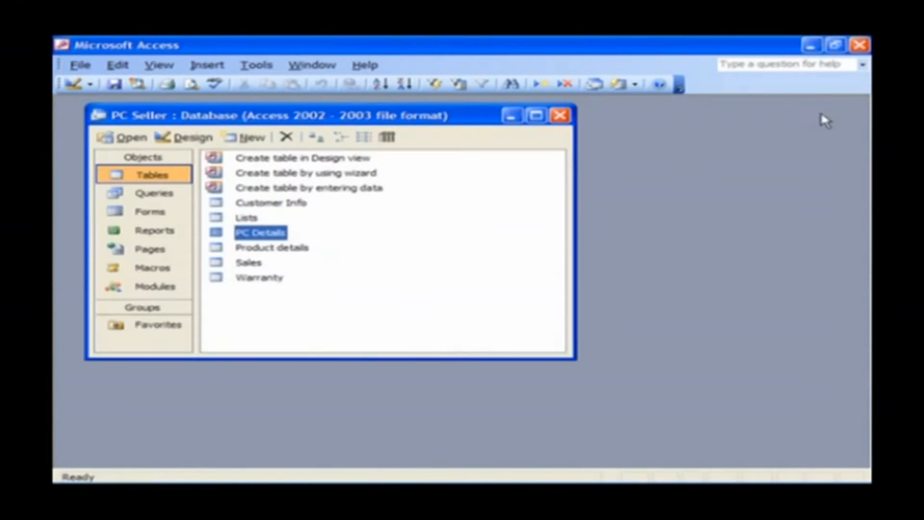
left_click(369, 316)
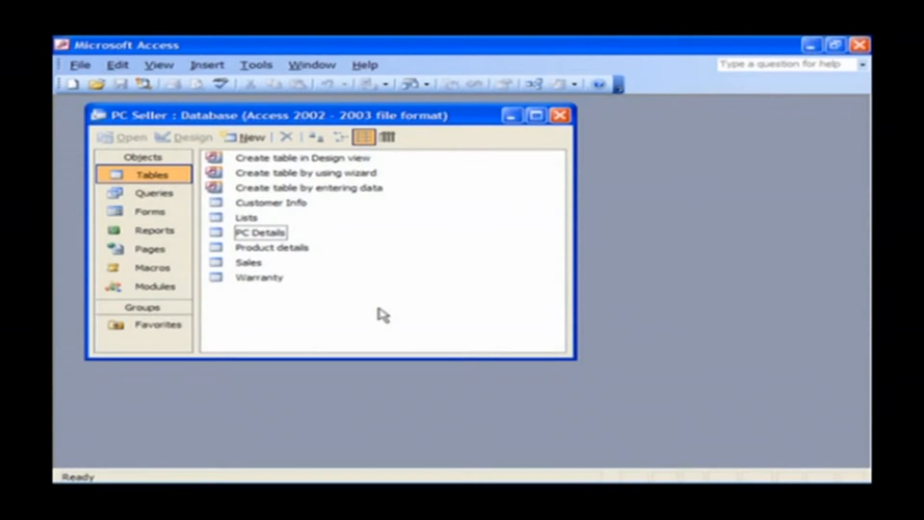
Create a new design-view query with the PC Details table added.
left_click(159, 195)
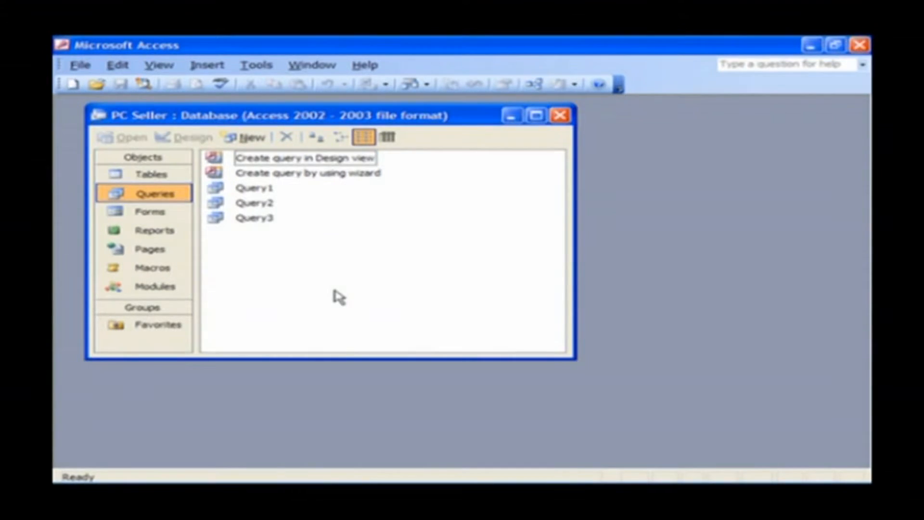
double_click(352, 161)
left_click_drag(502, 271, 666, 234)
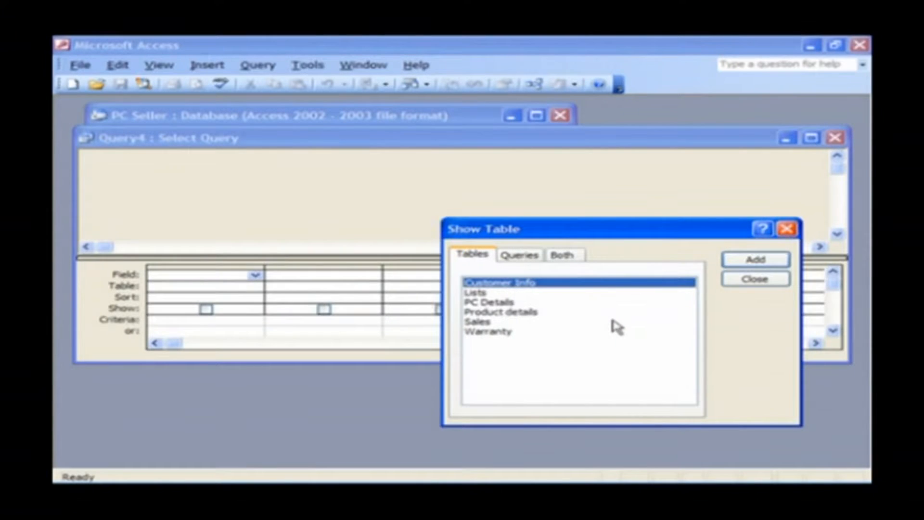
left_click(513, 302)
double_click(515, 304)
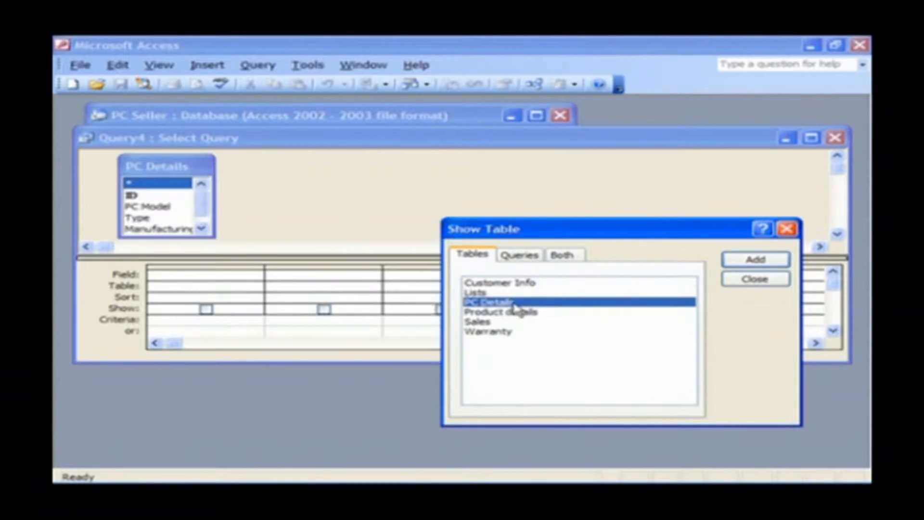
left_click(785, 280)
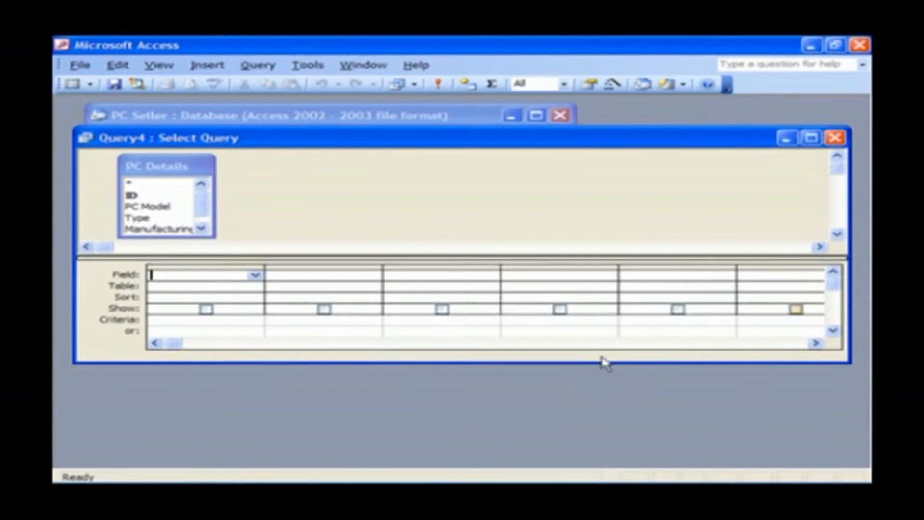
Enlarge the query window and add PC Details.* and Manufacturing to the design grid.
left_click_drag(574, 363, 570, 417)
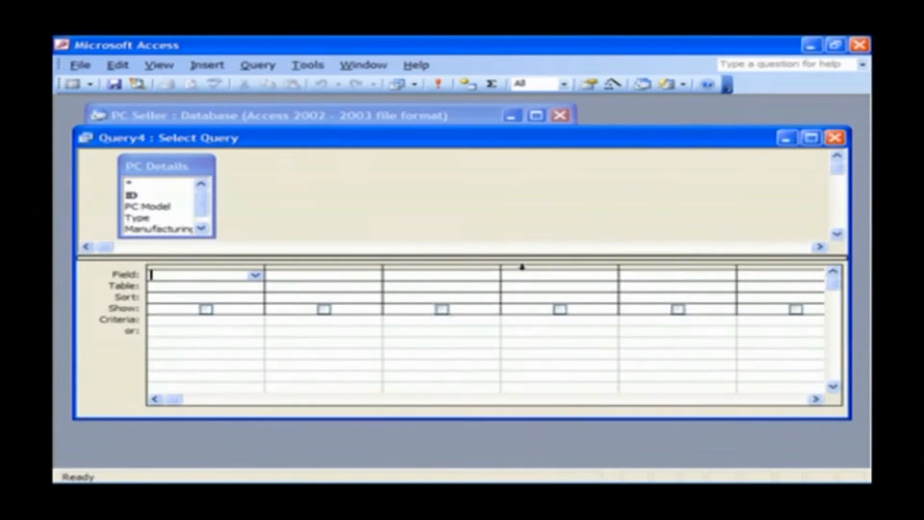
left_click_drag(530, 257, 530, 287)
double_click(134, 184)
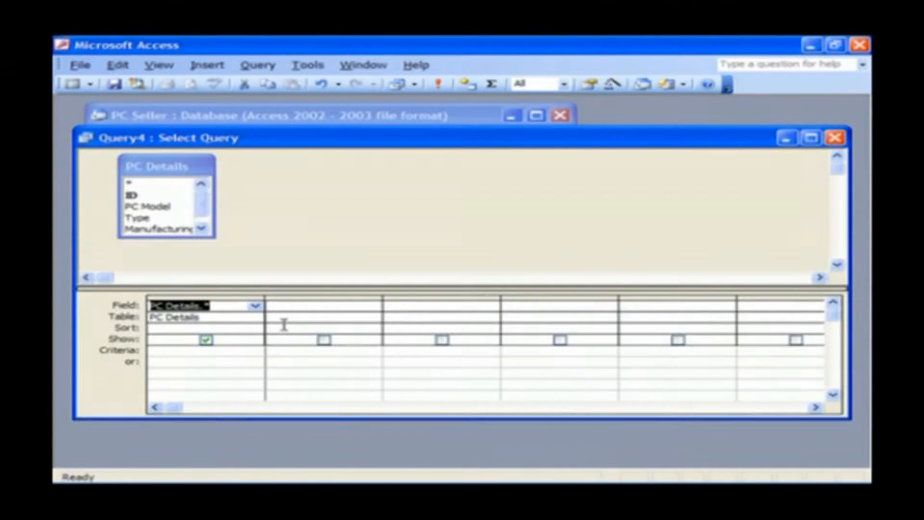
left_click(169, 235)
left_click_drag(169, 236, 168, 261)
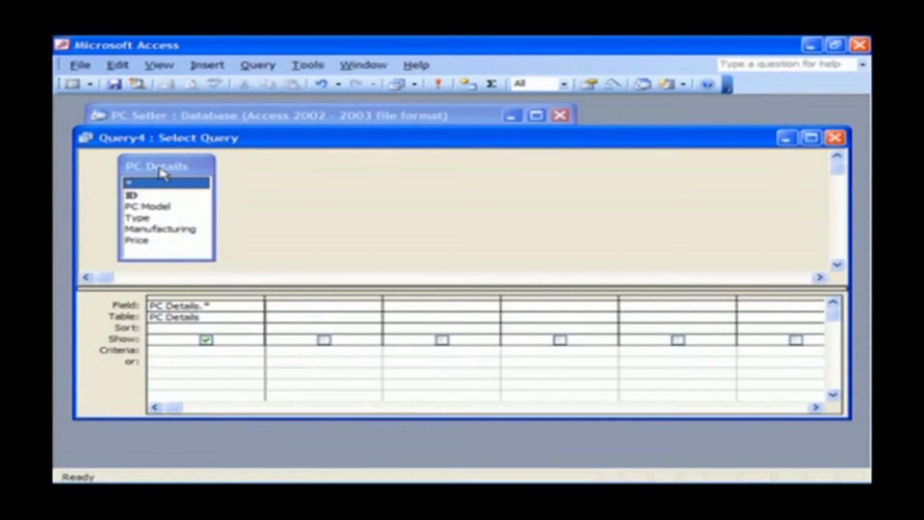
double_click(151, 230)
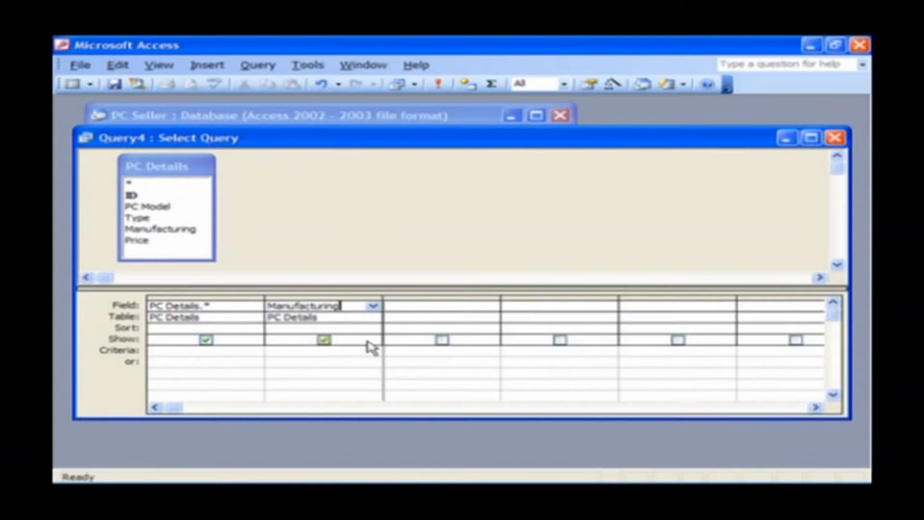
Make Query4 a delete query with Manufacturing set to Where and criteria 2001.
left_click(267, 67)
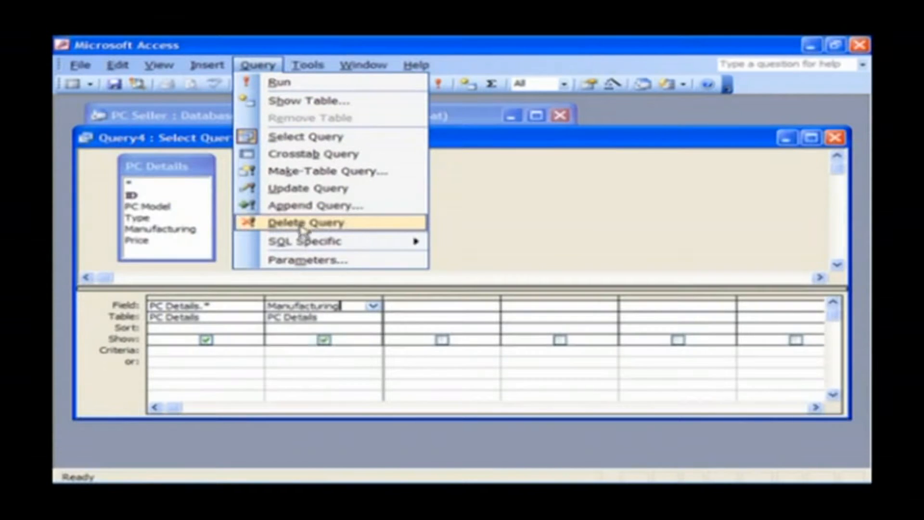
left_click(371, 224)
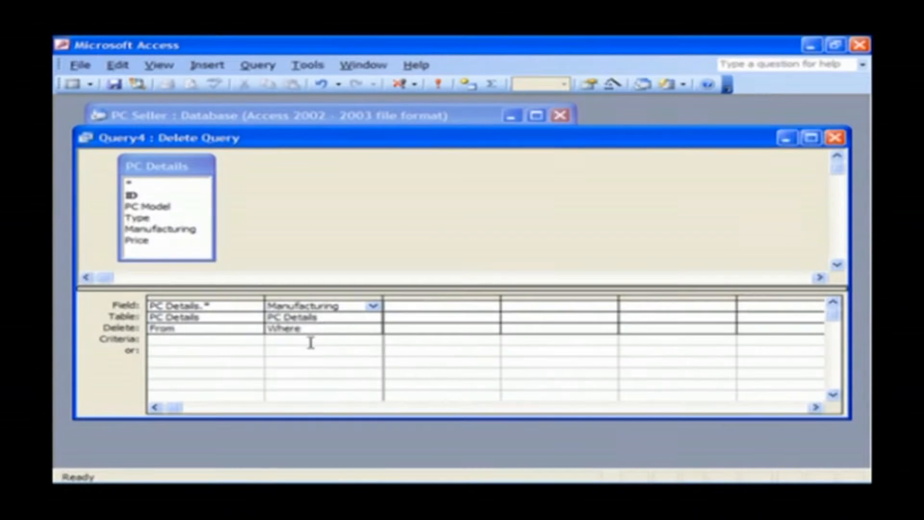
left_click(320, 329)
left_click(376, 330)
left_click(336, 341)
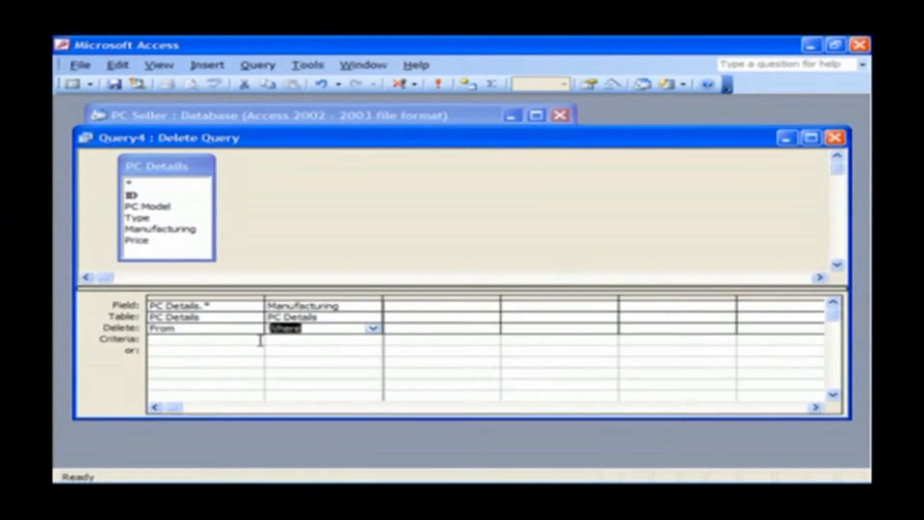
left_click(288, 339)
type("2001")
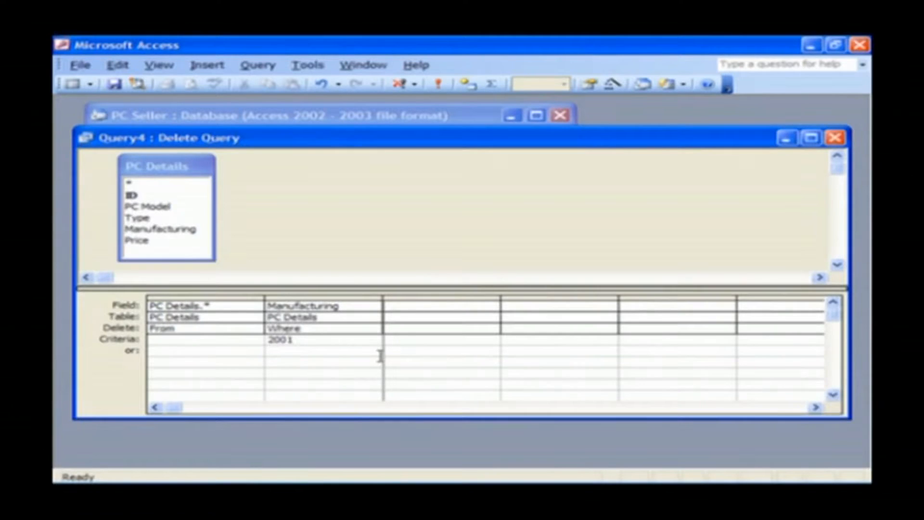
Set the PC Details.* column to From and preview the matching records in Datasheet View.
left_click(187, 328)
left_click(255, 329)
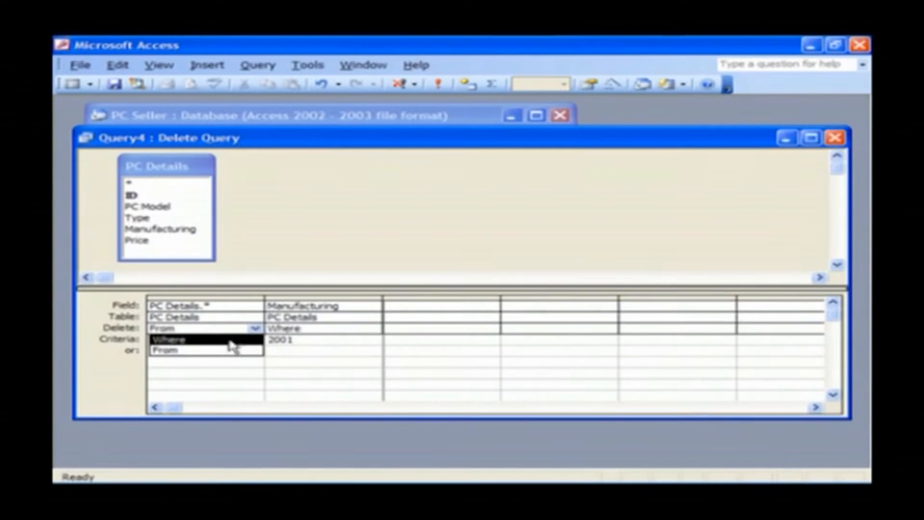
left_click(209, 351)
left_click(329, 341)
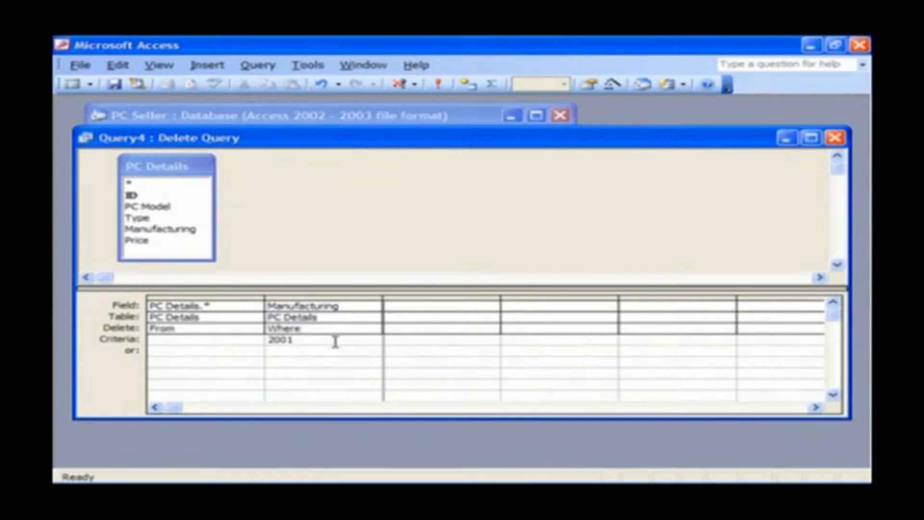
left_click(72, 86)
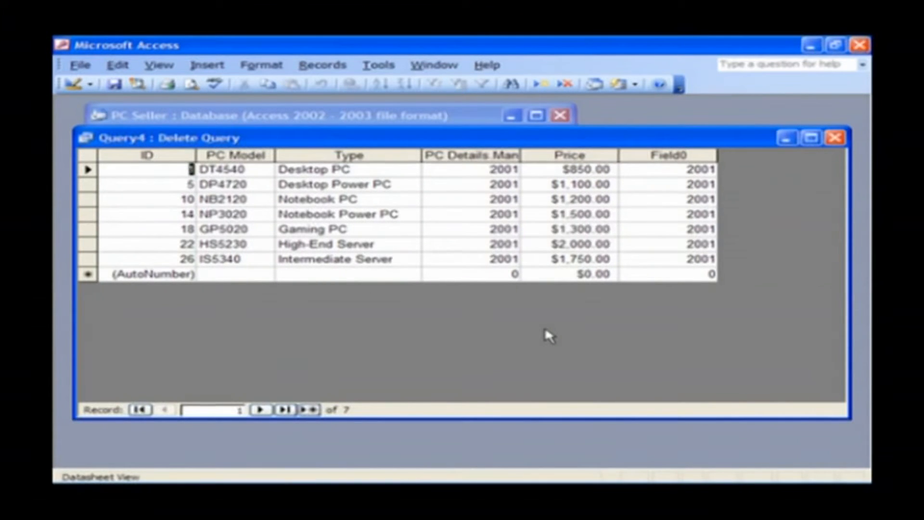
Review the seven targeted records and manufacturing column, then switch back to Design View.
left_click_drag(86, 169, 87, 260)
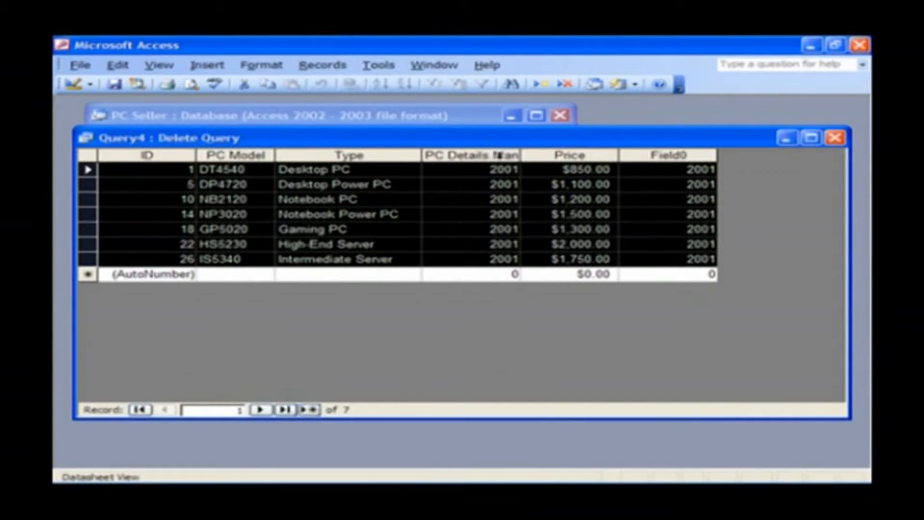
left_click(500, 155)
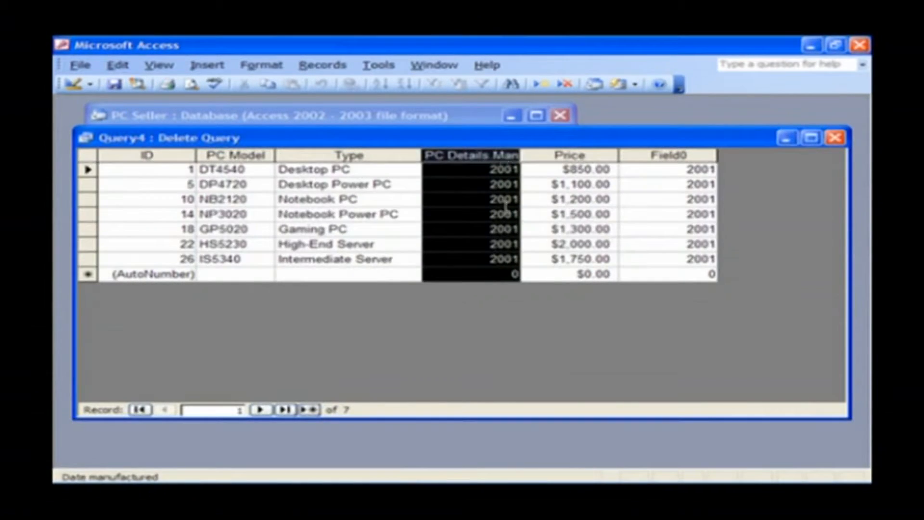
left_click(401, 261)
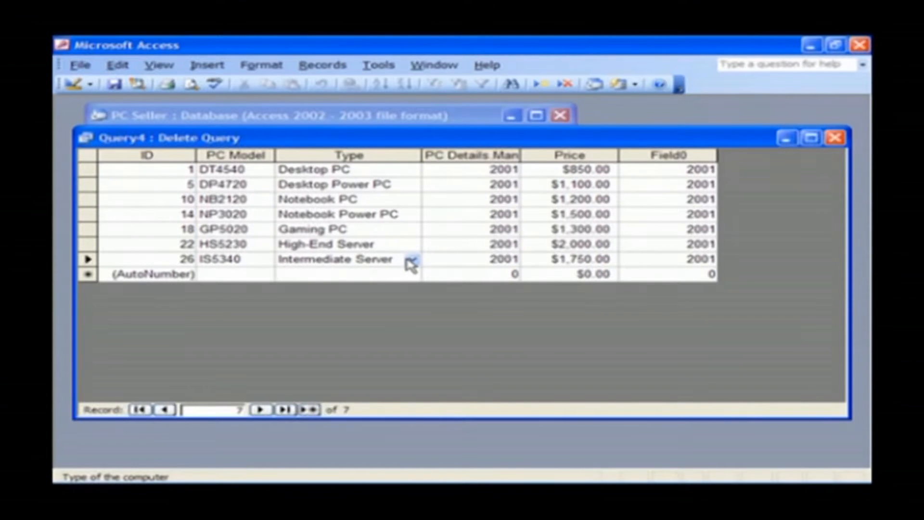
left_click(71, 84)
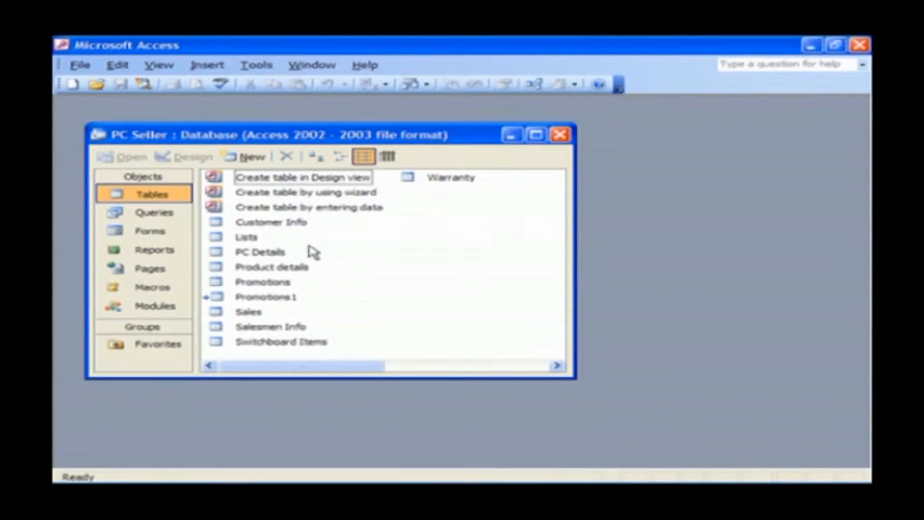
Create a blank data access page in Design view and move and enlarge its Page1 window.
left_click(144, 270)
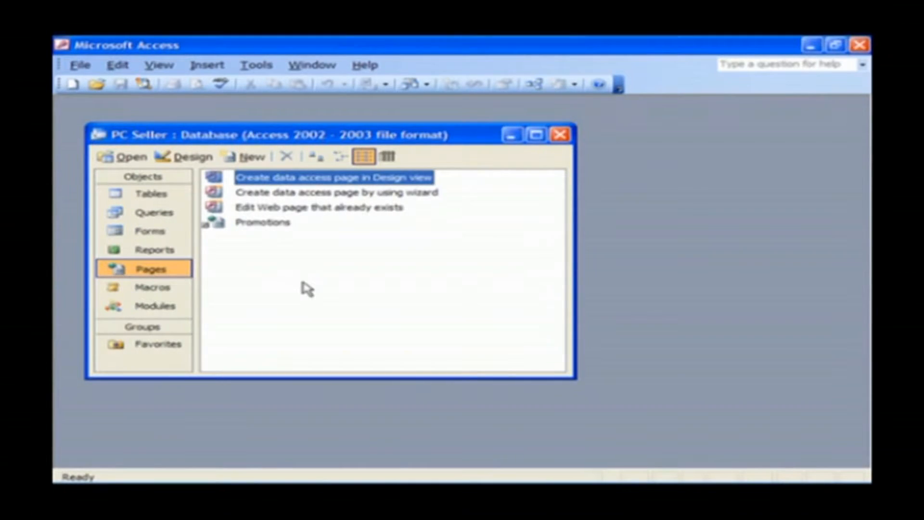
double_click(397, 183)
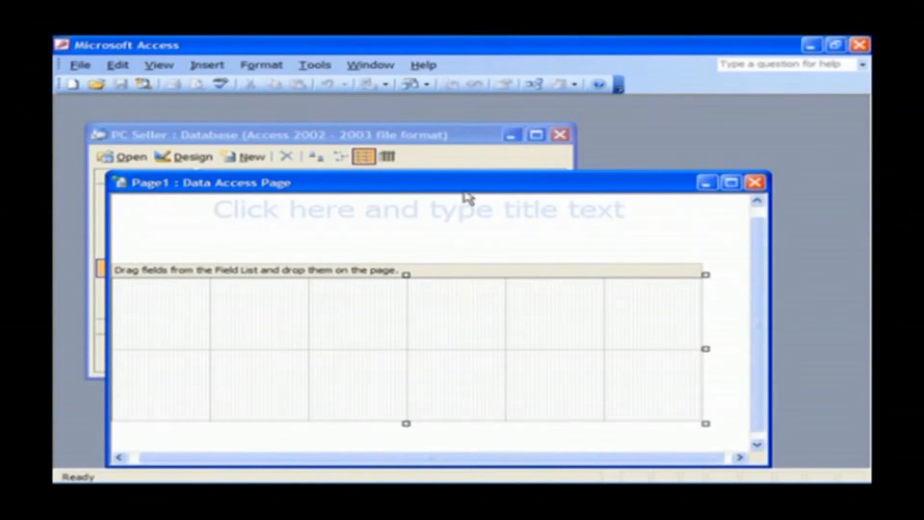
left_click_drag(461, 193, 413, 155)
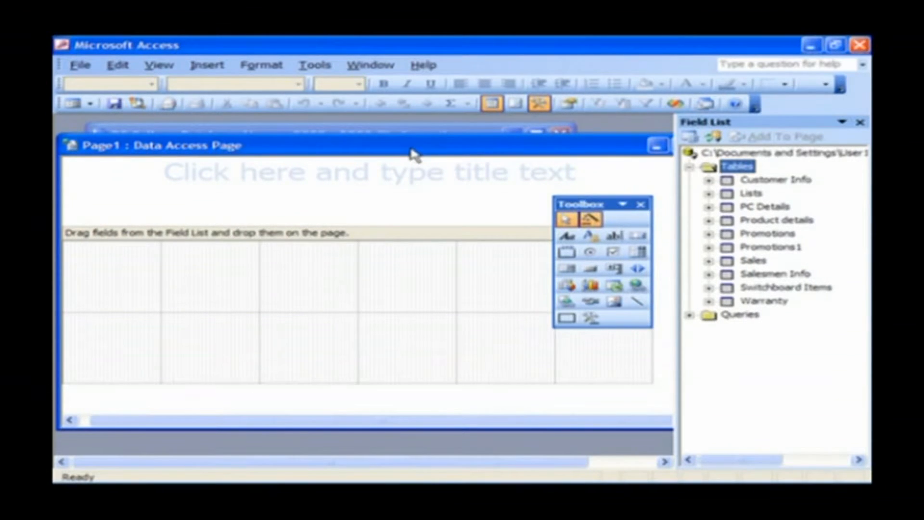
left_click_drag(414, 155, 414, 152)
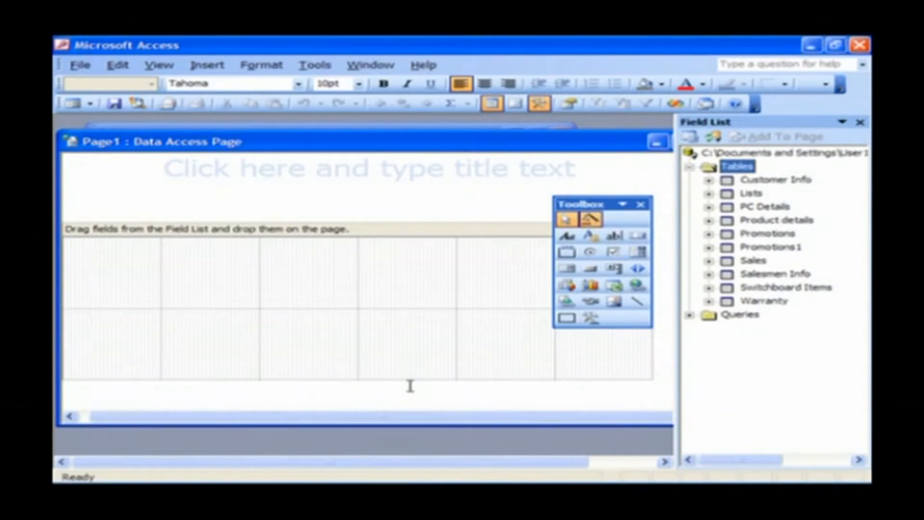
left_click_drag(407, 424, 407, 449)
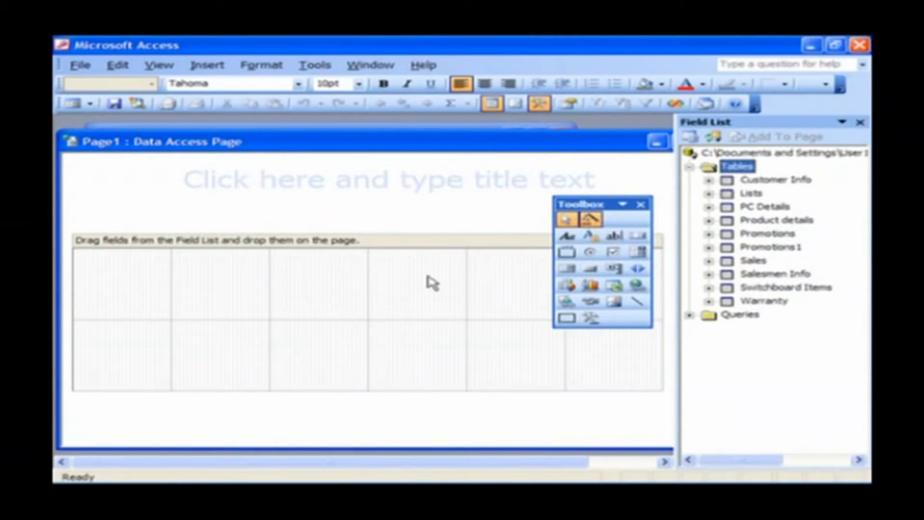
Title the page 'Sales Analysis' and drag its field-drop section taller twice.
left_click(407, 179)
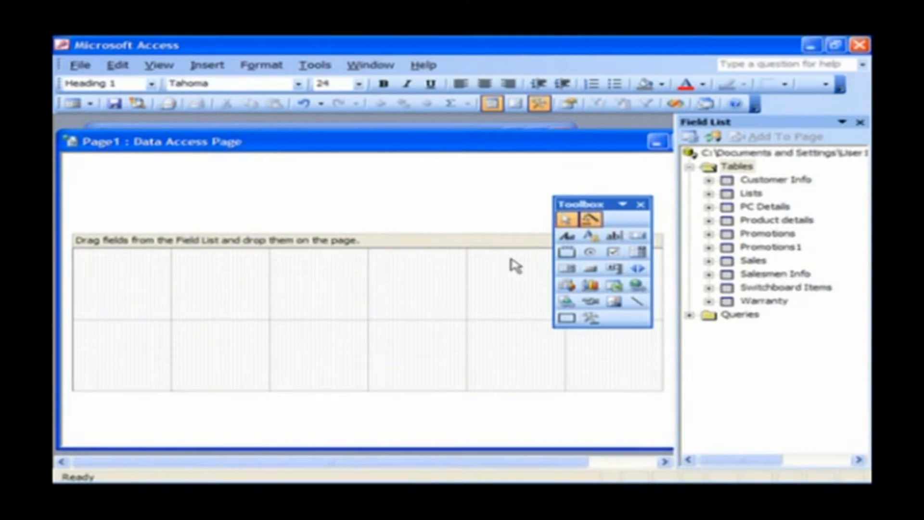
type("Sales A")
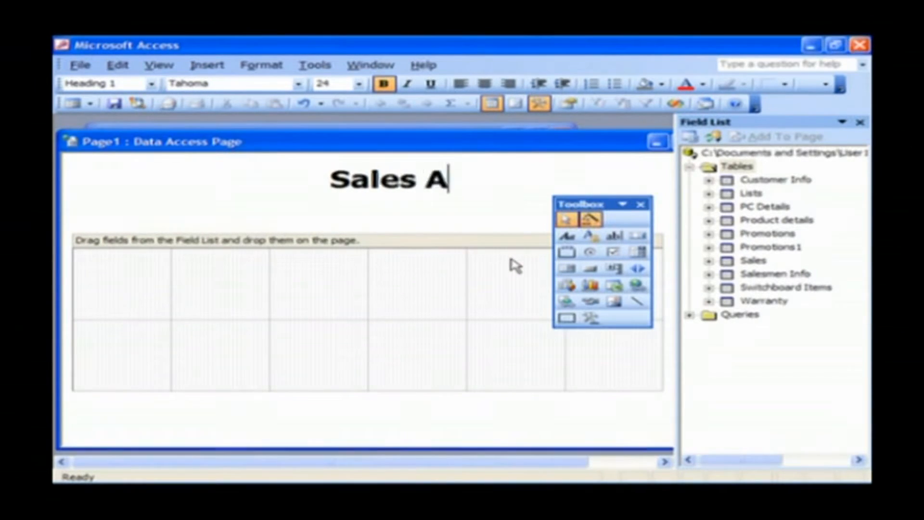
type("nalysis")
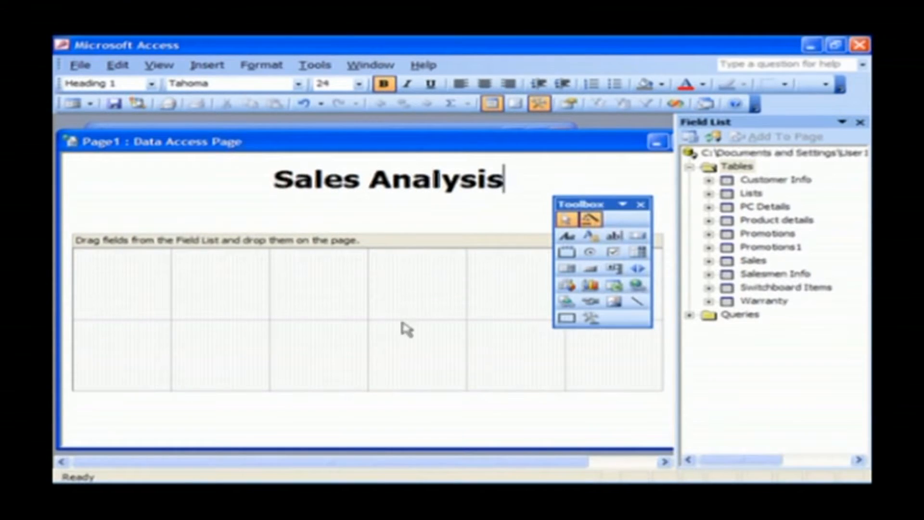
left_click(301, 310)
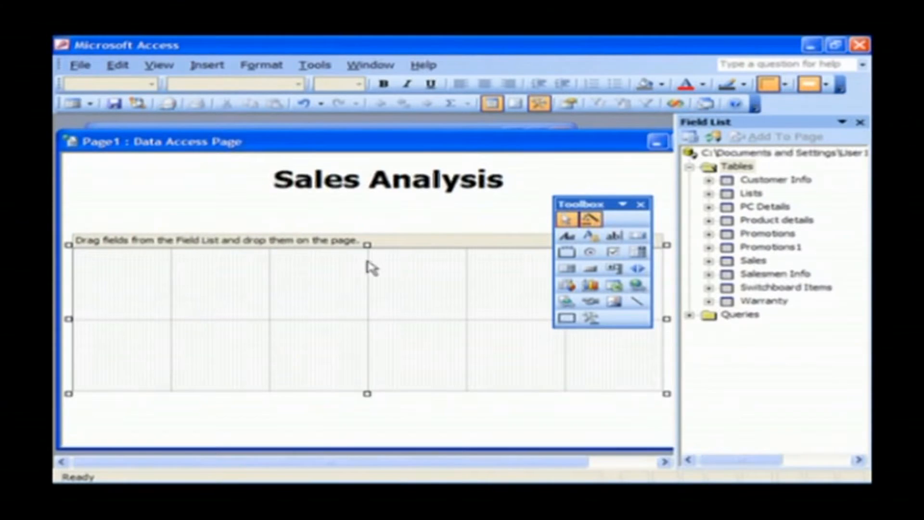
left_click_drag(368, 393, 368, 441)
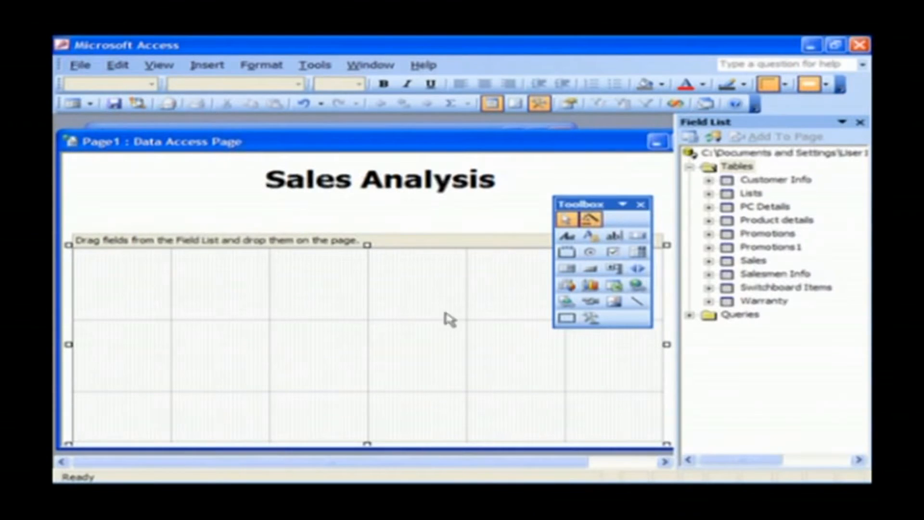
scroll(483, 340, "down", 1)
left_click_drag(367, 410, 367, 438)
left_click(568, 285)
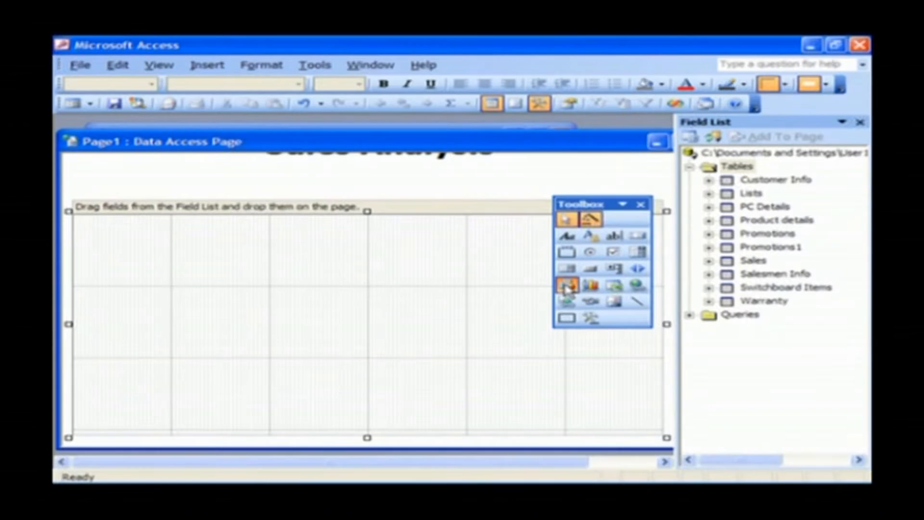
Insert a PivotTable at the page's top-left and set its DataMember to Sales Query.
left_click(95, 230)
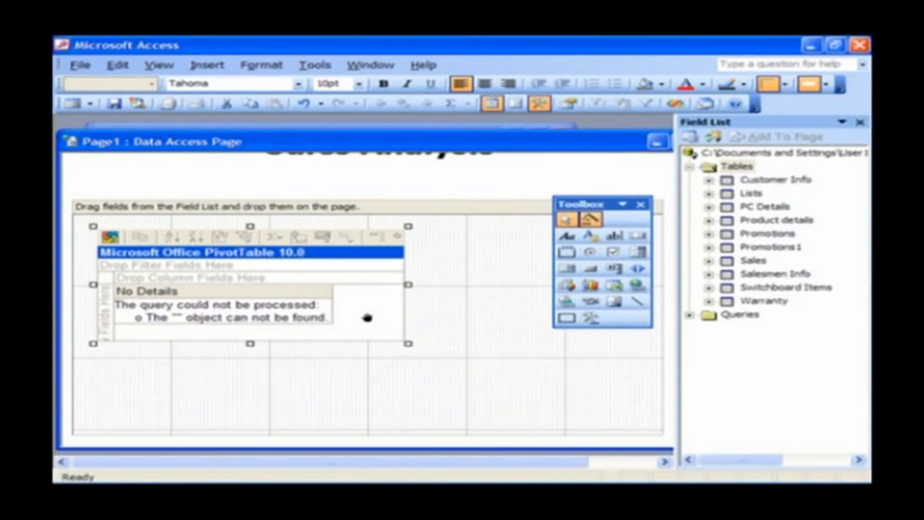
double_click(311, 237)
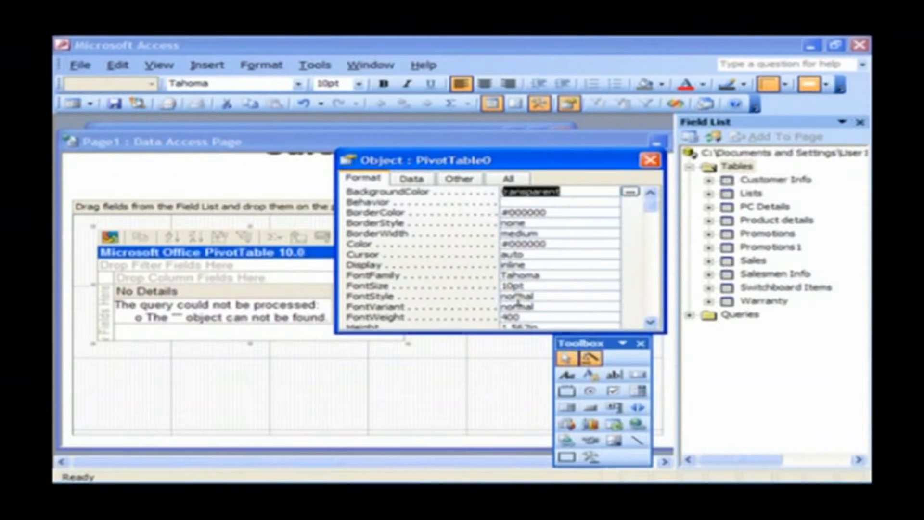
left_click(462, 179)
scroll(561, 267, "down", 1)
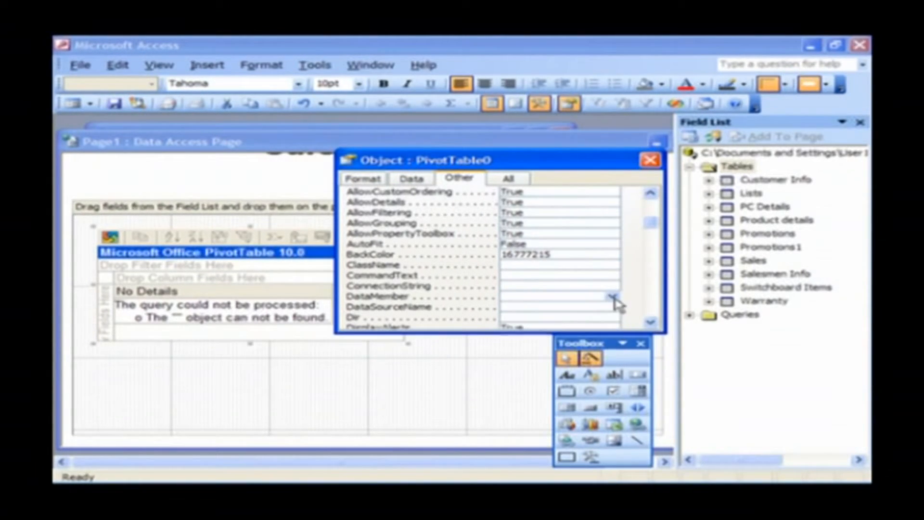
left_click(613, 296)
scroll(613, 305, "down", 3)
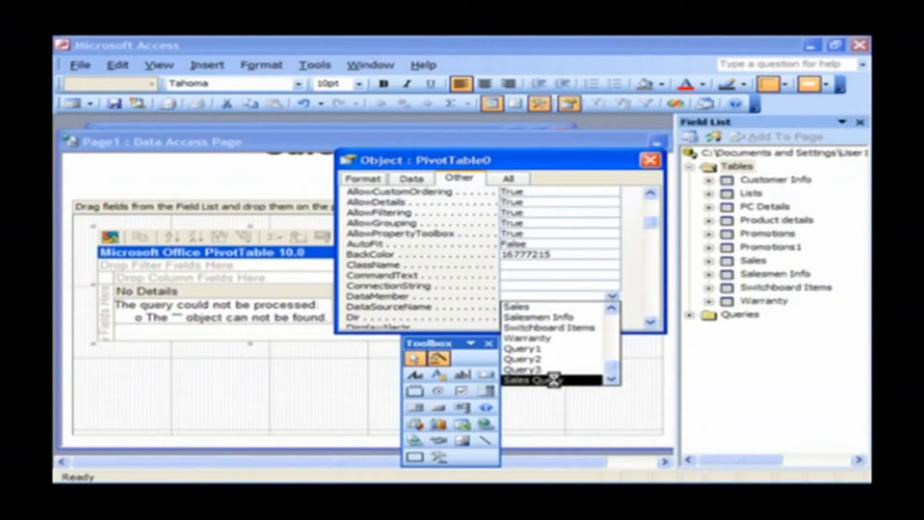
left_click(554, 380)
left_click(650, 159)
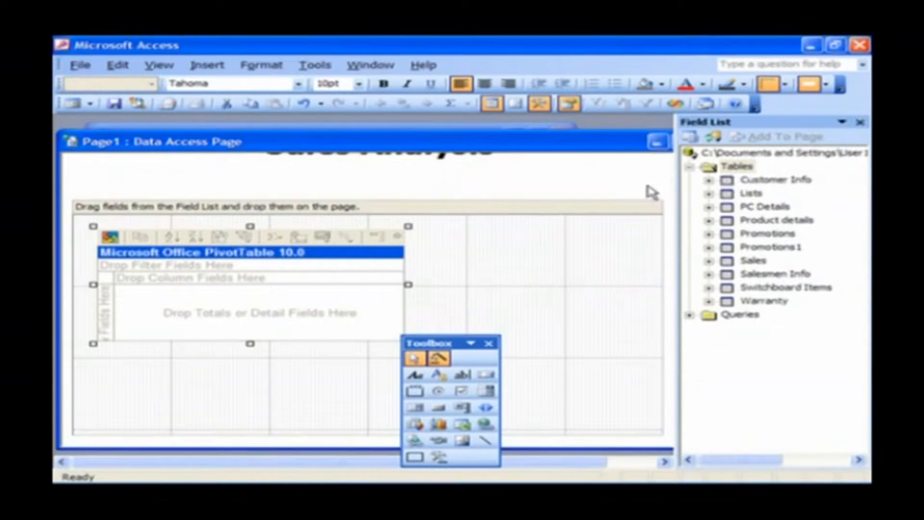
left_click_drag(447, 345, 593, 181)
Drop Sales Query's Model into the pivot rows and Sum Of Units Sold into totals, then enlarge it.
left_click(691, 316)
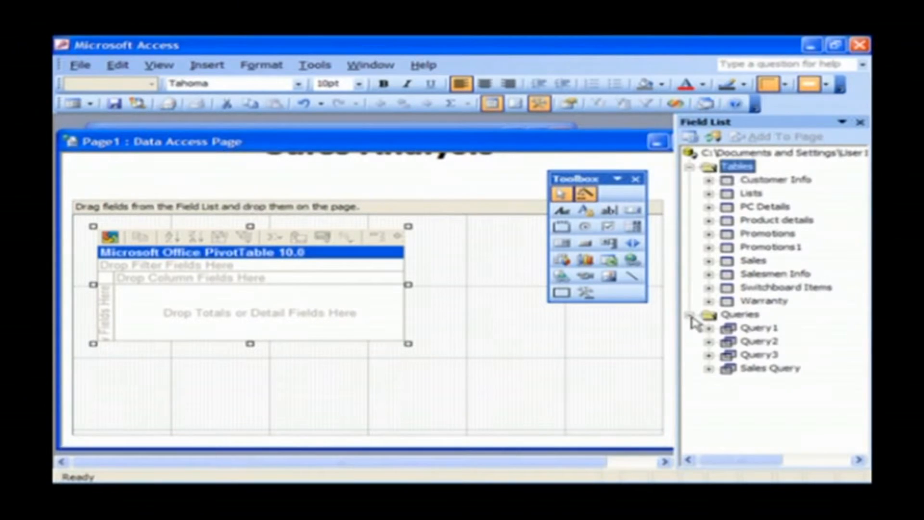
left_click(709, 369)
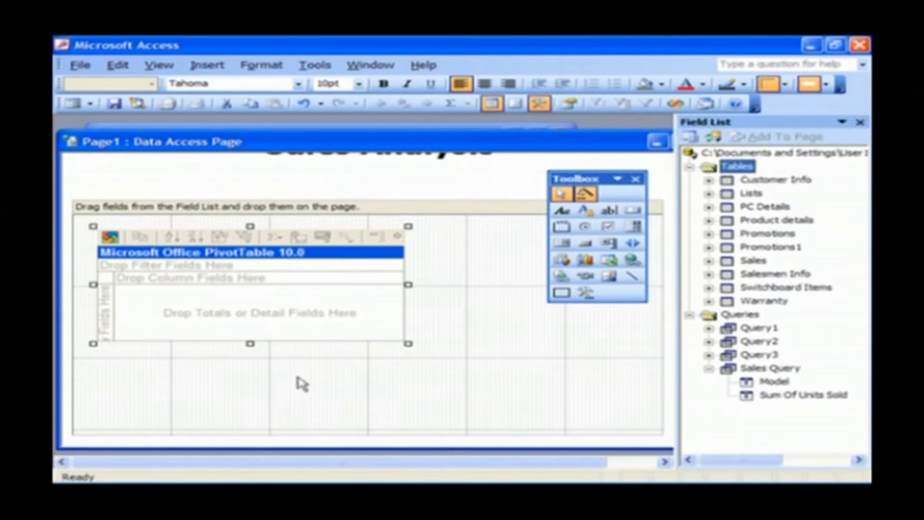
left_click_drag(250, 344, 250, 366)
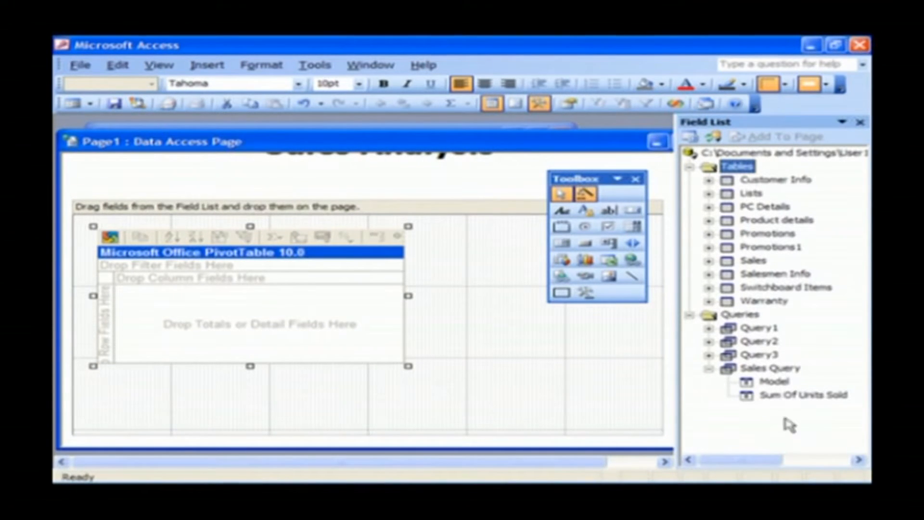
left_click(774, 382)
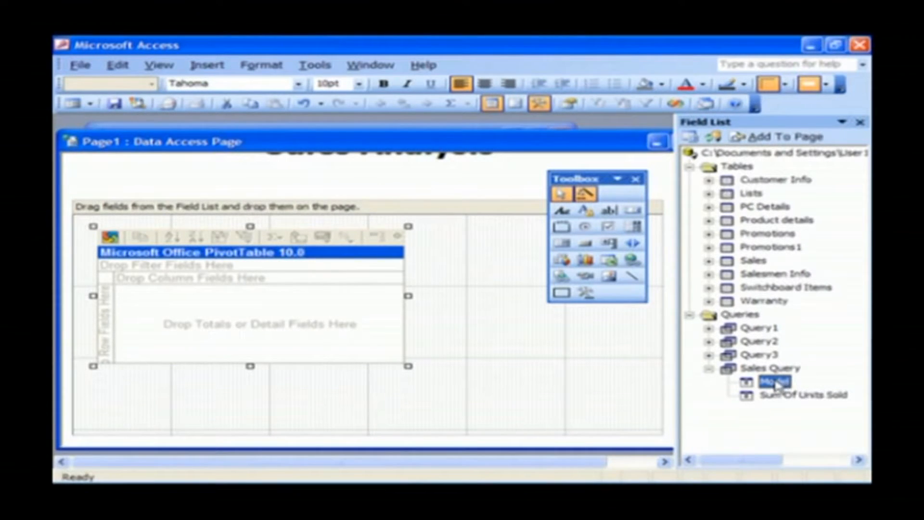
left_click_drag(775, 385, 115, 327)
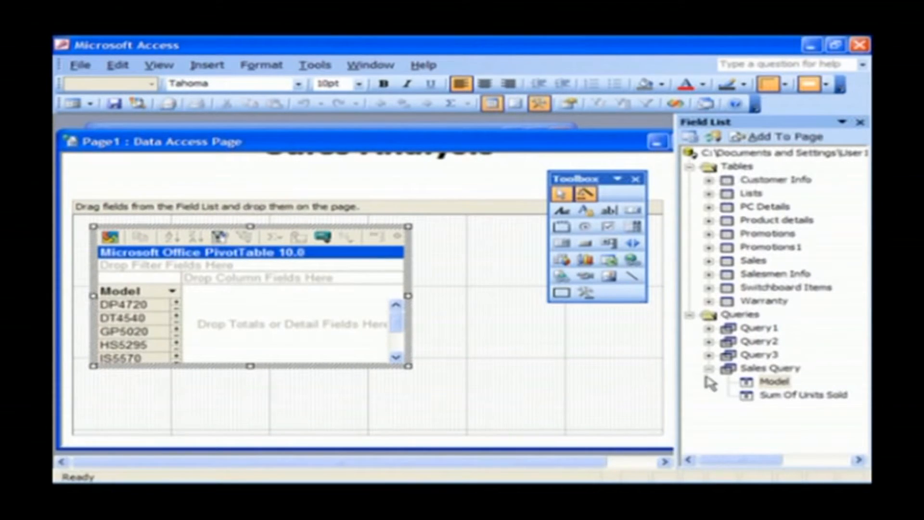
left_click(784, 398)
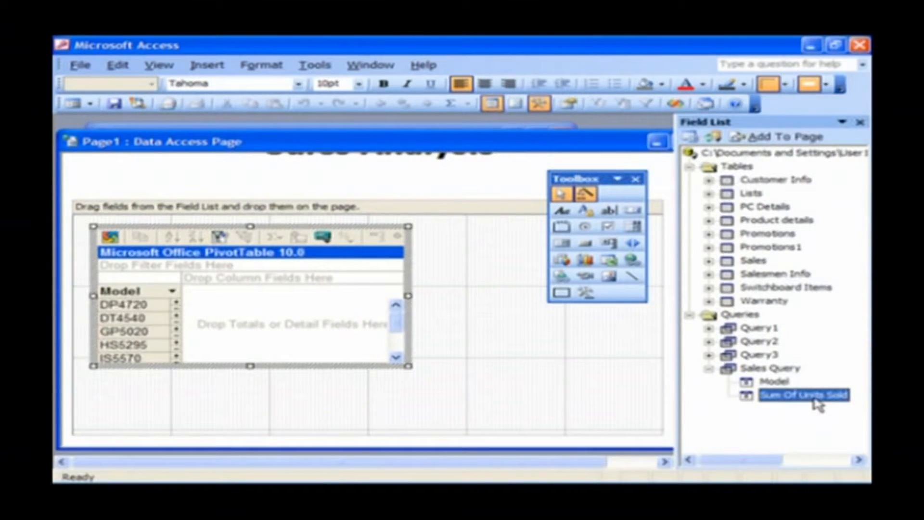
left_click_drag(815, 400, 362, 333)
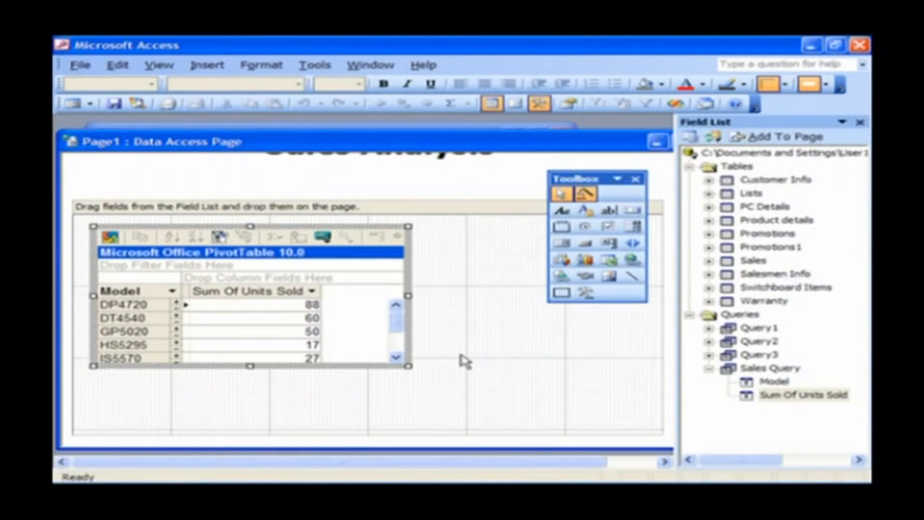
left_click_drag(408, 366, 340, 406)
left_click(585, 260)
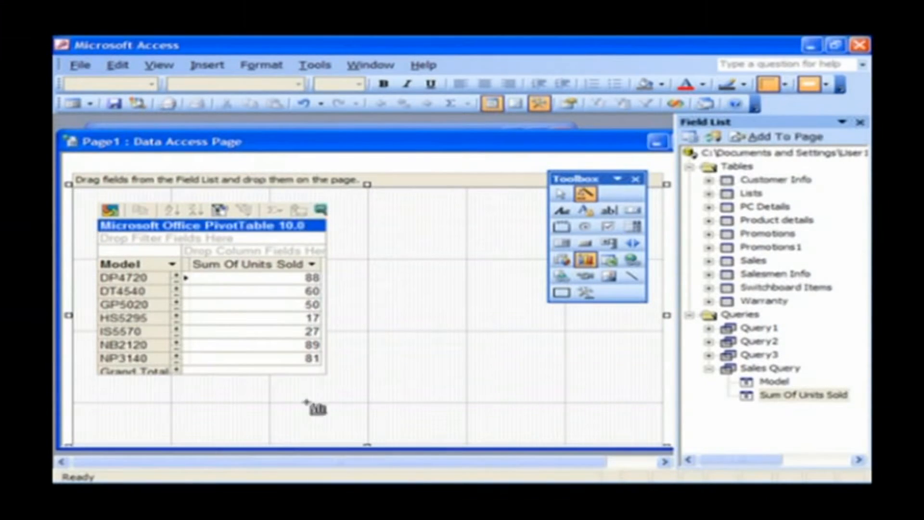
Place an Office Chart below the pivot table and stretch it taller and wider on both sides.
left_click(226, 398)
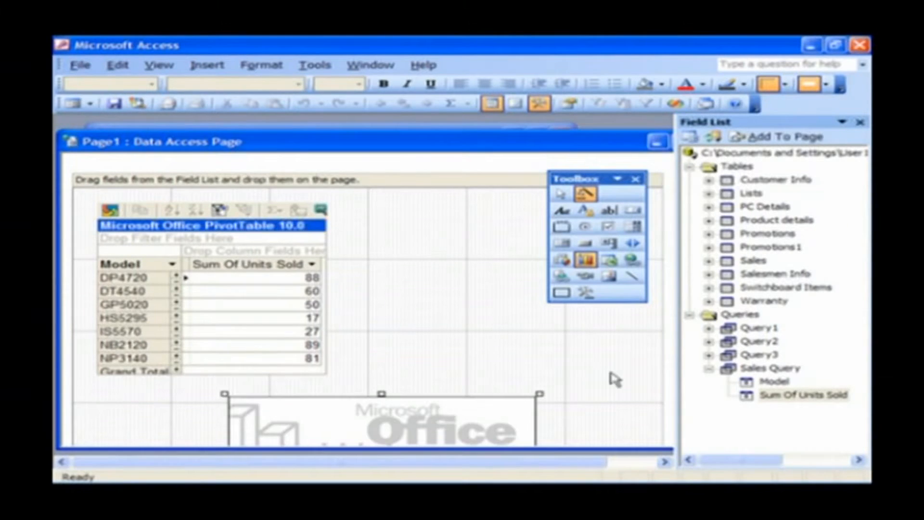
left_click_drag(506, 146, 464, 138)
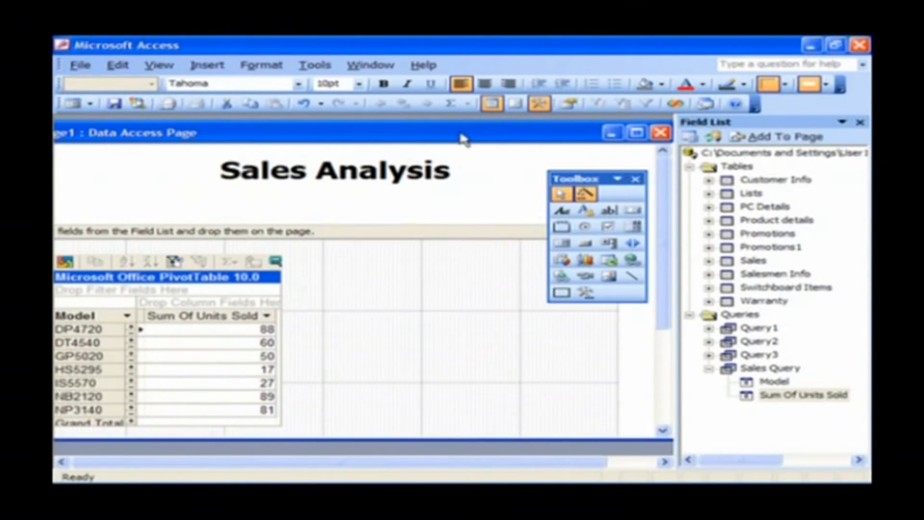
left_click_drag(665, 293, 664, 397)
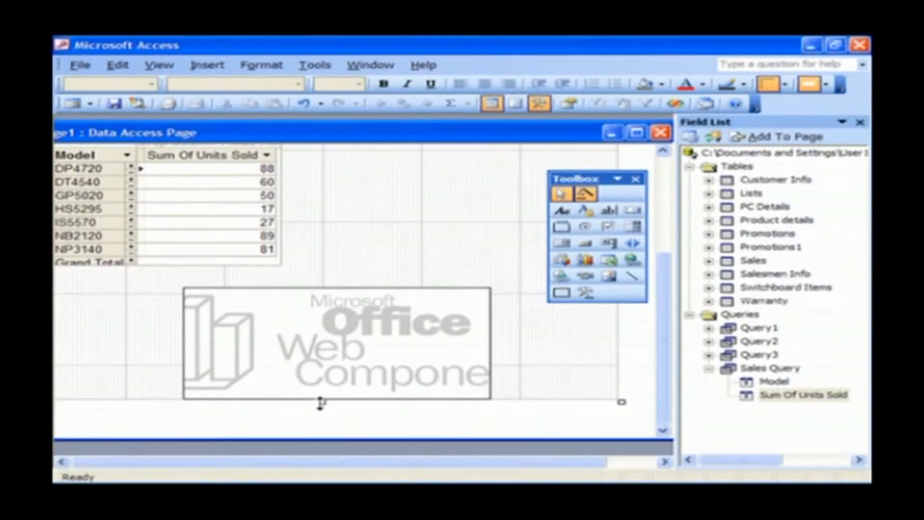
left_click(339, 374)
left_click_drag(336, 400, 336, 433)
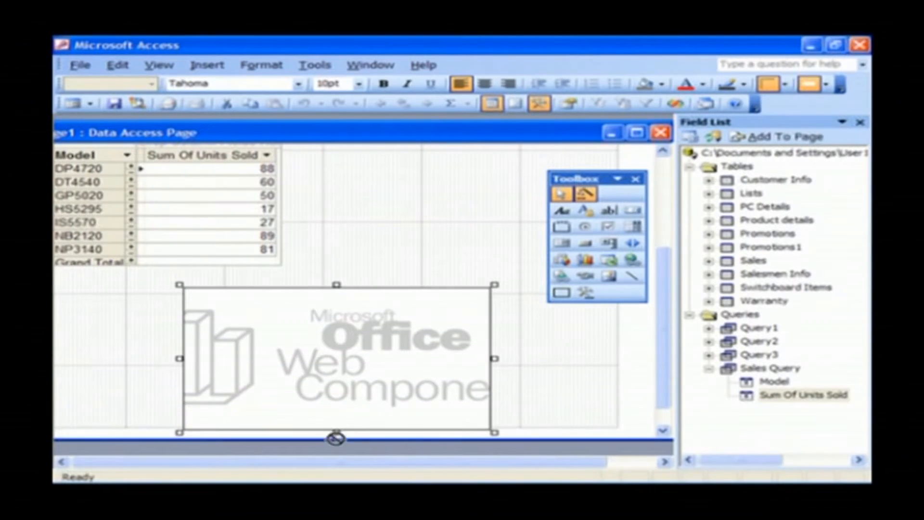
left_click_drag(495, 358, 597, 358)
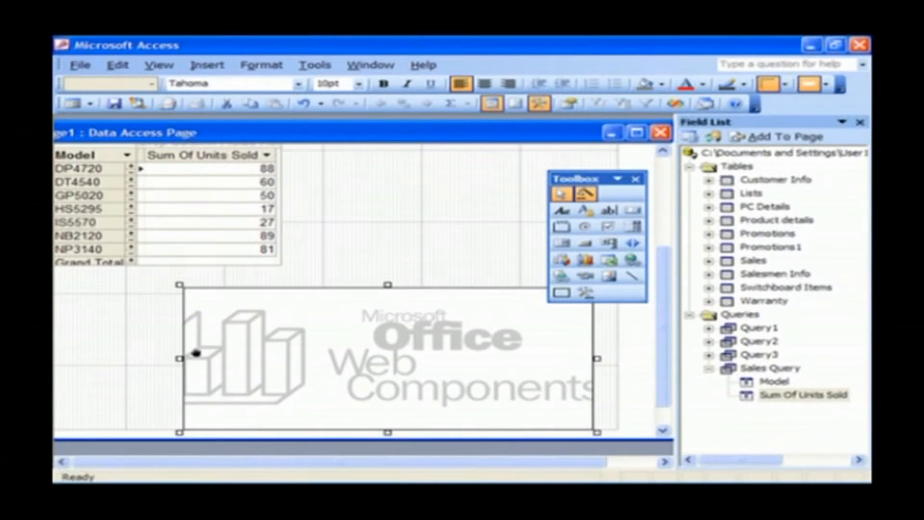
left_click_drag(179, 358, 107, 357)
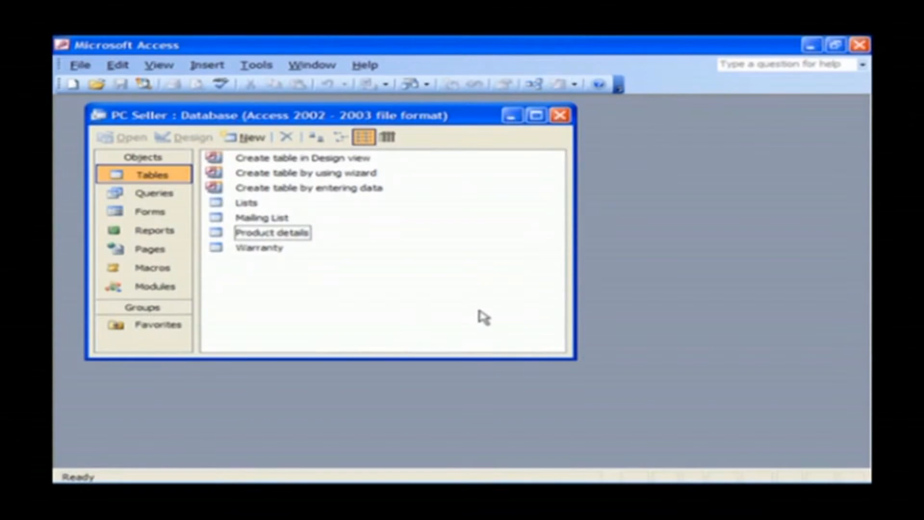
Open the Product details table in datasheet view showing all 29 PC model records.
double_click(299, 235)
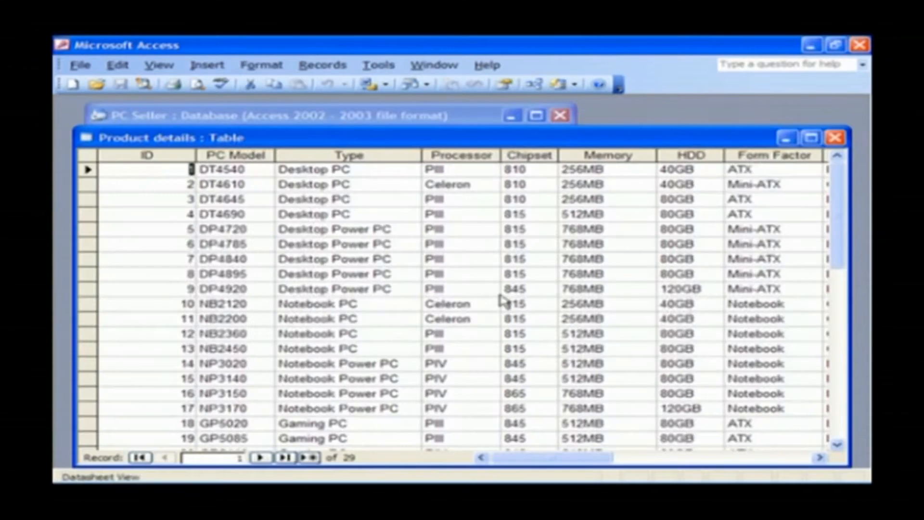
left_click_drag(553, 140, 542, 120)
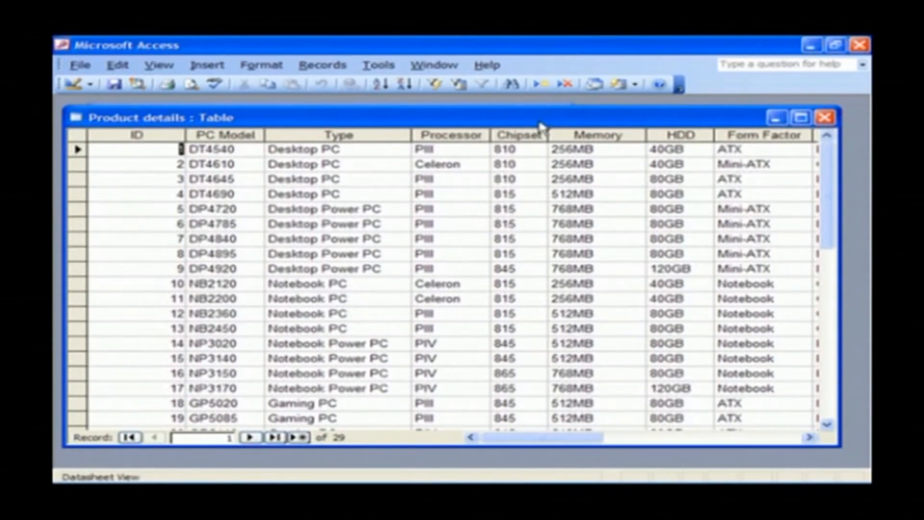
left_click(322, 66)
mouse_move(357, 91)
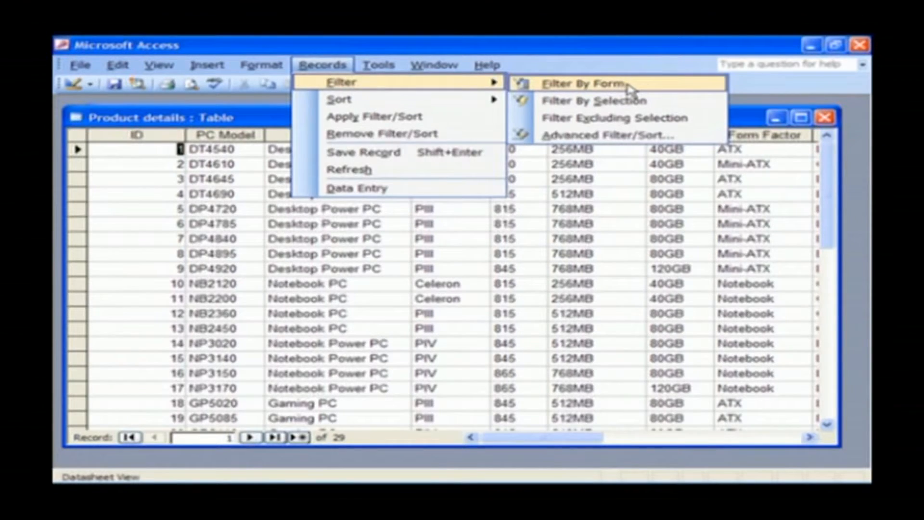
Start Filter By Form and browse the ID, PC Model and Type value lists without choosing.
left_click(599, 85)
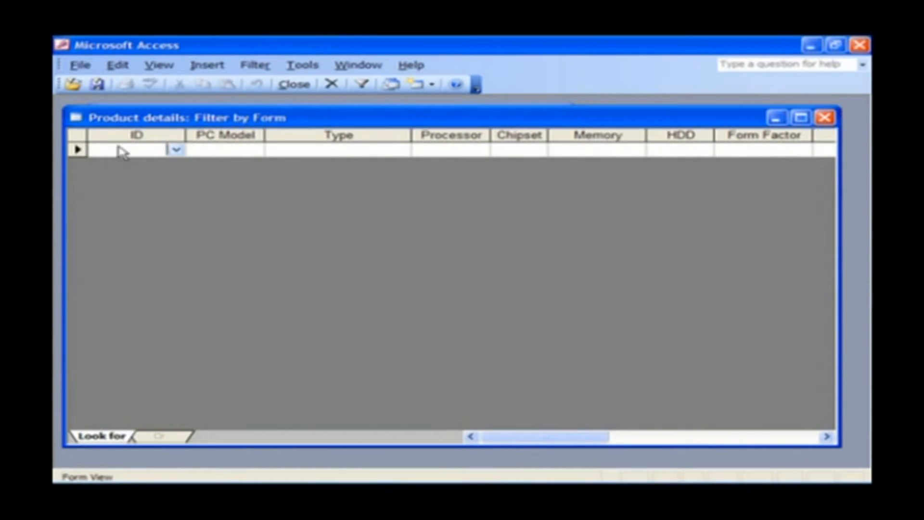
left_click(176, 150)
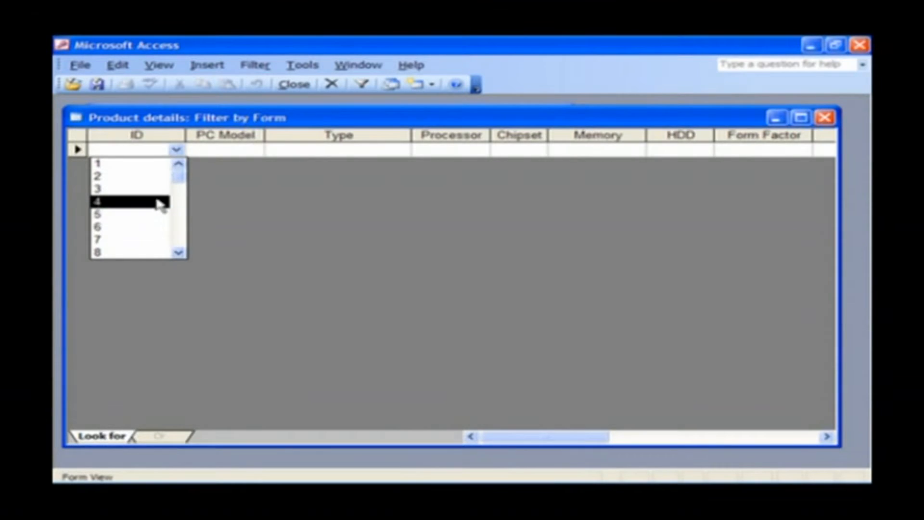
left_click(216, 173)
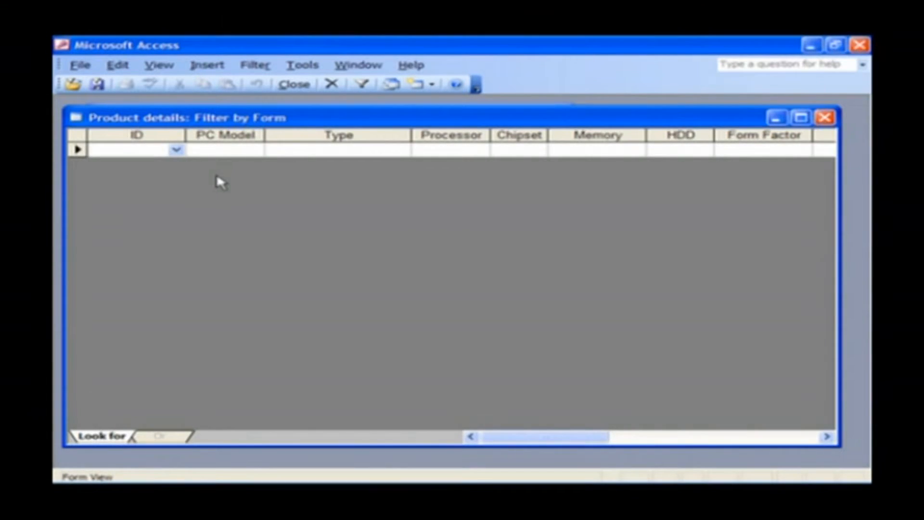
left_click(250, 151)
left_click_drag(277, 176, 282, 246)
left_click(324, 210)
left_click(383, 151)
left_click(402, 150)
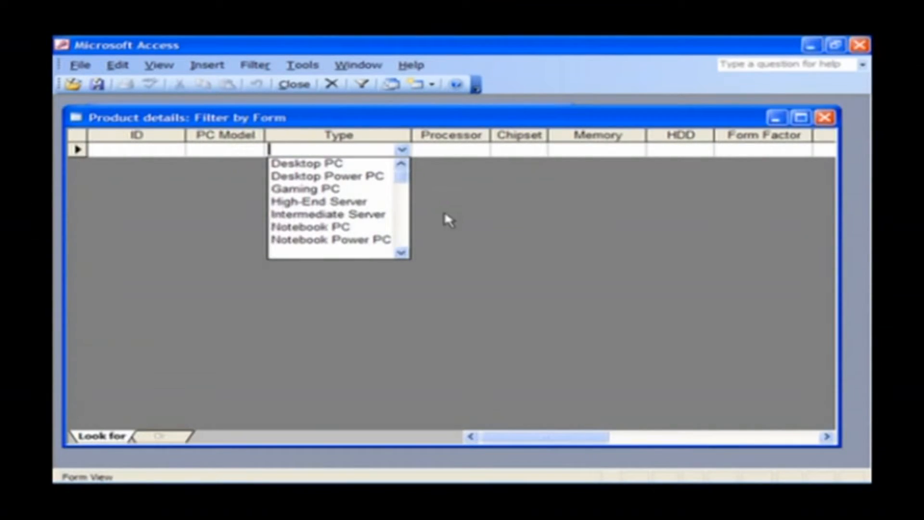
left_click(444, 210)
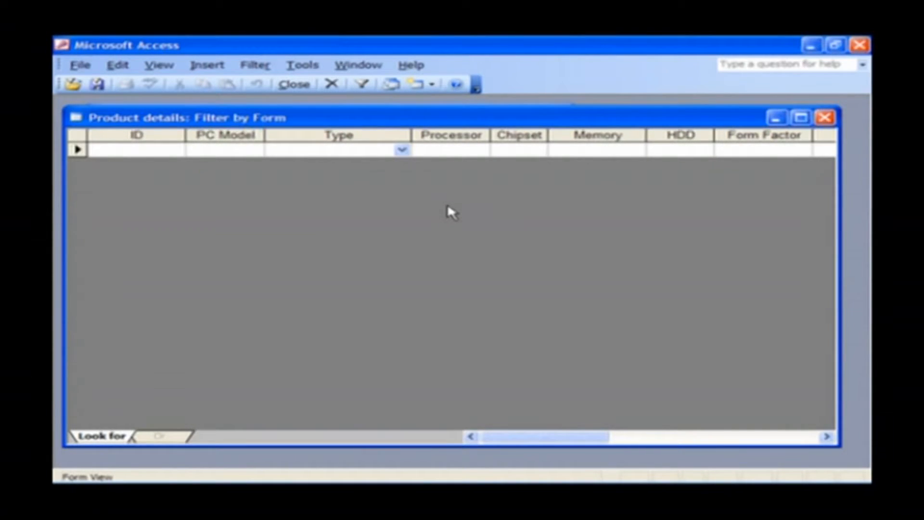
Set the Processor criterion to PIII and Memory to 256MB, then apply the filter.
left_click(466, 149)
left_click(481, 150)
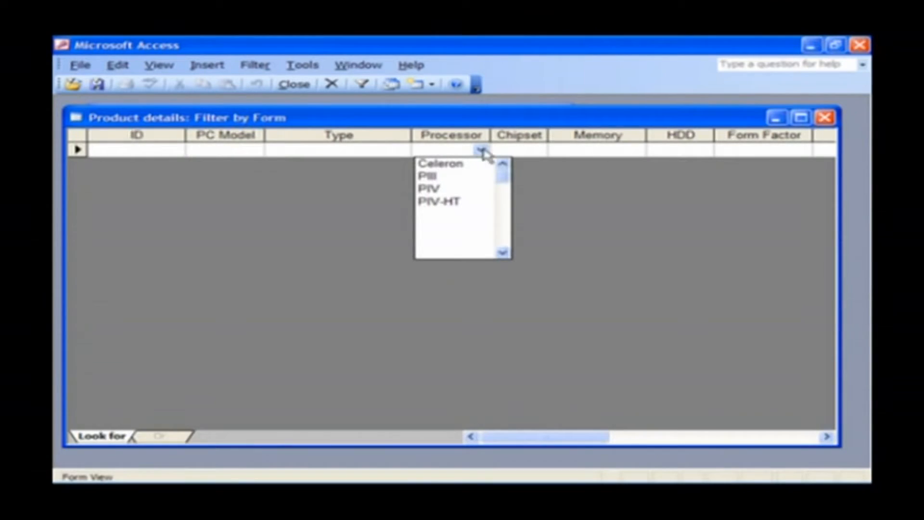
left_click(476, 178)
left_click(611, 151)
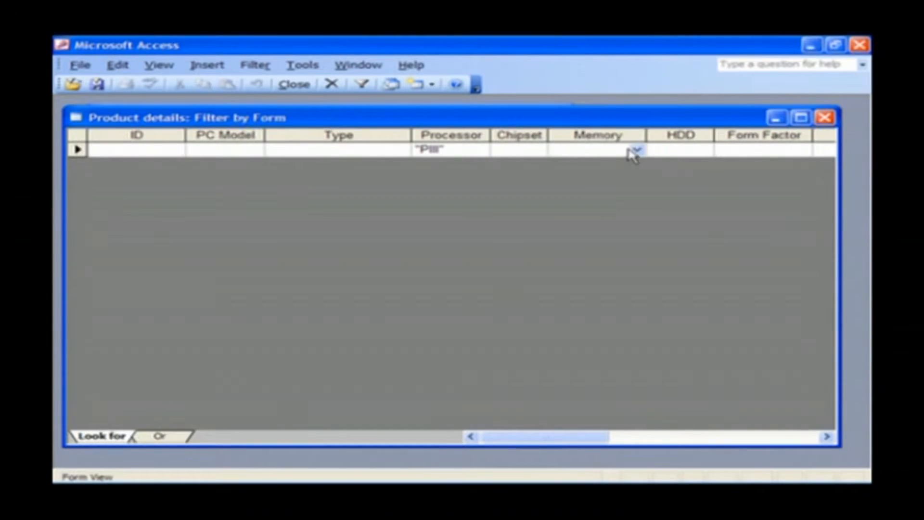
left_click(638, 149)
left_click(618, 164)
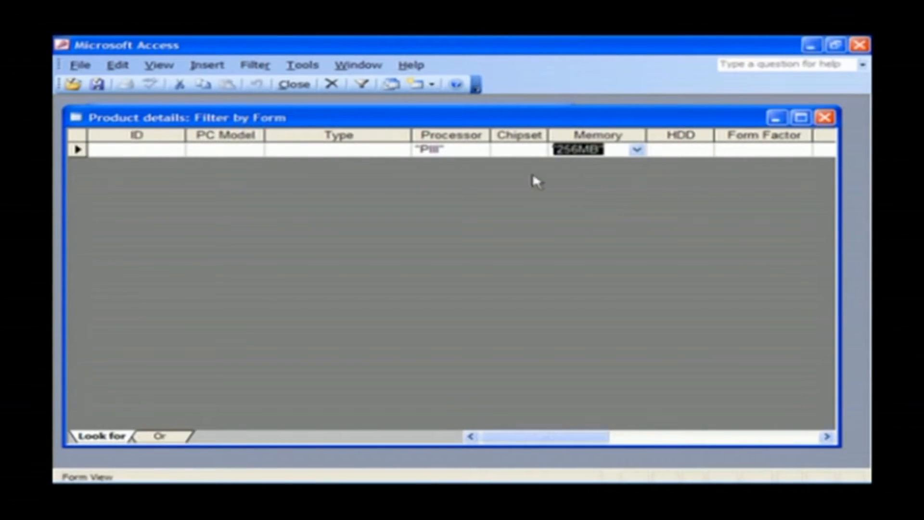
left_click(260, 66)
left_click(289, 136)
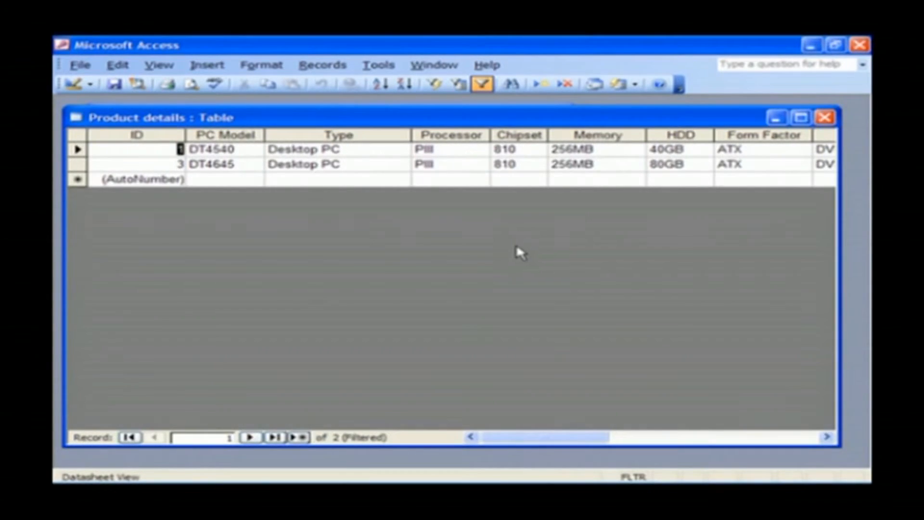
Review the filtered records' Processor and Memory values, then choose Remove Filter/Sort from the shortcut menu.
left_click(245, 148)
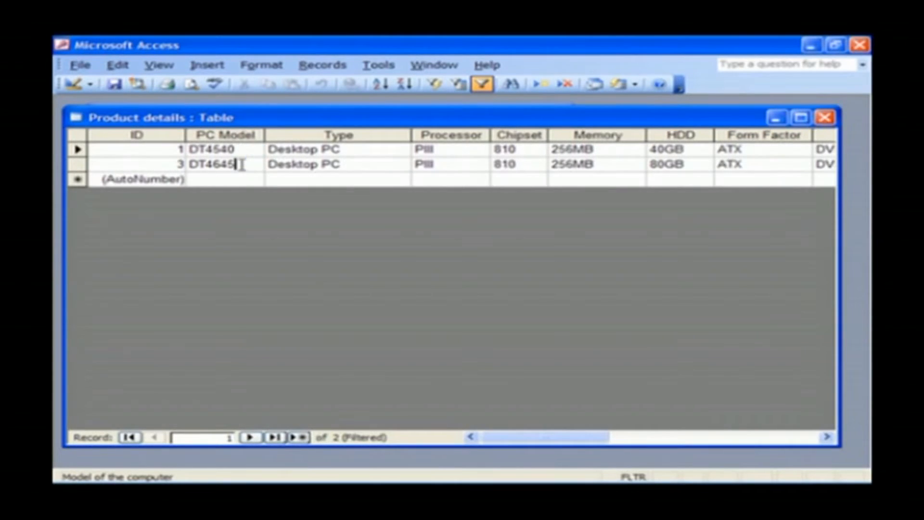
left_click(449, 150)
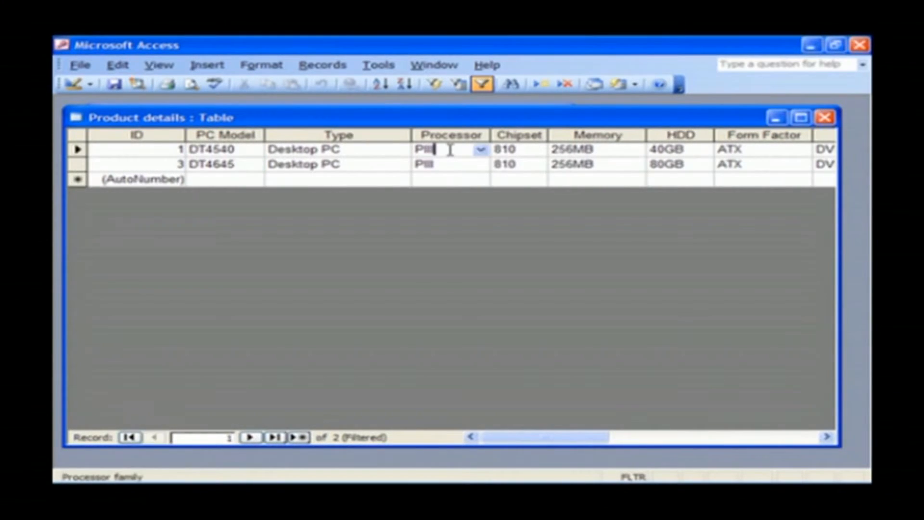
left_click(449, 179)
left_click(450, 165)
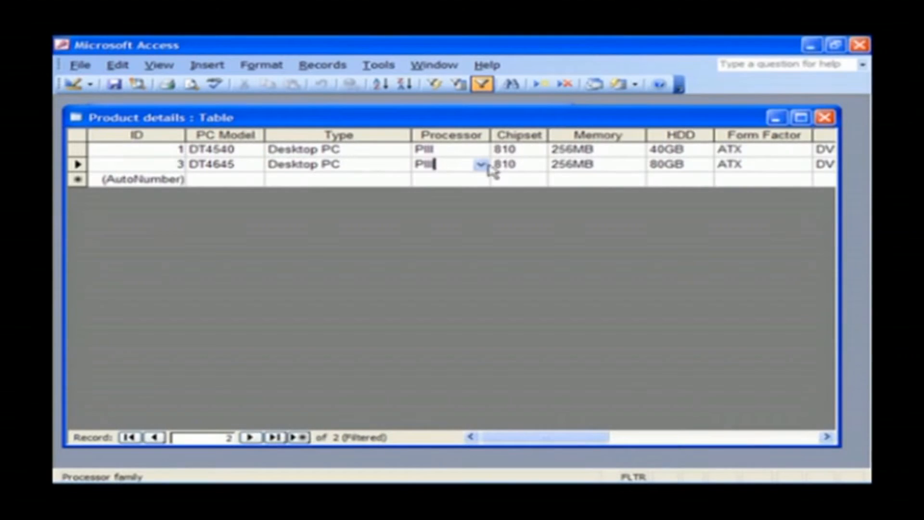
left_click(602, 153)
left_click(602, 164)
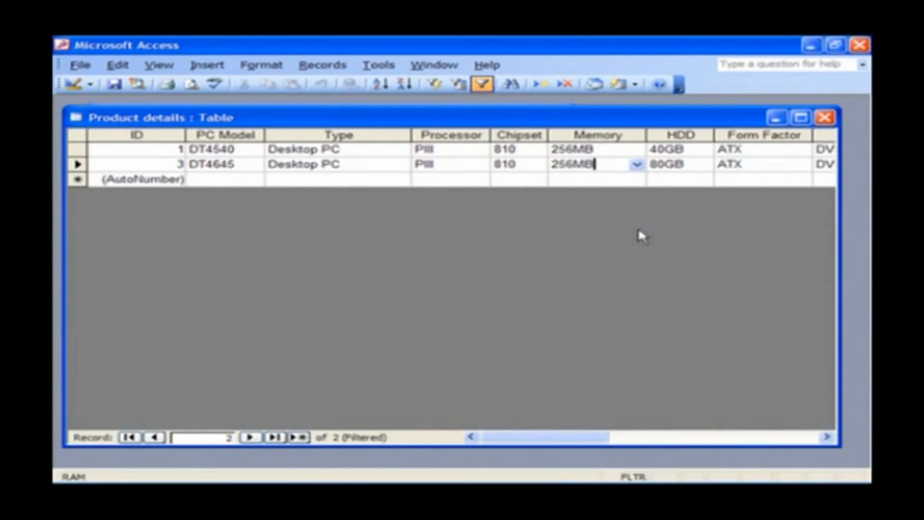
right_click(600, 149)
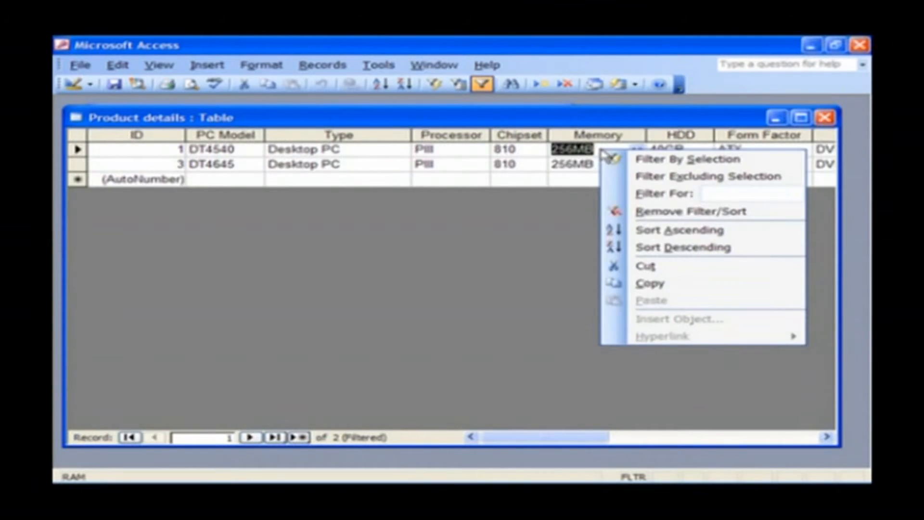
left_click(621, 214)
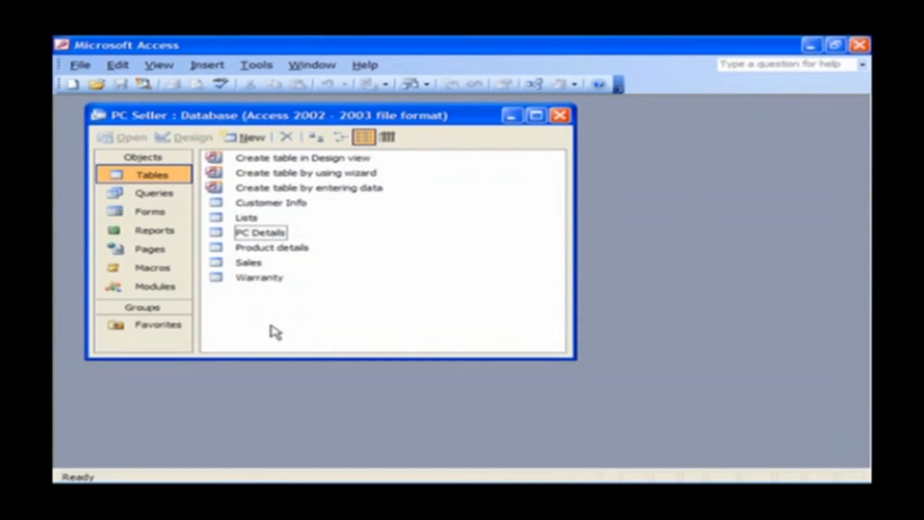
left_click(258, 234)
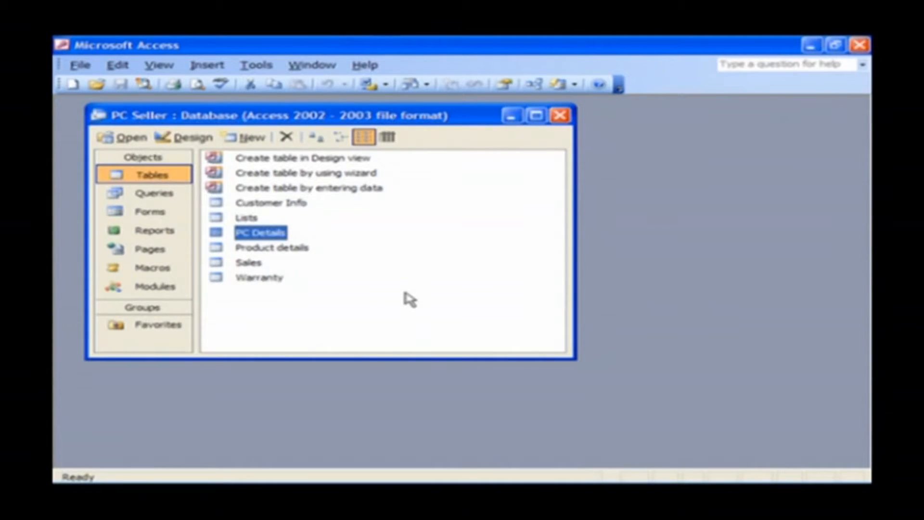
double_click(264, 234)
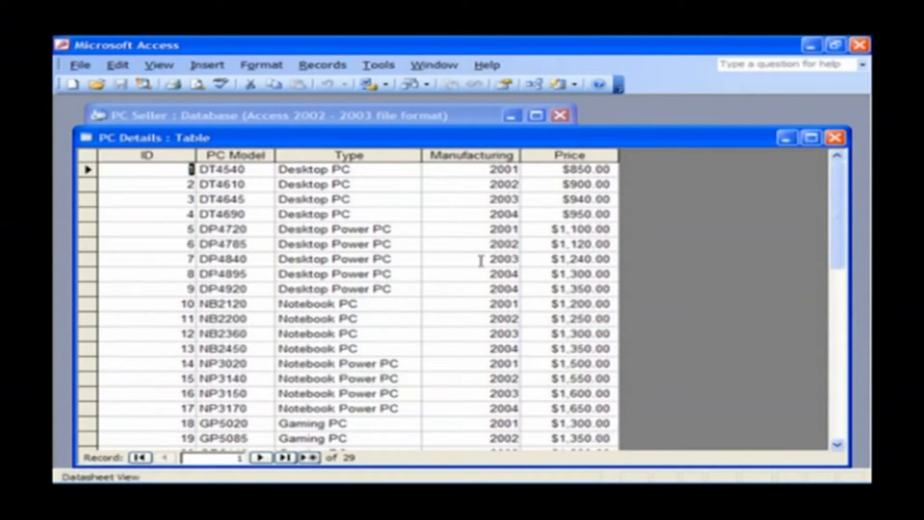
left_click(570, 155)
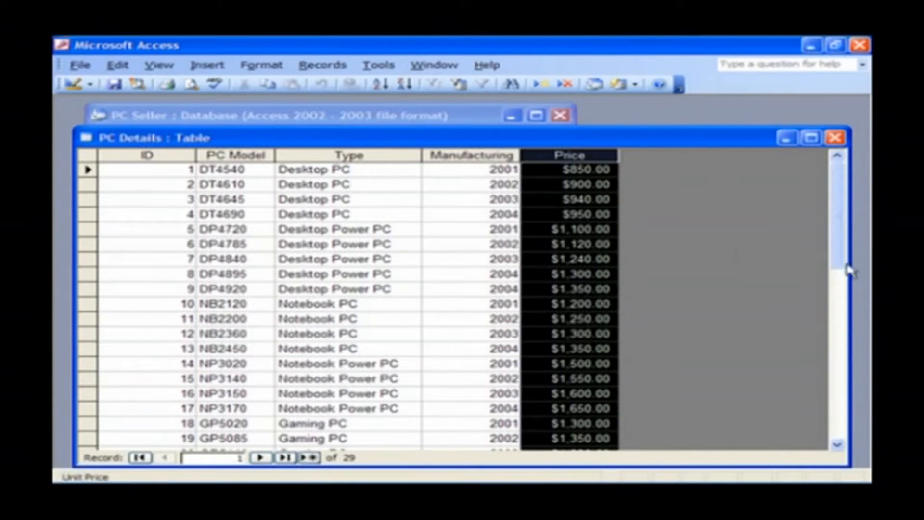
left_click_drag(838, 243, 837, 294)
left_click(542, 214)
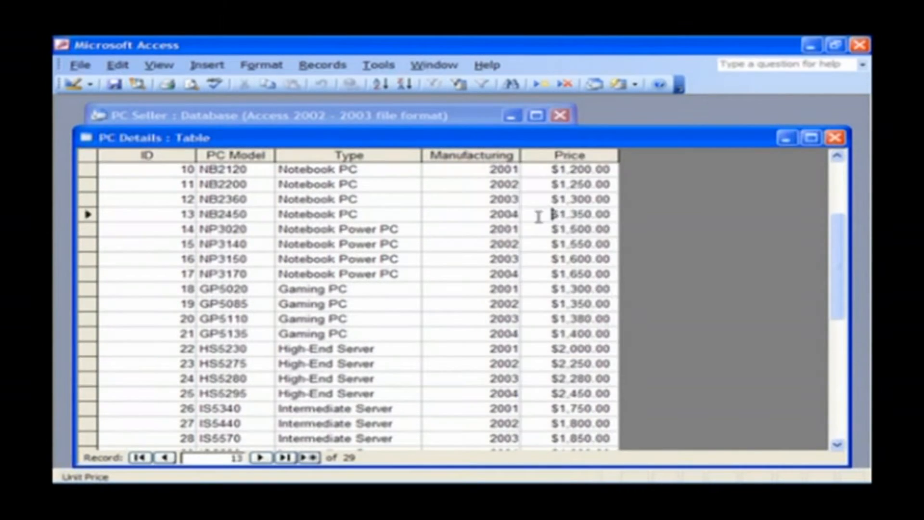
left_click(835, 138)
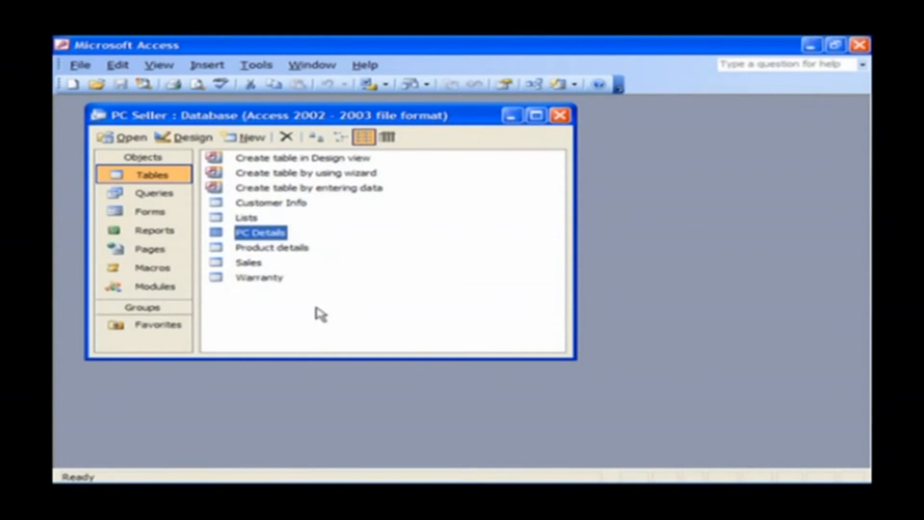
Create a new Design view query with the PC Details table added.
left_click(157, 194)
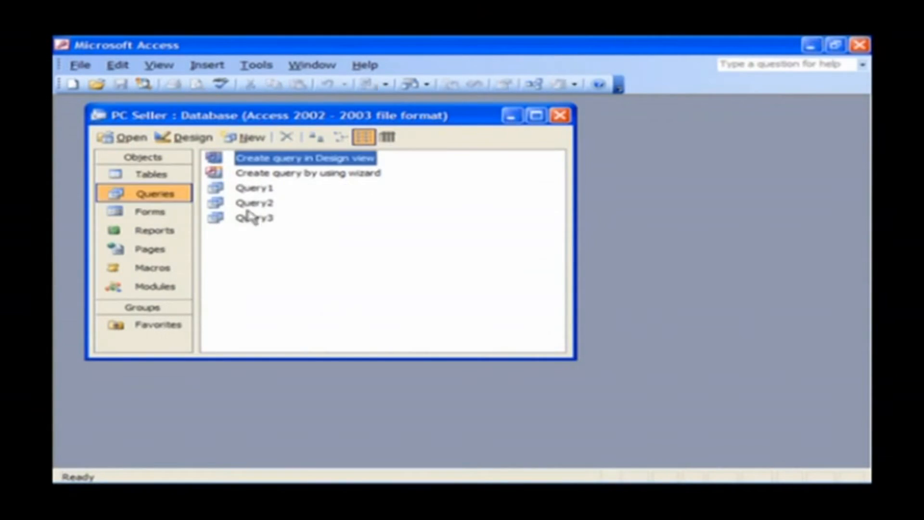
left_click(374, 272)
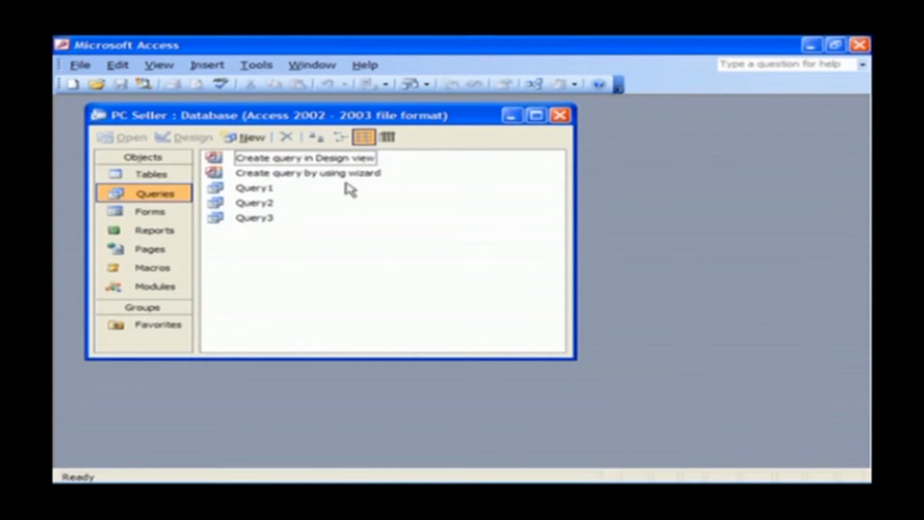
double_click(344, 160)
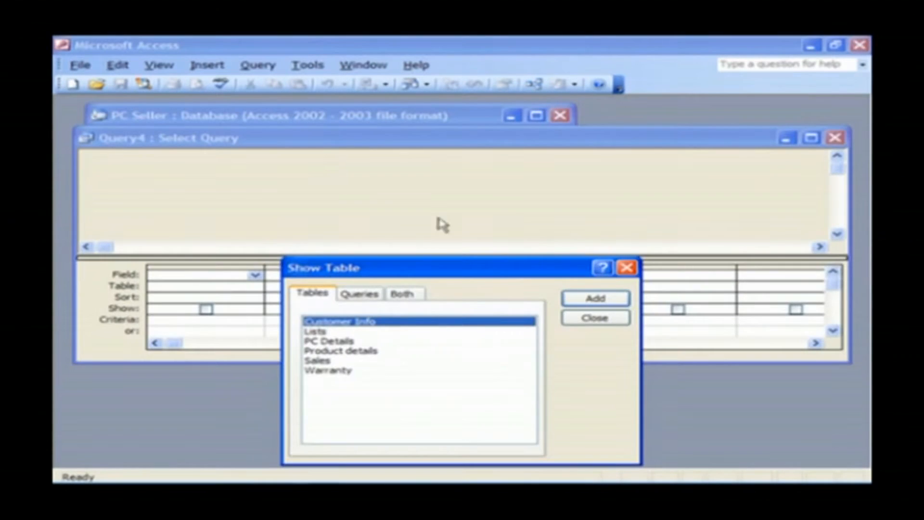
left_click_drag(557, 275, 733, 231)
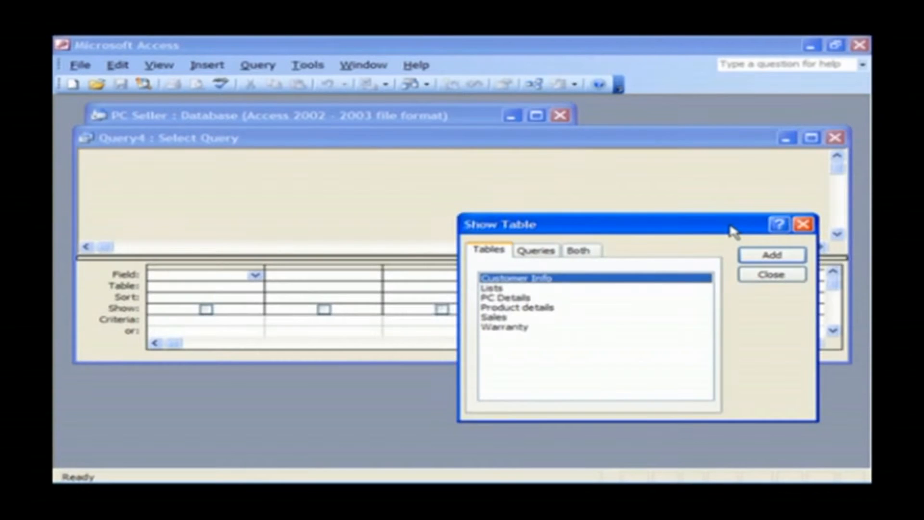
double_click(518, 304)
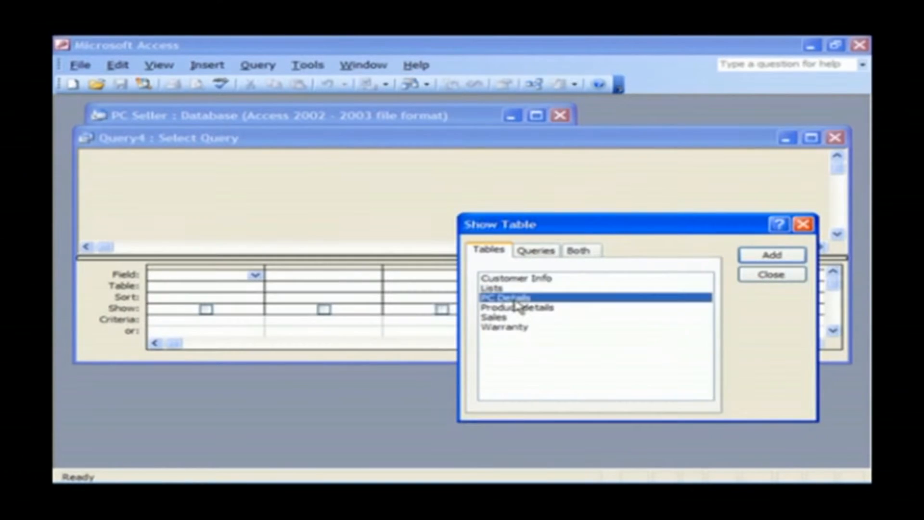
left_click(778, 276)
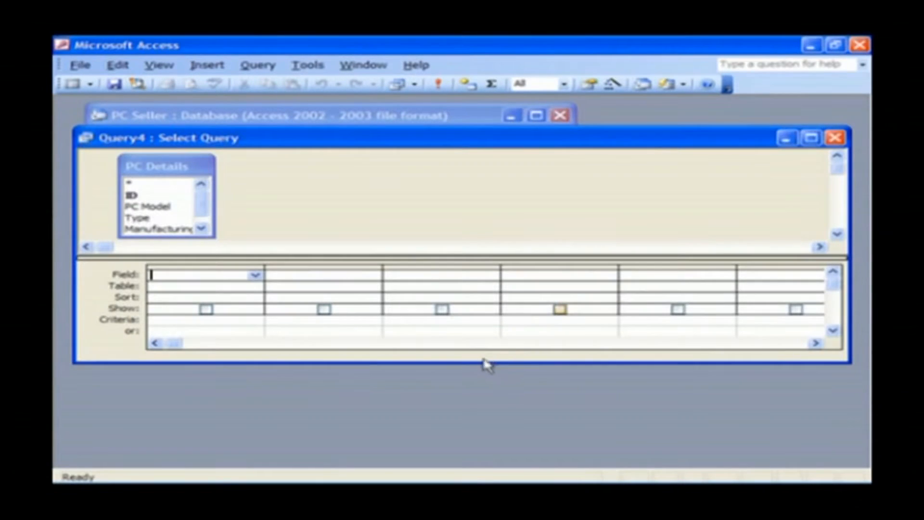
left_click_drag(481, 363, 485, 440)
left_click_drag(503, 256, 466, 275)
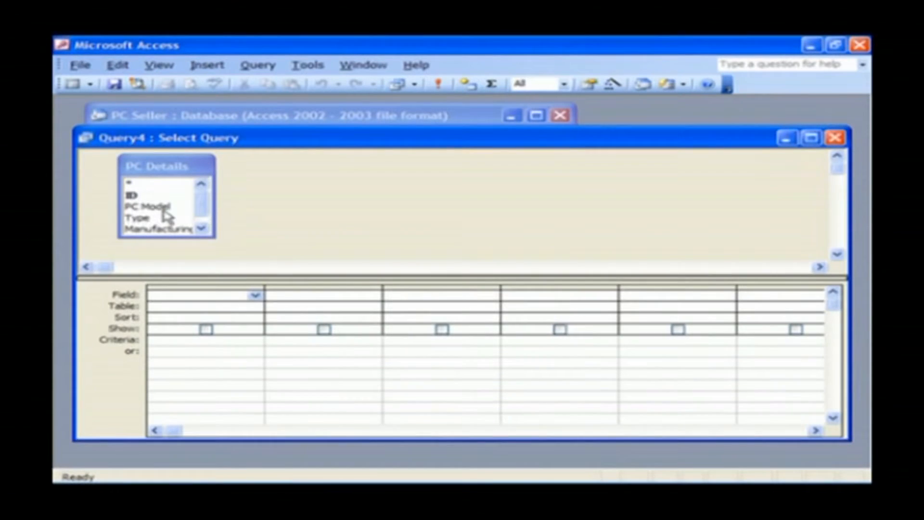
Add PC Model, Manufacturing and Price to the query grid.
double_click(162, 209)
left_click(174, 229)
double_click(175, 229)
left_click(202, 228)
left_click(171, 231)
double_click(172, 230)
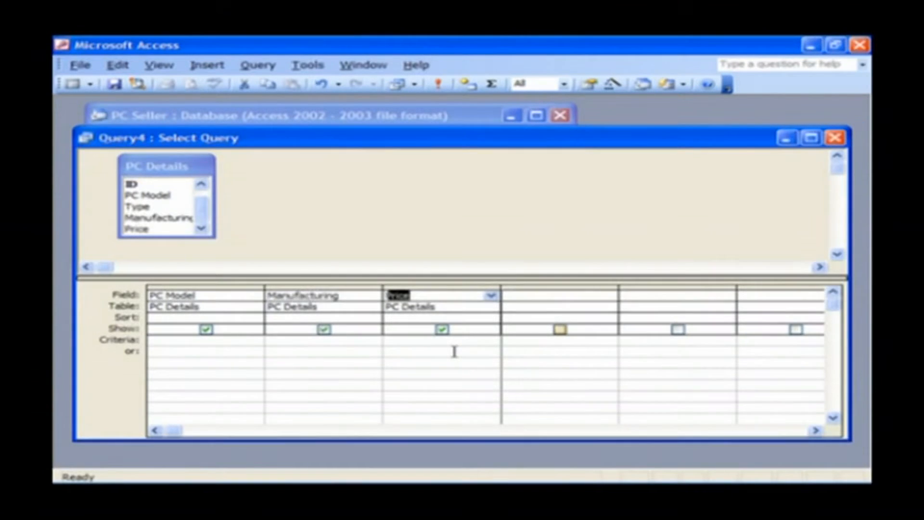
Enter 2004 as the Manufacturing criterion and run the query.
left_click(310, 341)
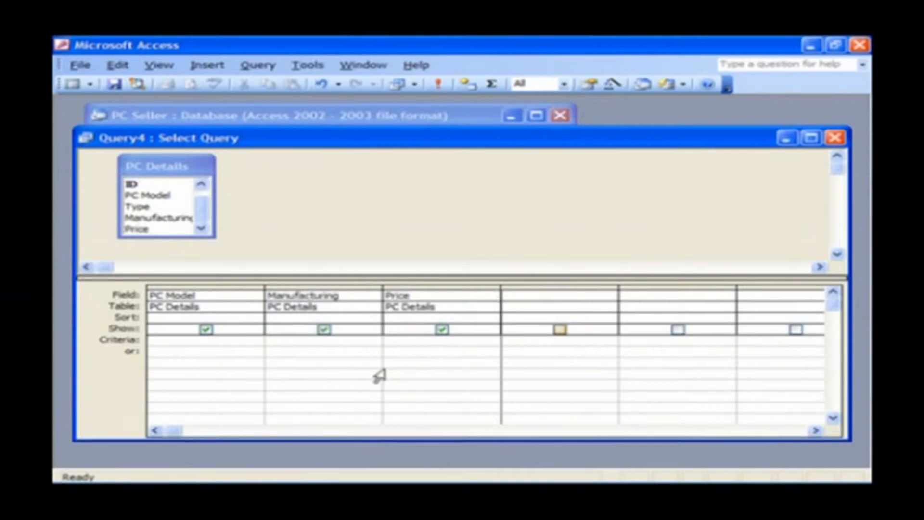
type("2004")
left_click(322, 364)
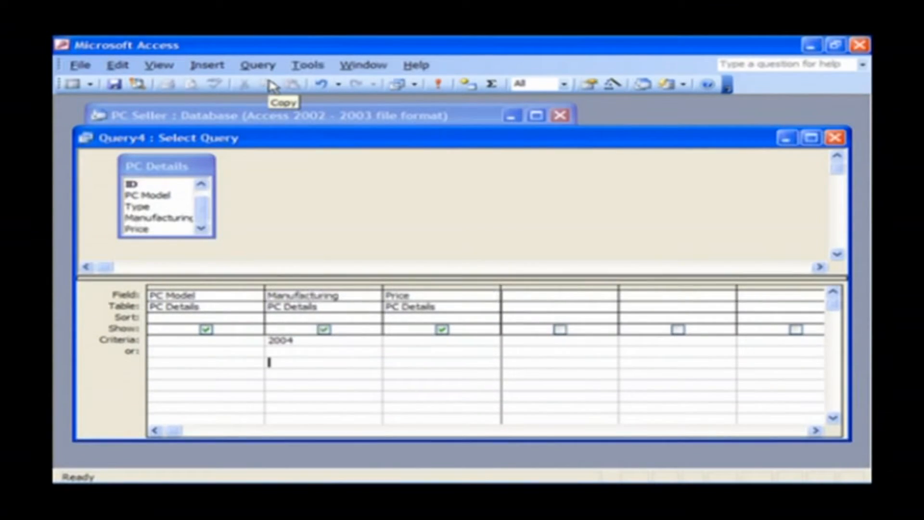
left_click(78, 85)
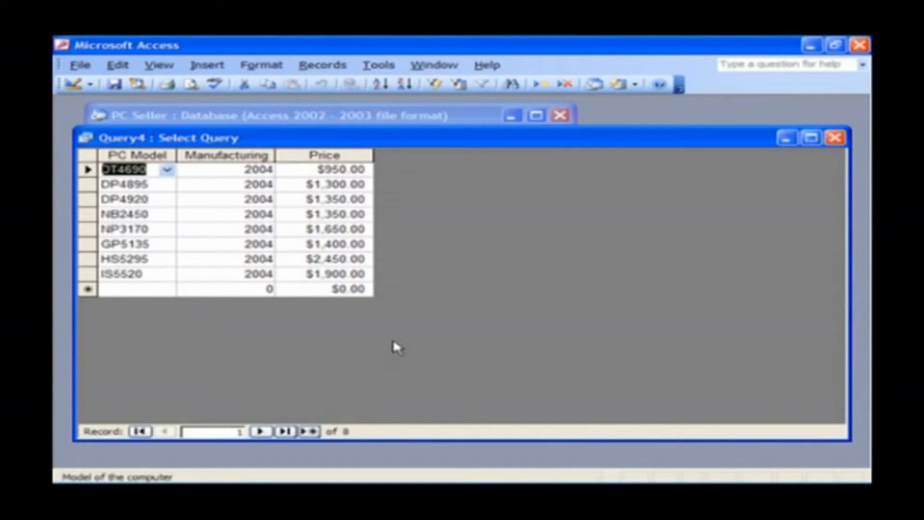
Inspect the first two result records, then switch Query4 back to Design view.
double_click(250, 169)
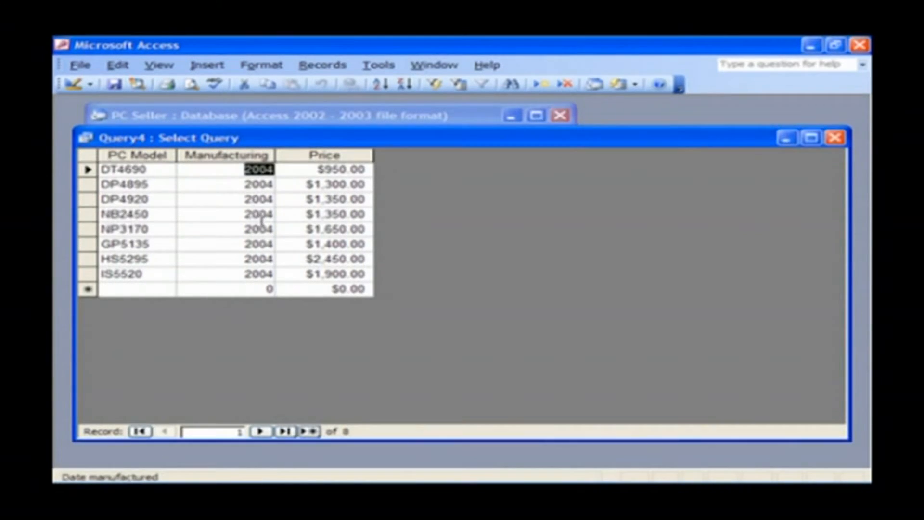
left_click(243, 184)
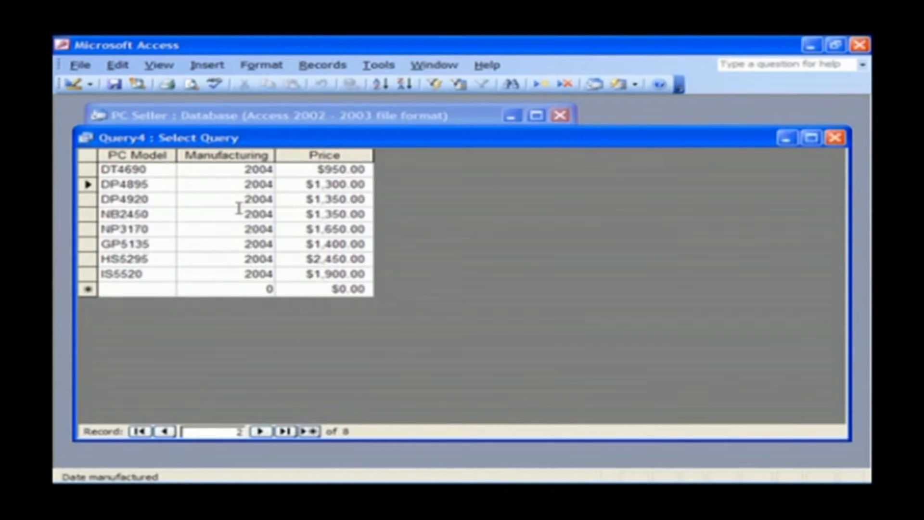
left_click(72, 85)
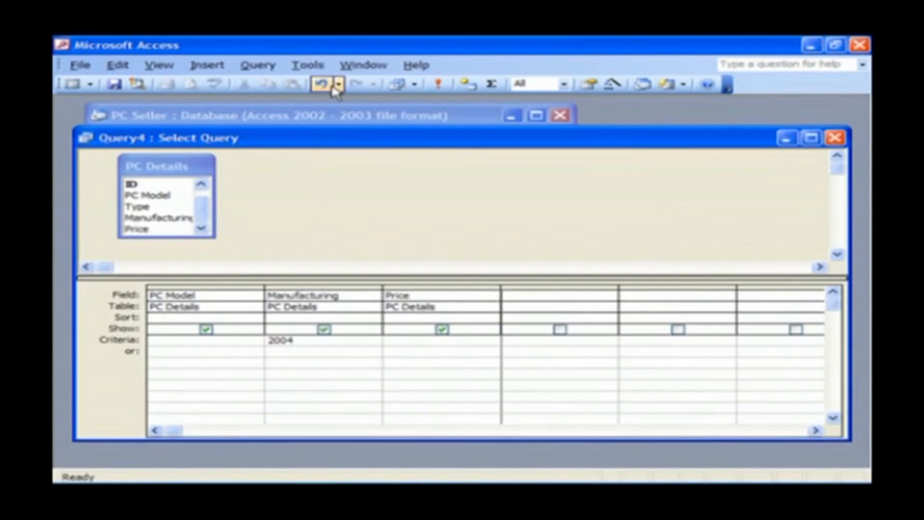
Make Query4 an update query setting Price's Update To to [PC Details]![Price] * .55.
left_click(258, 67)
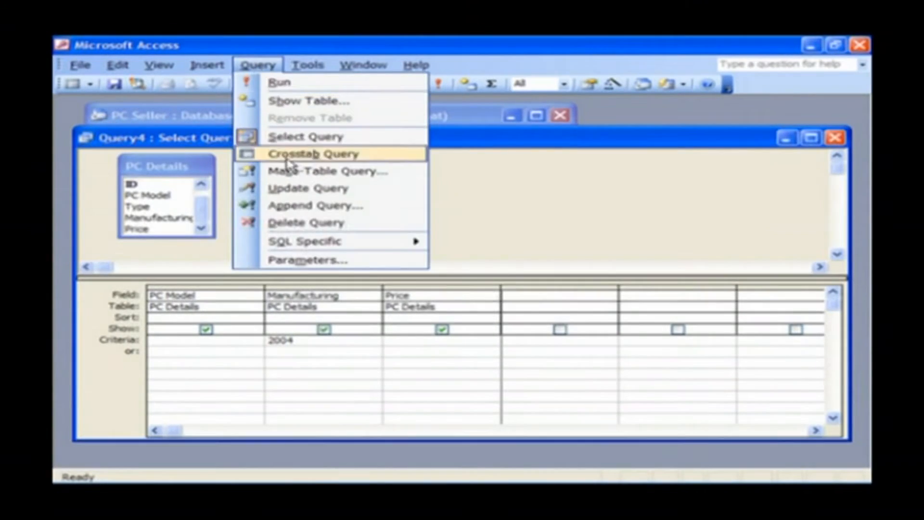
left_click(406, 191)
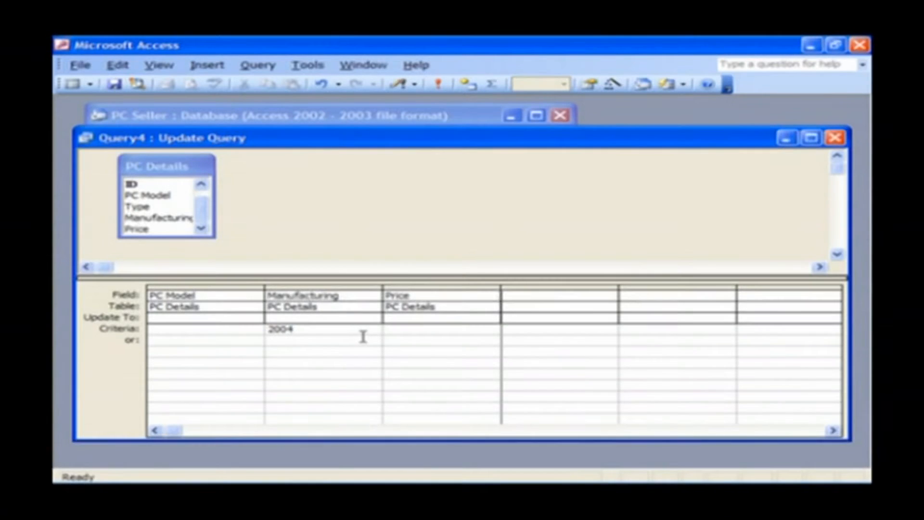
left_click(423, 317)
right_click(424, 317)
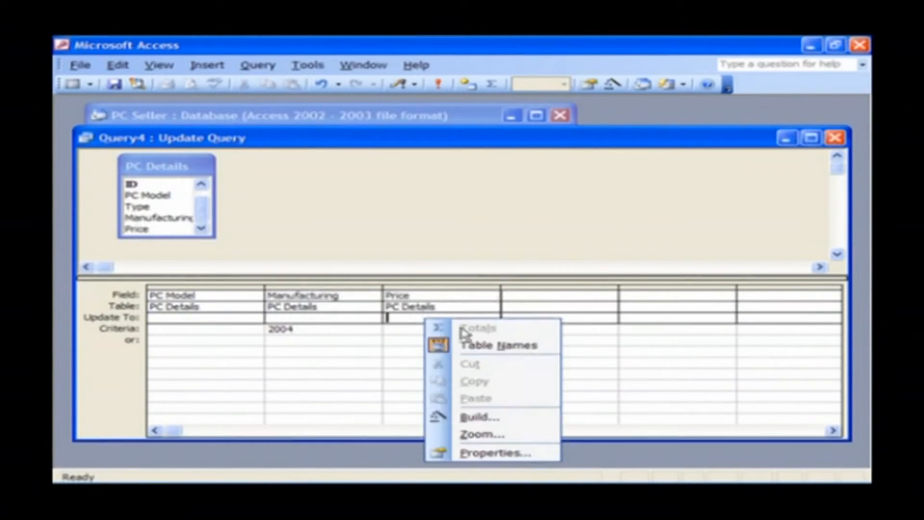
left_click(527, 416)
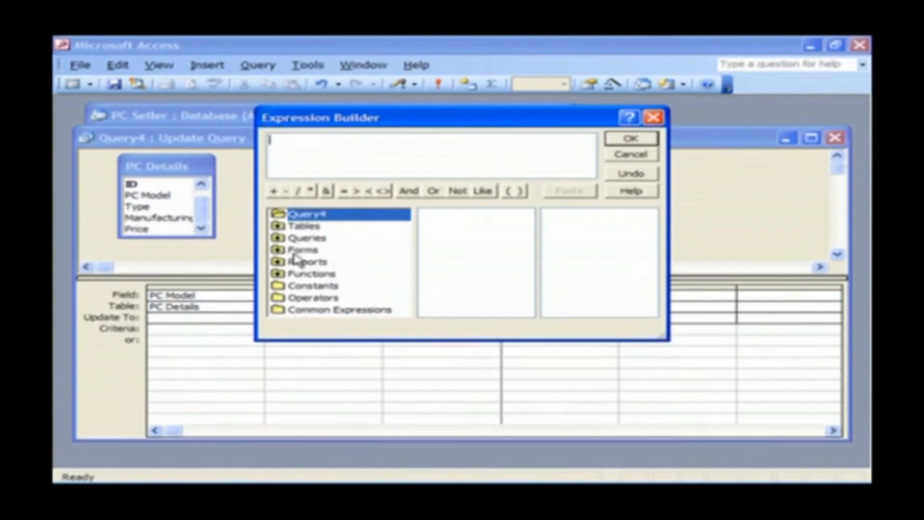
double_click(279, 227)
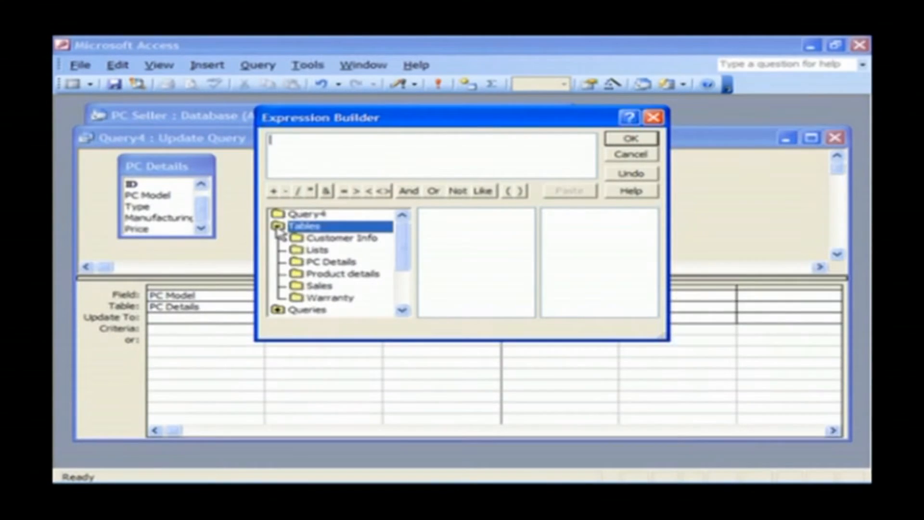
left_click(295, 262)
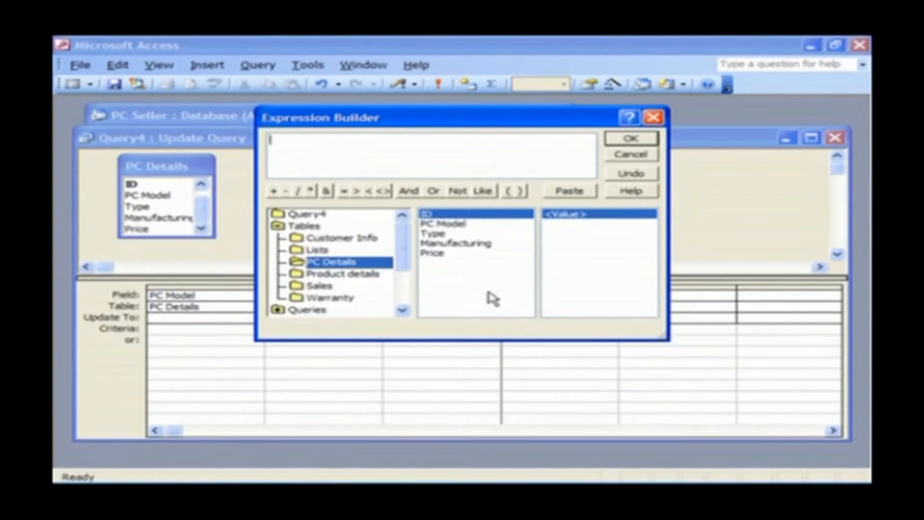
double_click(433, 254)
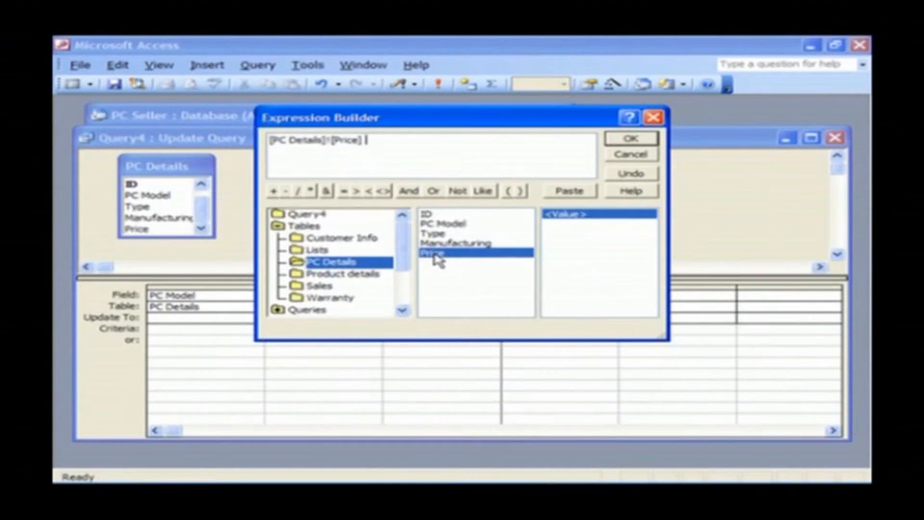
left_click(312, 192)
type(".55")
left_click(631, 139)
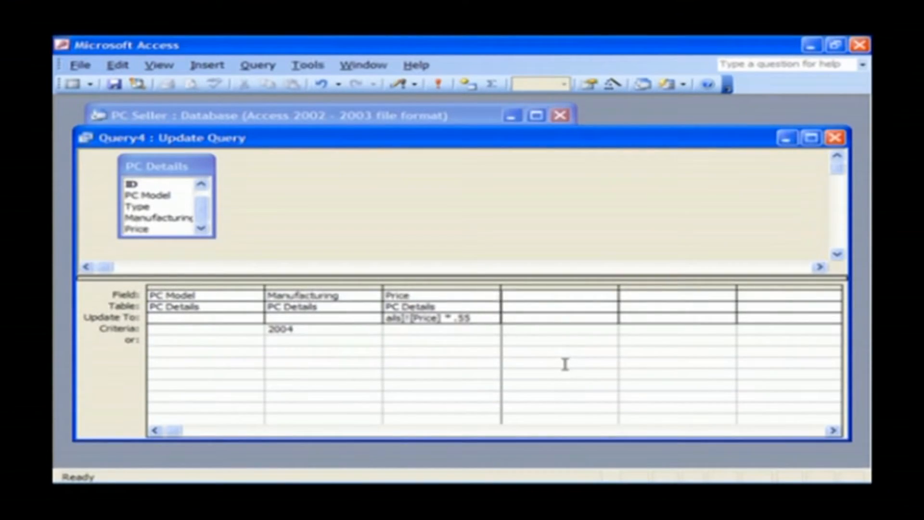
Commit the Price expression, preview the affected 2004 records, then run the update query.
key("Return")
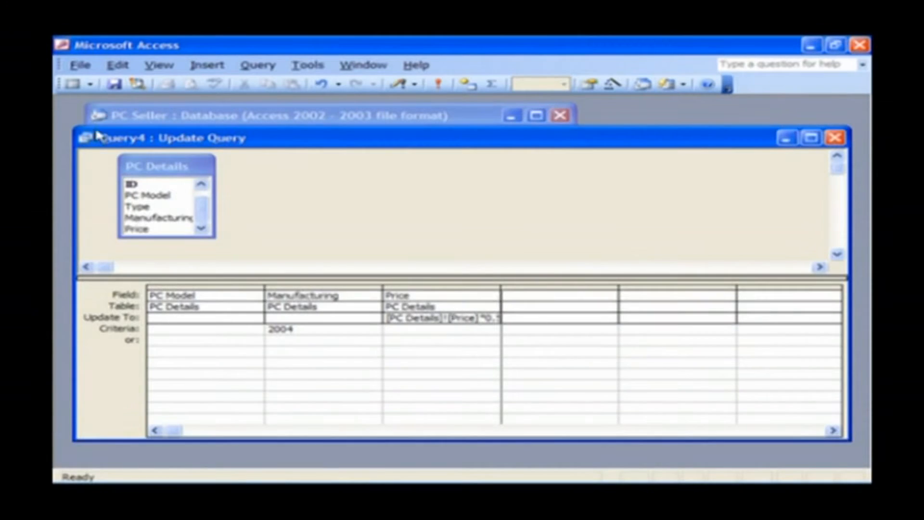
left_click(71, 84)
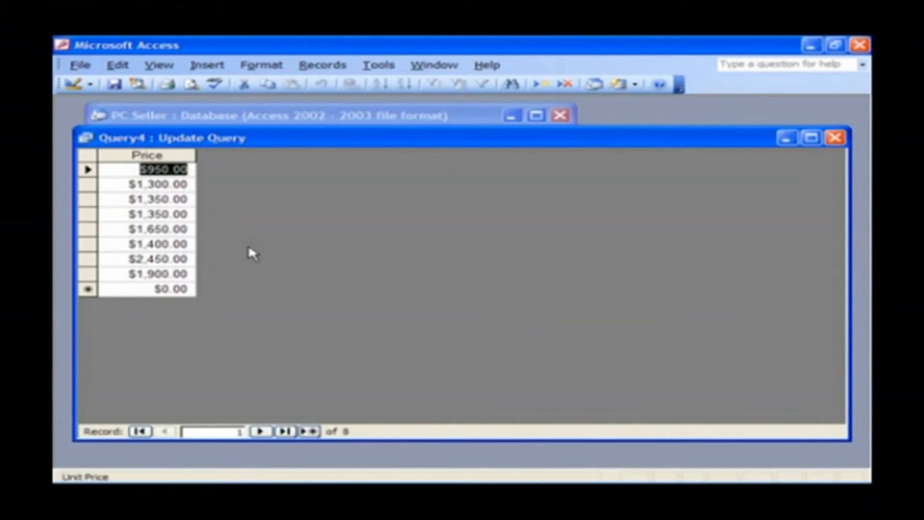
left_click(72, 85)
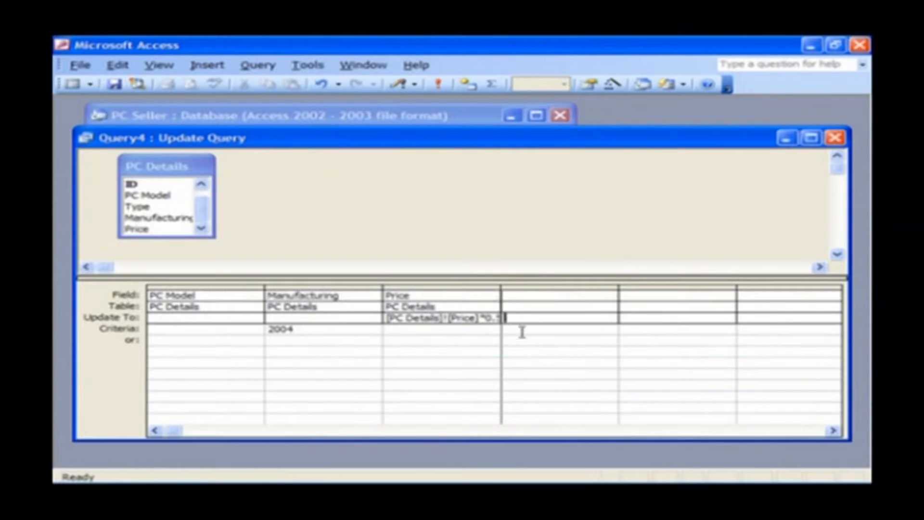
left_click(439, 86)
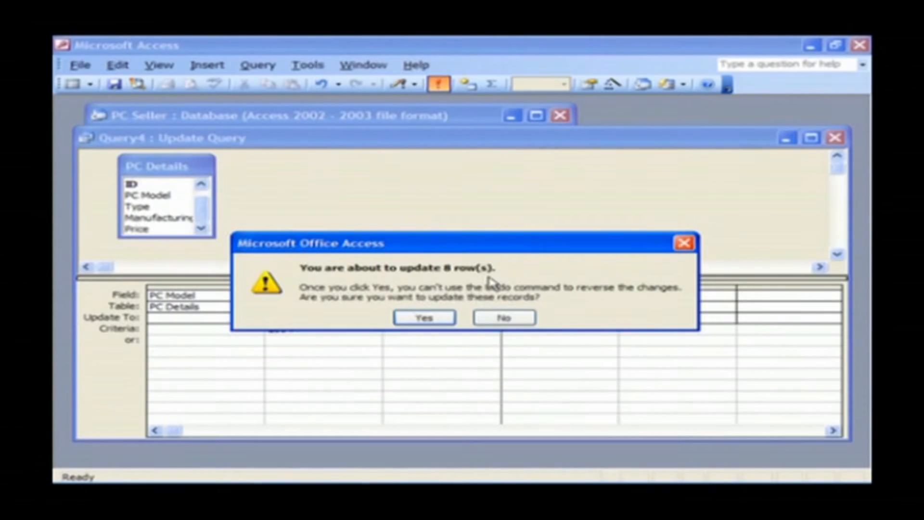
Confirm the price update for all 8 rows and go back to the PC Seller reports list.
left_click(424, 319)
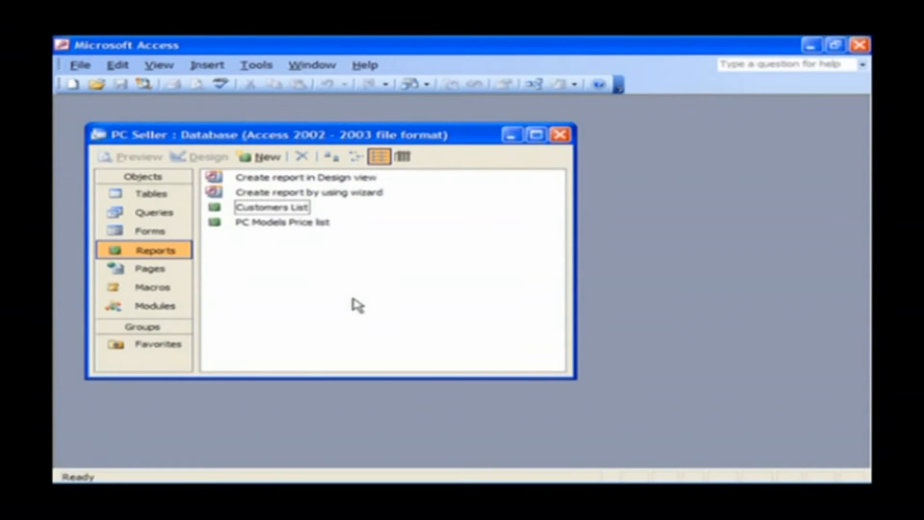
left_click(260, 67)
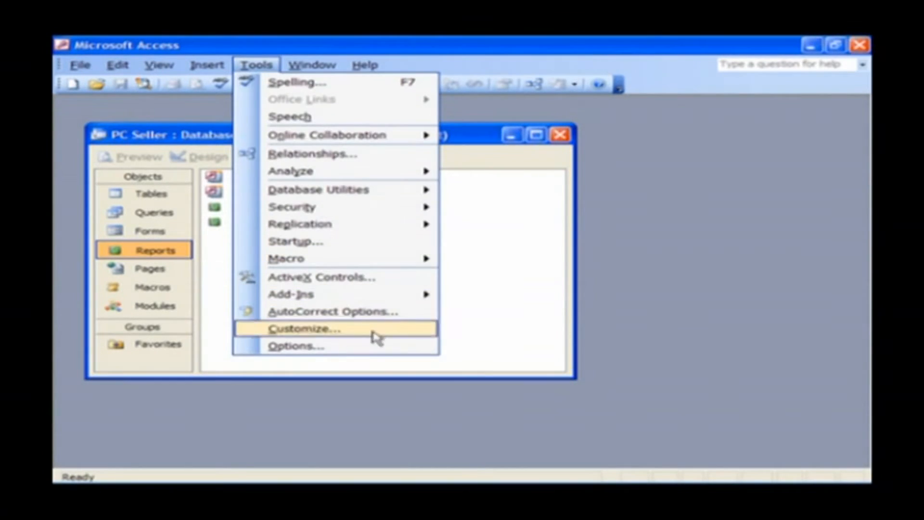
In the Advanced options, set the default open mode to Shared and record locking to Edited record.
left_click(375, 347)
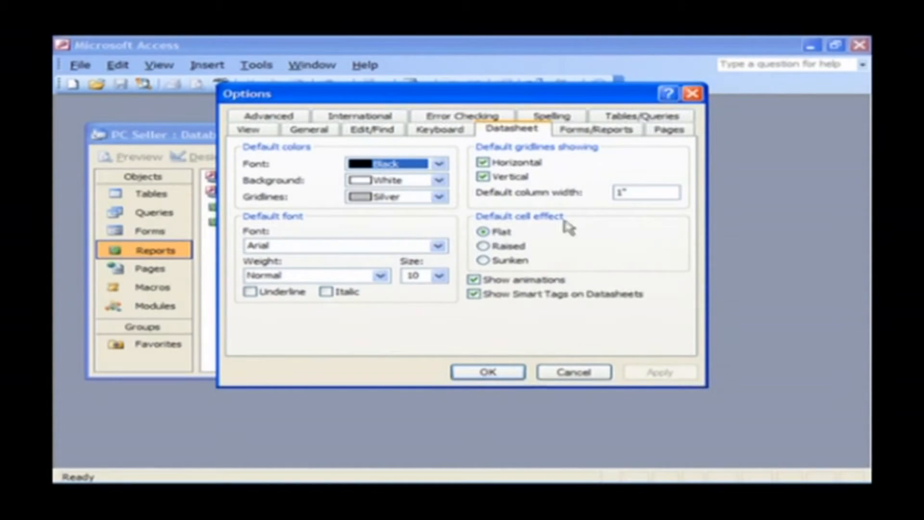
left_click(260, 117)
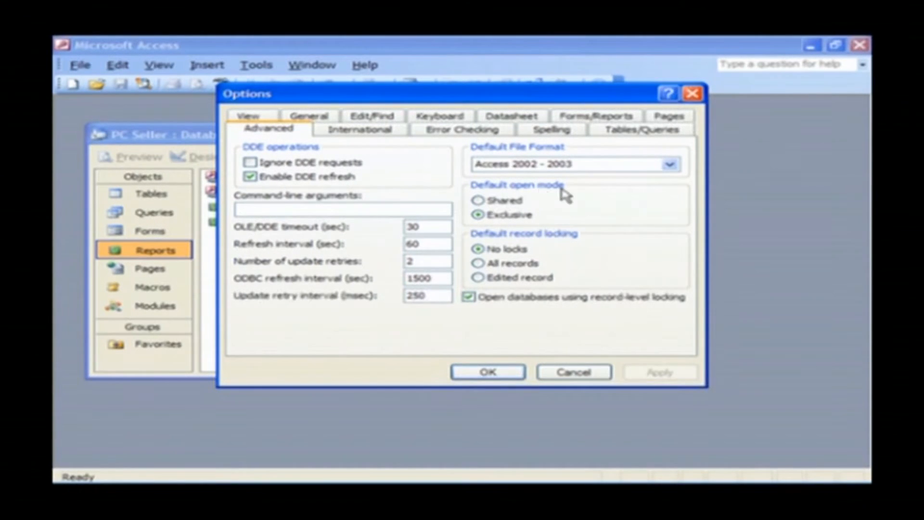
left_click(503, 204)
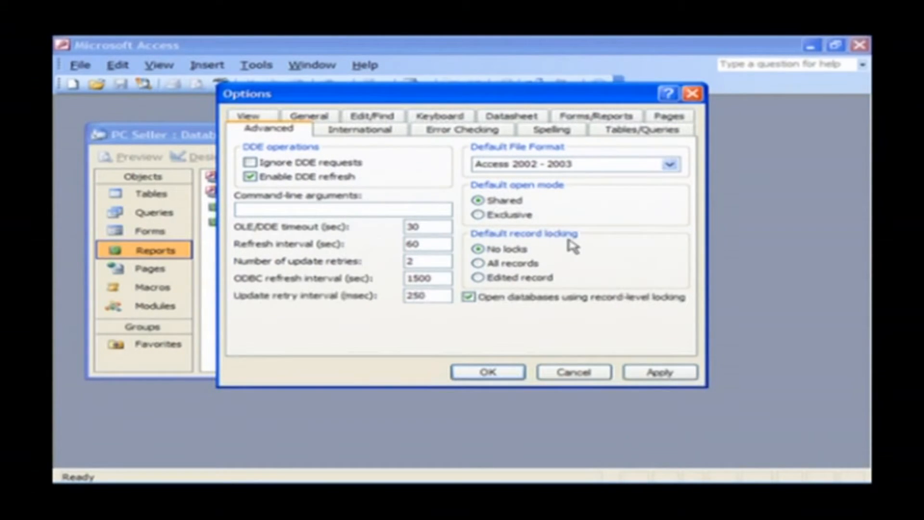
left_click(479, 278)
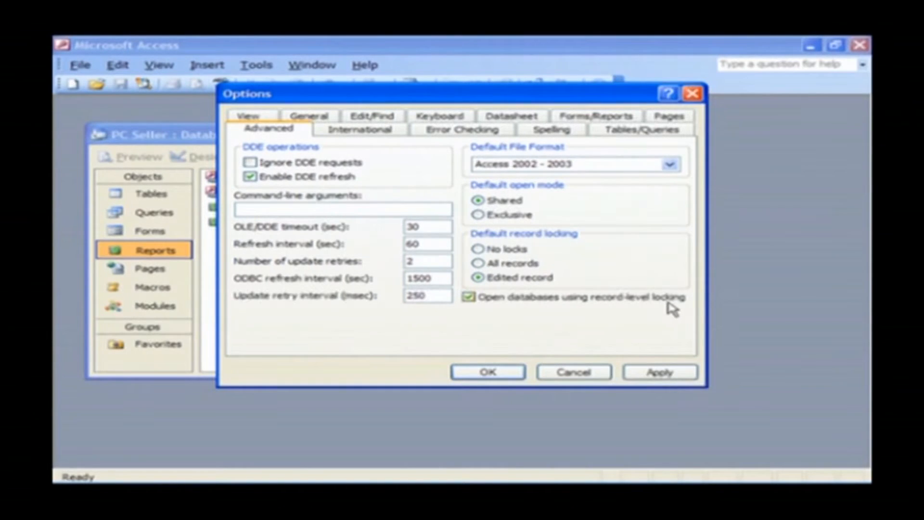
left_click(469, 299)
left_click(469, 298)
left_click(496, 374)
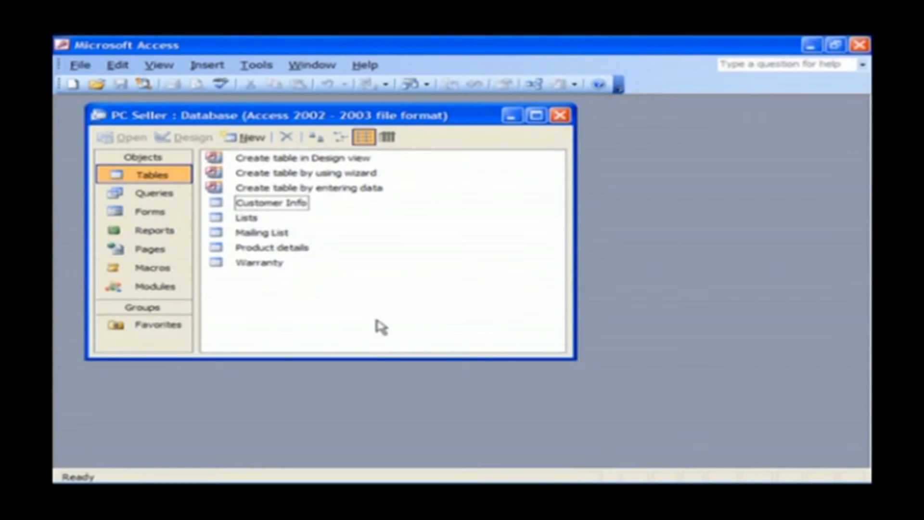
Open the Customer Info table and start an Advanced Filter/Sort on it.
double_click(270, 204)
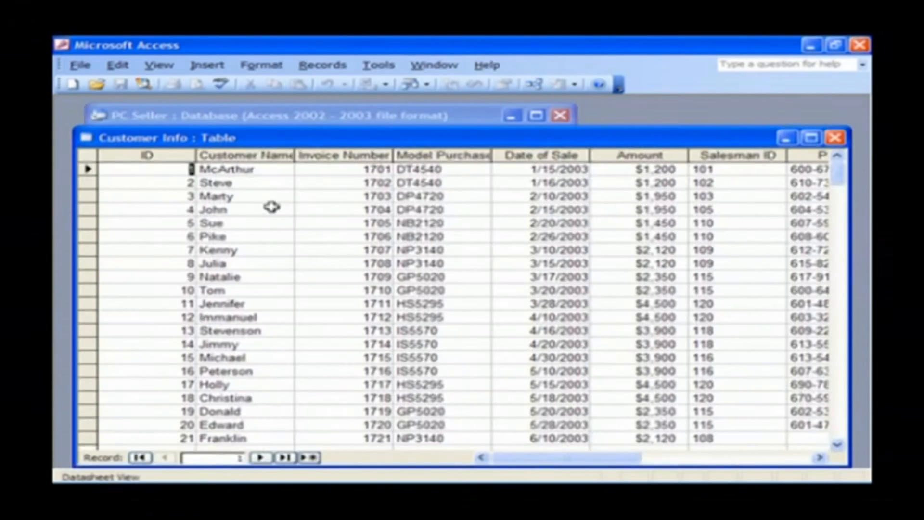
mouse_move(597, 141)
left_mouse_down()
mouse_move(583, 118)
mouse_move(595, 124)
left_mouse_up()
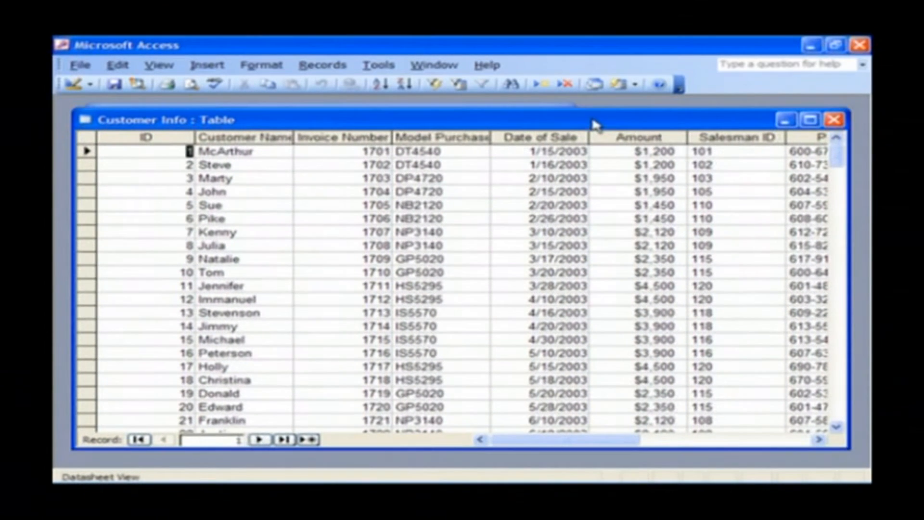
left_click(313, 68)
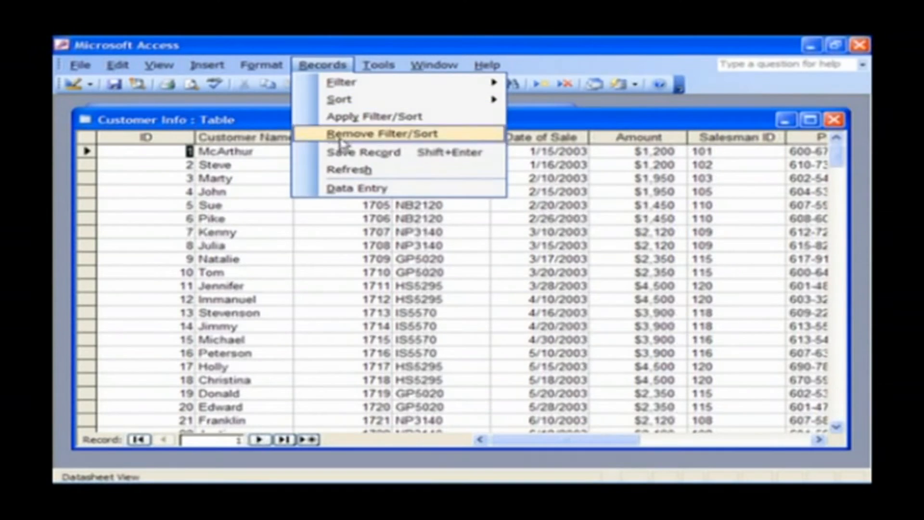
mouse_move(380, 86)
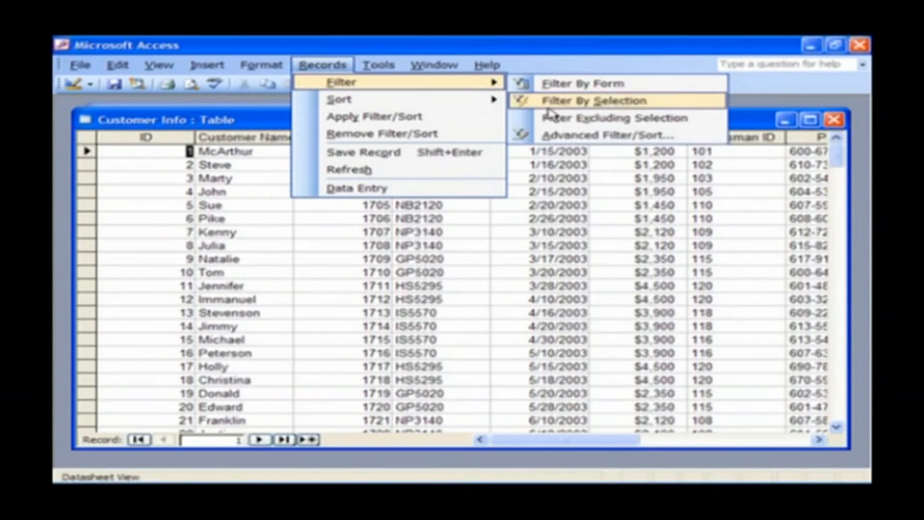
left_click(696, 139)
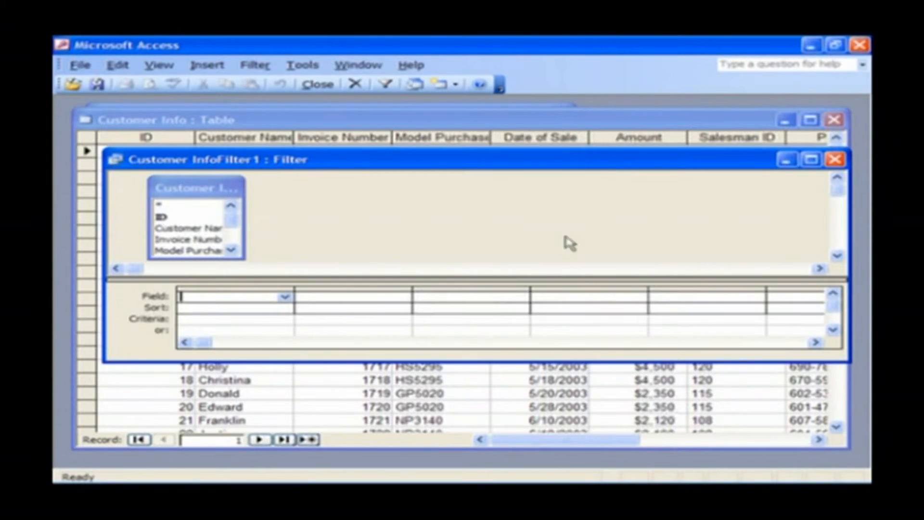
left_click_drag(482, 363, 480, 409)
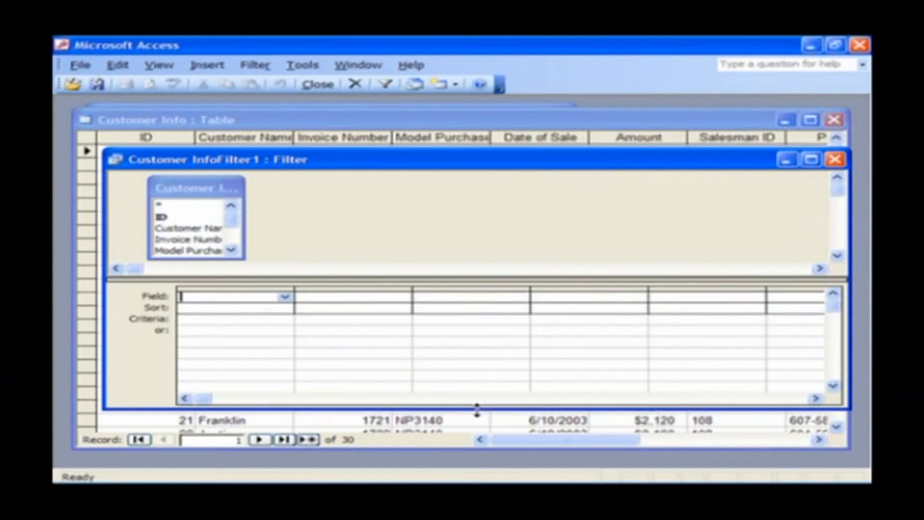
left_click_drag(470, 167, 446, 164)
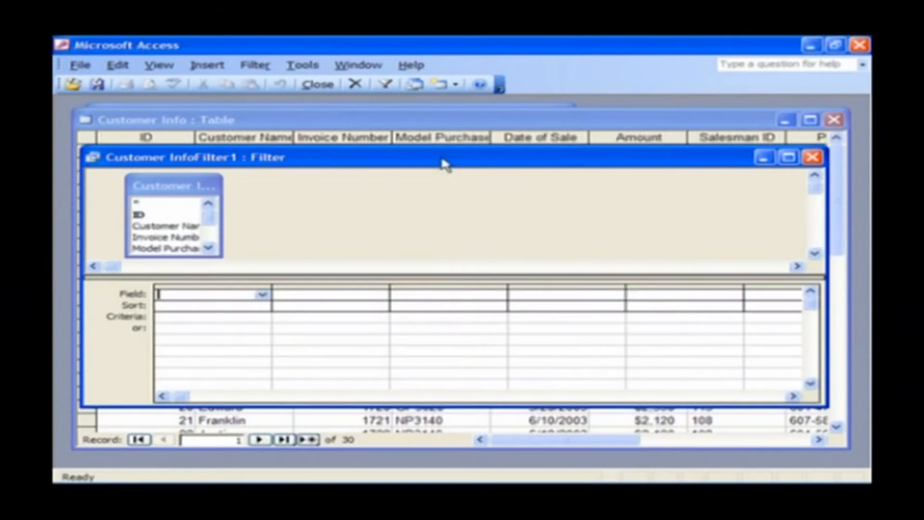
Add Customer Name to the first filter column, sorted ascending.
left_click(210, 249)
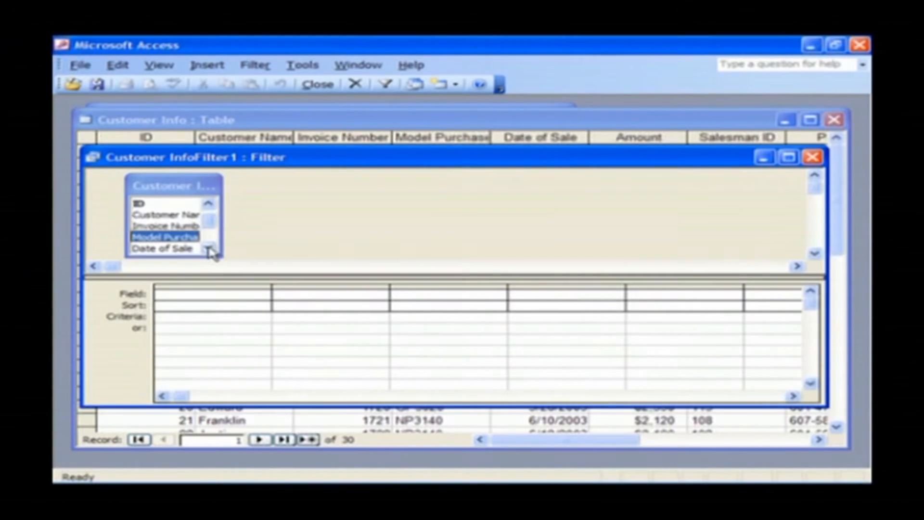
left_click(224, 295)
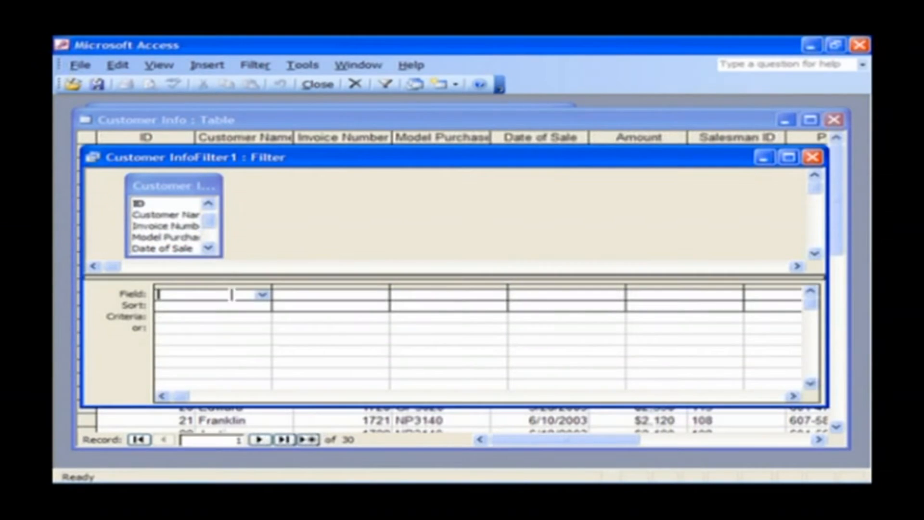
double_click(185, 215)
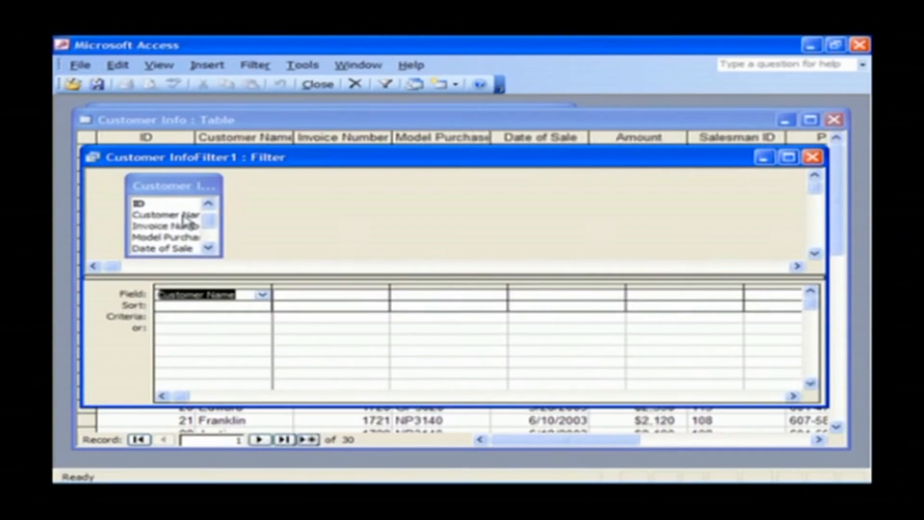
left_click(250, 306)
left_click(263, 306)
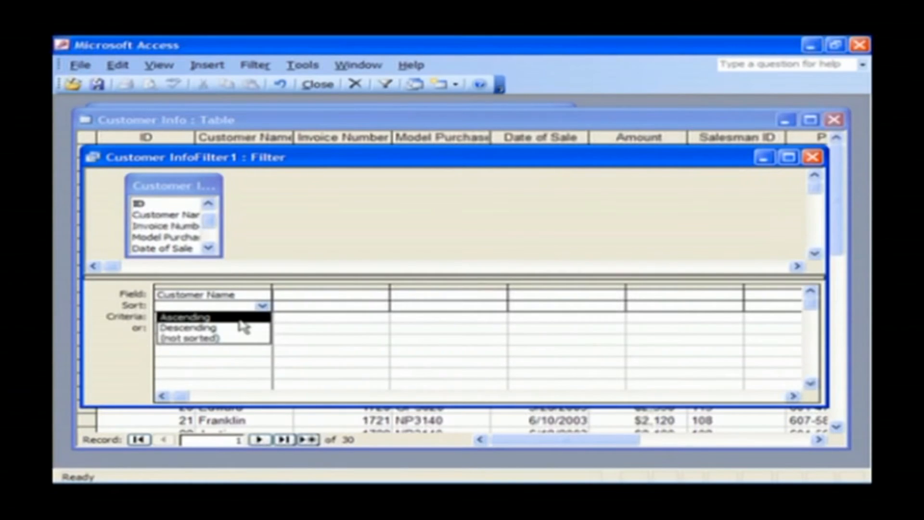
left_click(240, 319)
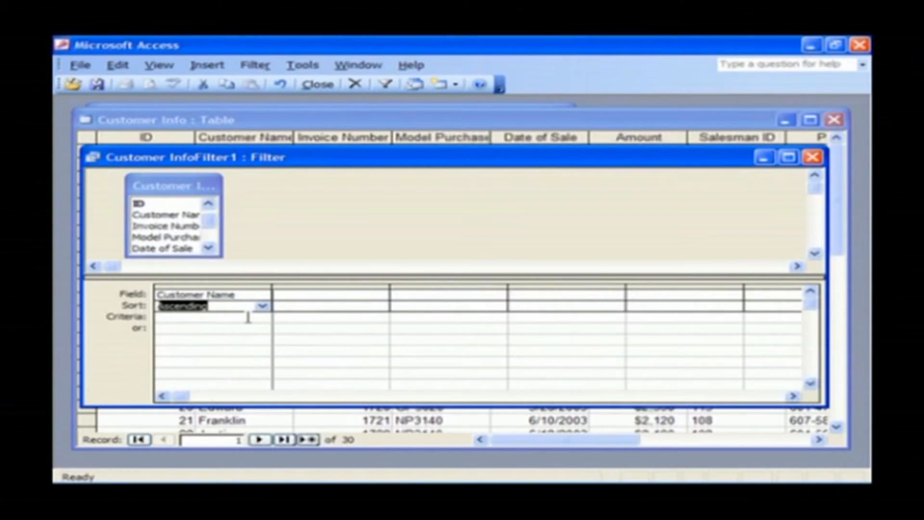
Add Model Purchased to the second column with the criterion "DT4540".
left_click(326, 294)
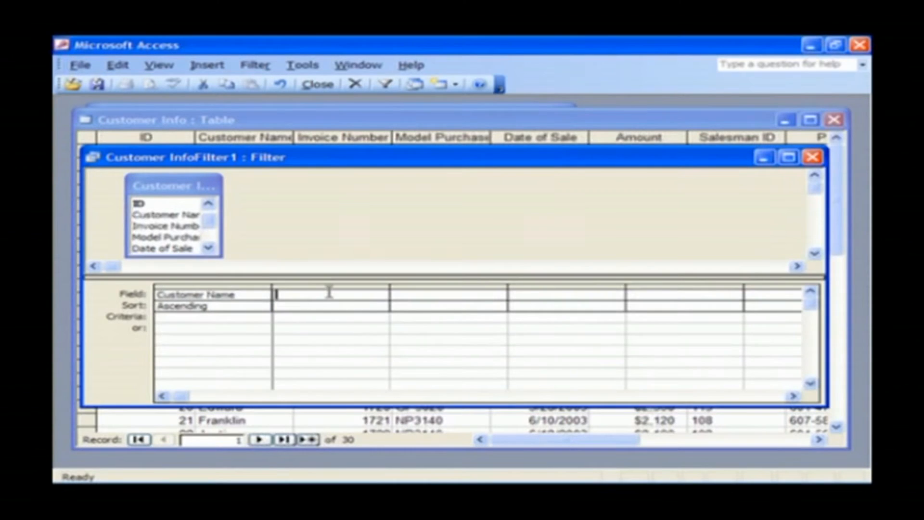
double_click(188, 237)
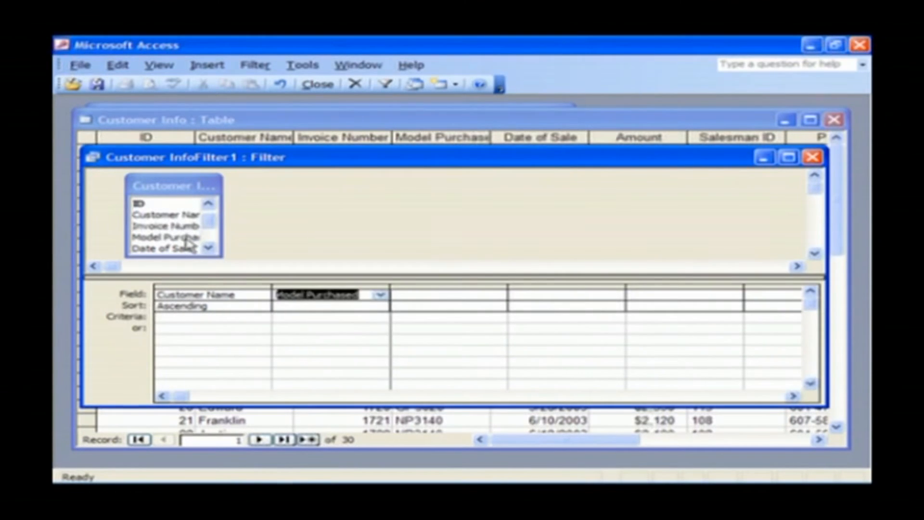
left_click(299, 317)
type("\"DT4540\"")
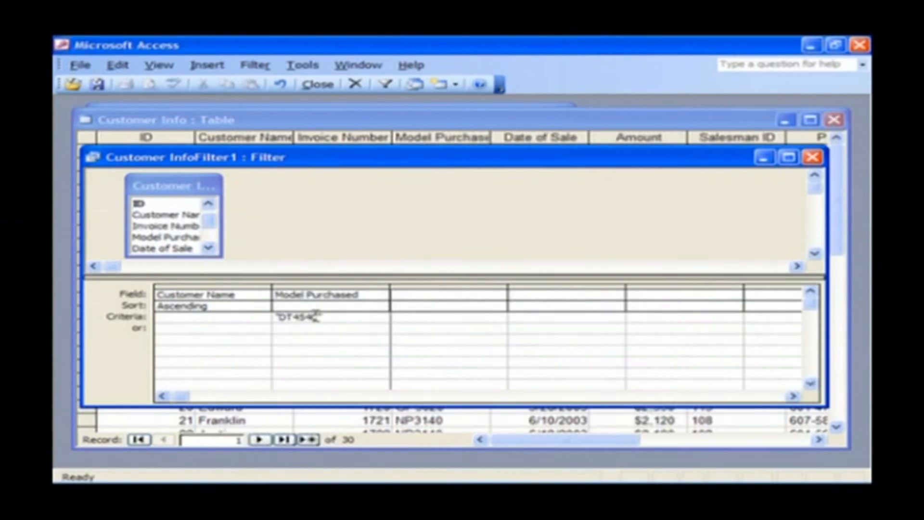
Add State to the third column with the criterion "NJ".
left_click(444, 294)
left_click(208, 247)
left_click(208, 247)
left_click(208, 247)
left_click(208, 248)
double_click(180, 248)
left_click(413, 319)
type("\"NJ")
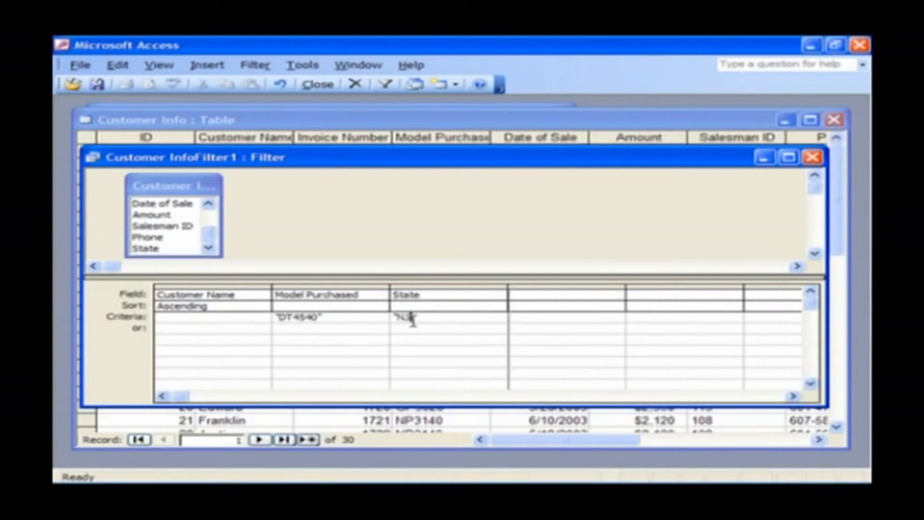
type("\"")
left_click(413, 330)
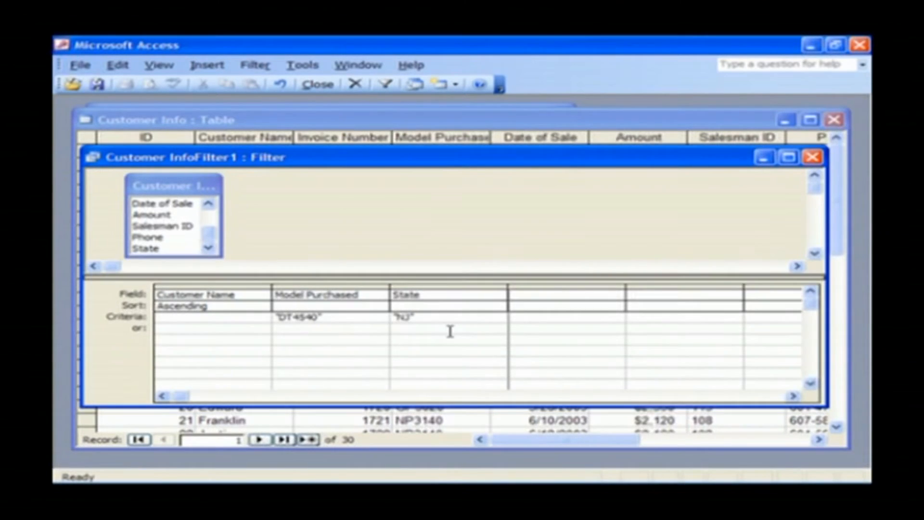
left_click(80, 65)
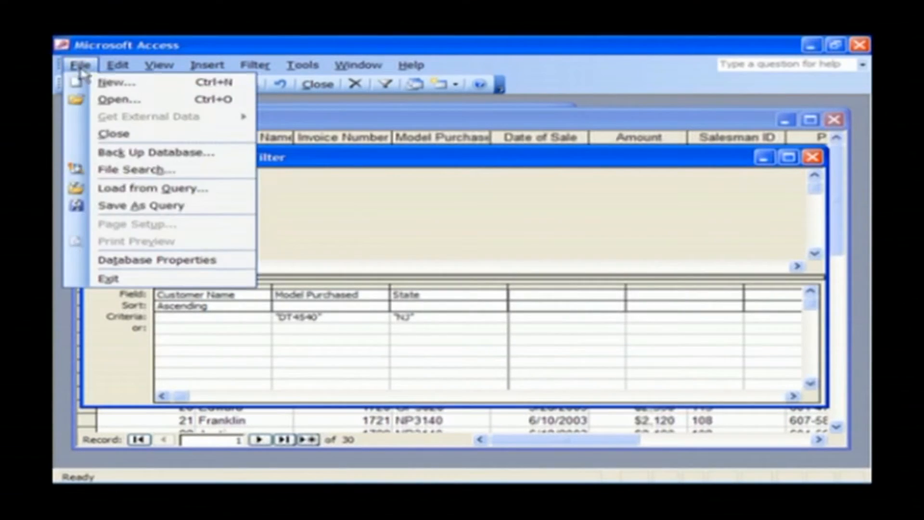
left_click(141, 205)
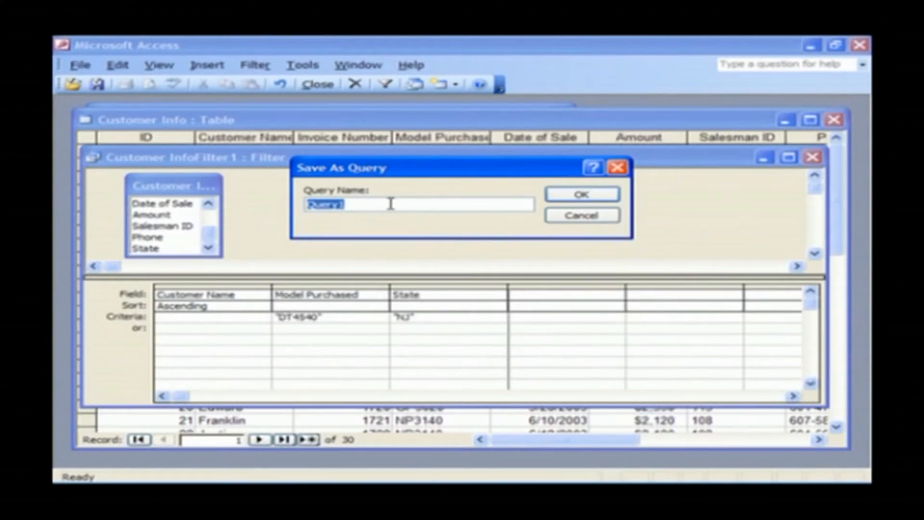
left_click(475, 205)
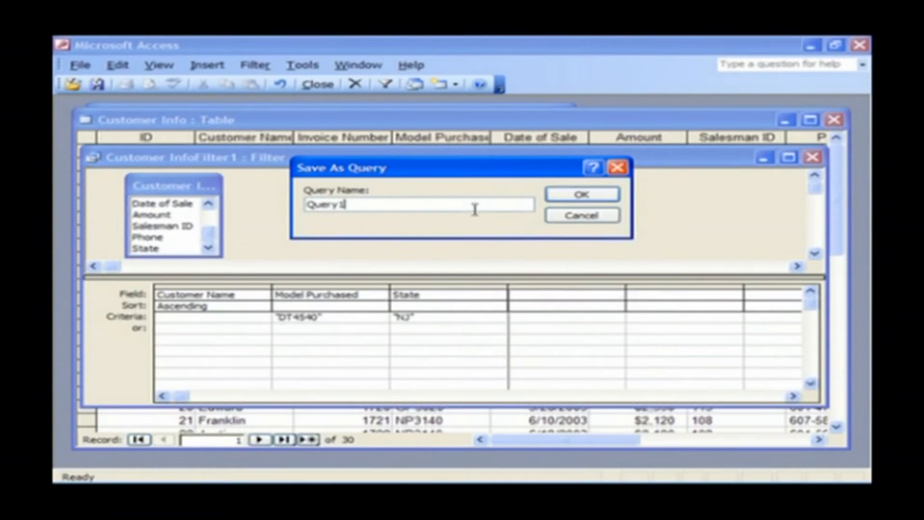
left_click(581, 196)
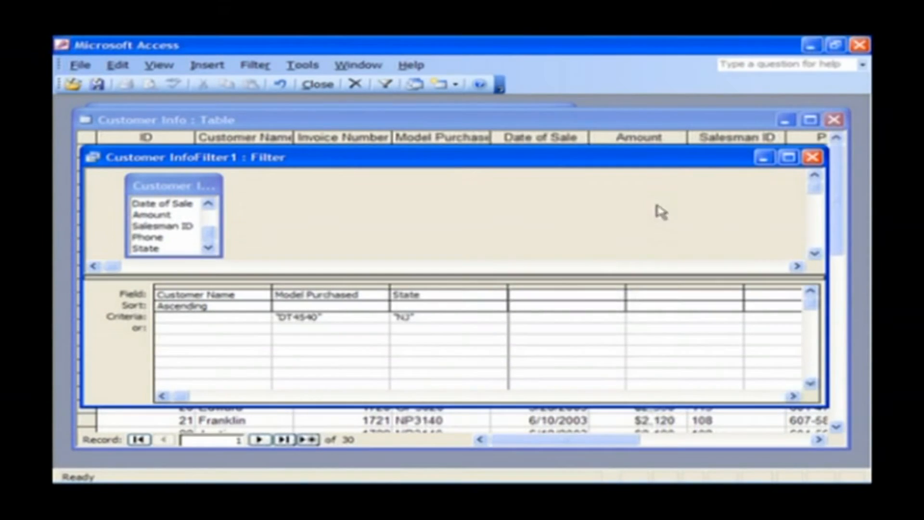
left_click(387, 86)
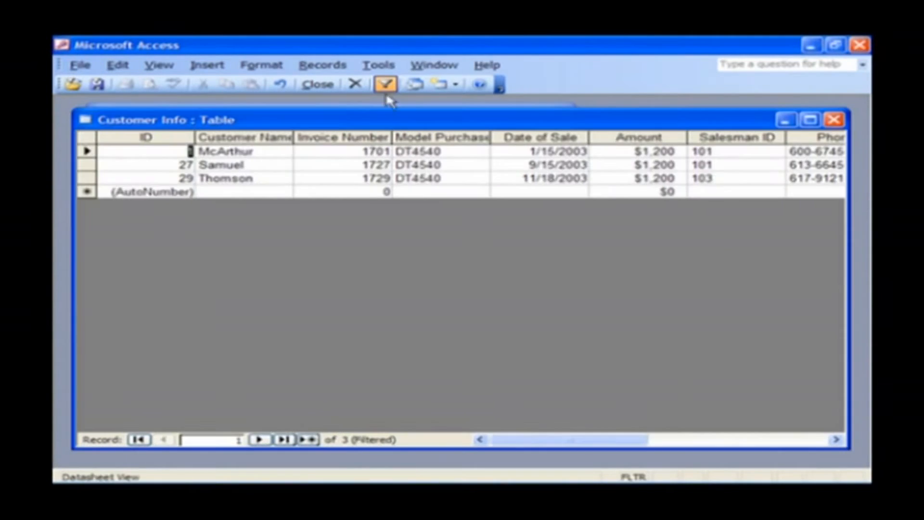
left_click(454, 151)
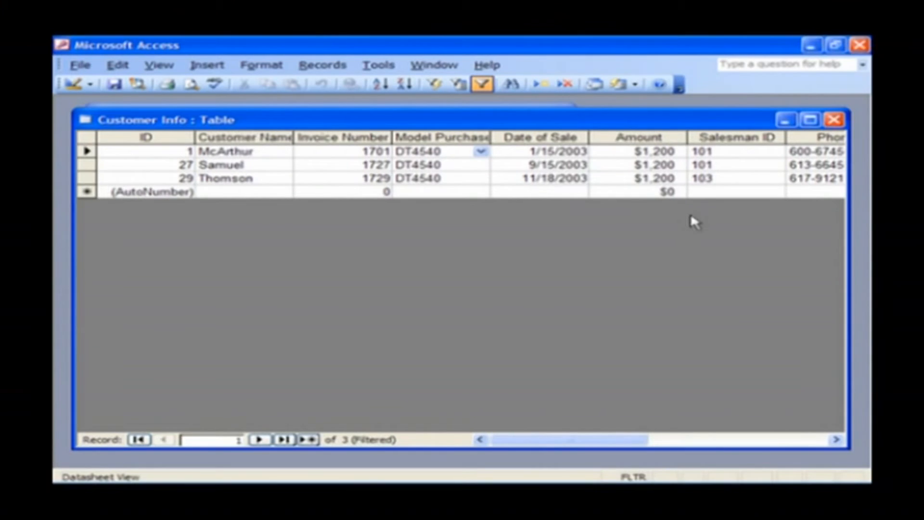
key("Tab")
key("Tab")
key("Tab")
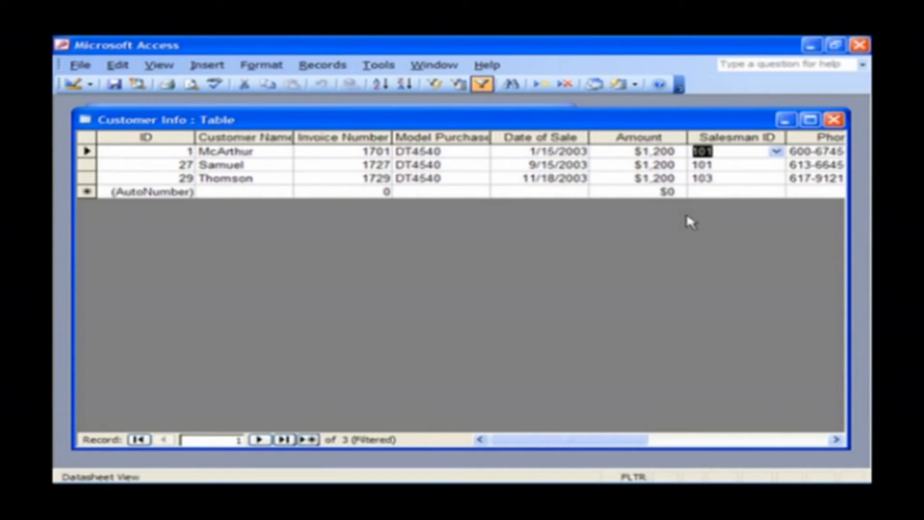
key("Tab")
key("Tab")
key("shift+Tab")
key("shift+Tab")
key("shift+Tab")
key("shift+Tab")
key("shift+Tab")
key("shift+Tab")
key("shift+Tab")
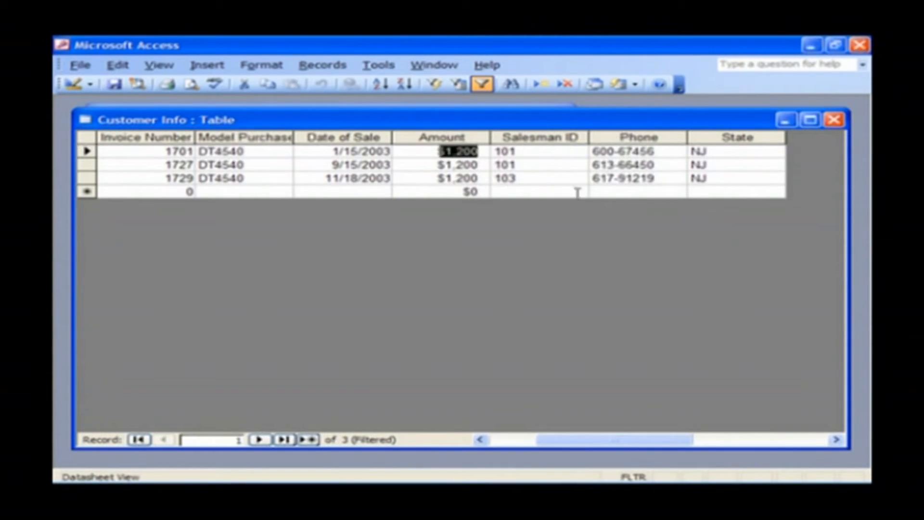
key("shift+Tab")
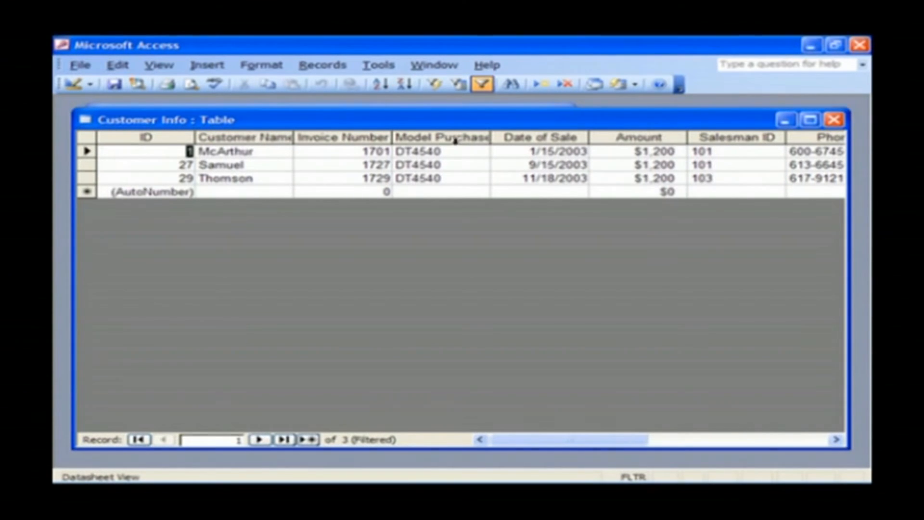
Remove the filter so all 30 customer records show again.
left_click(482, 85)
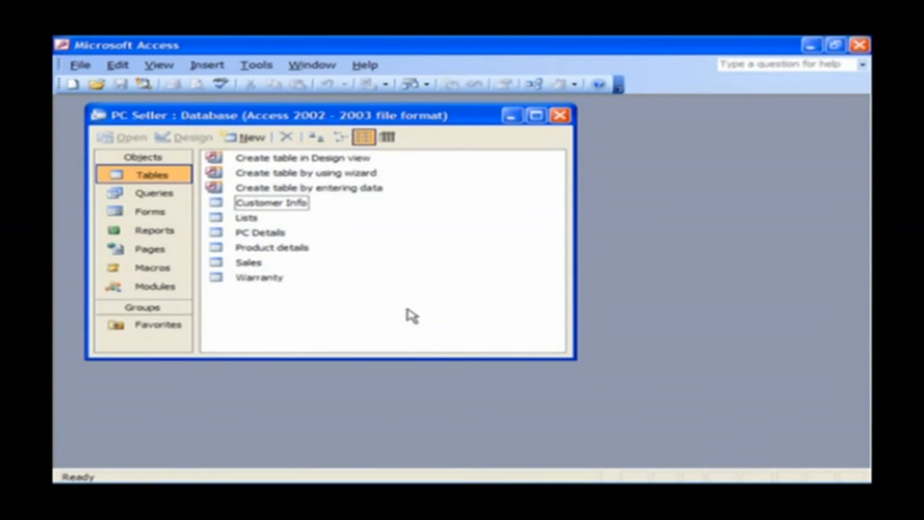
Open Customer Info in Design view and go to the Customer Name field's Smart Tags property.
left_click(289, 205)
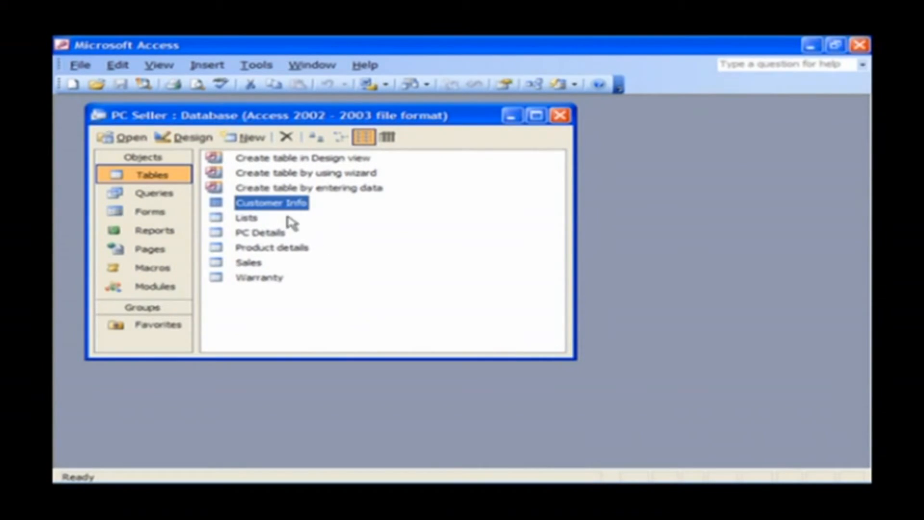
right_click(278, 204)
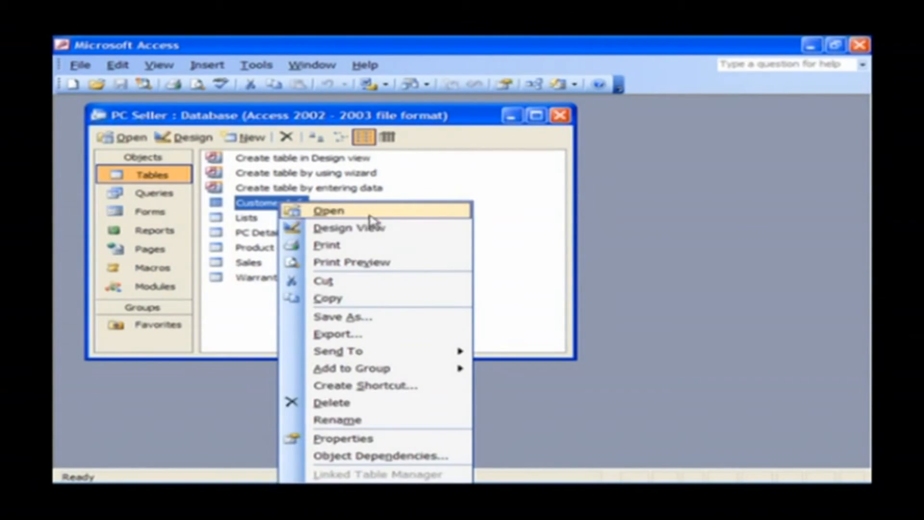
left_click(423, 236)
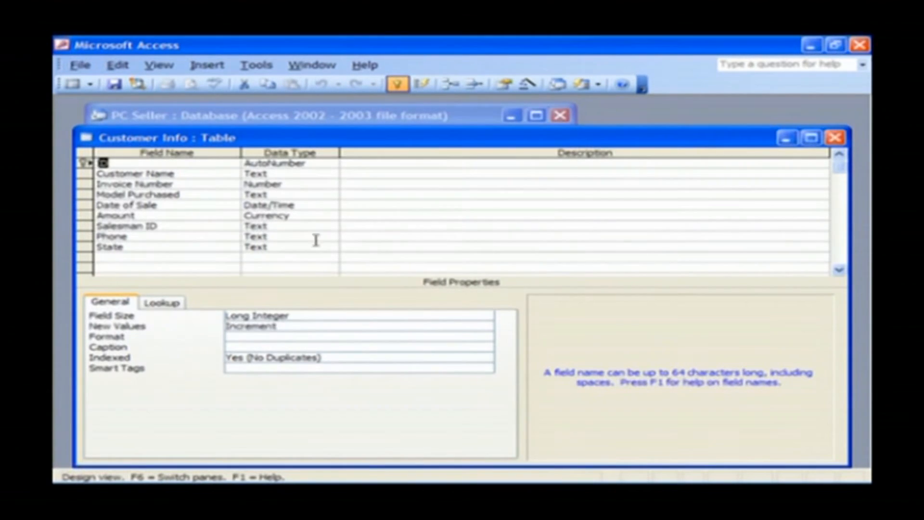
left_click(186, 175)
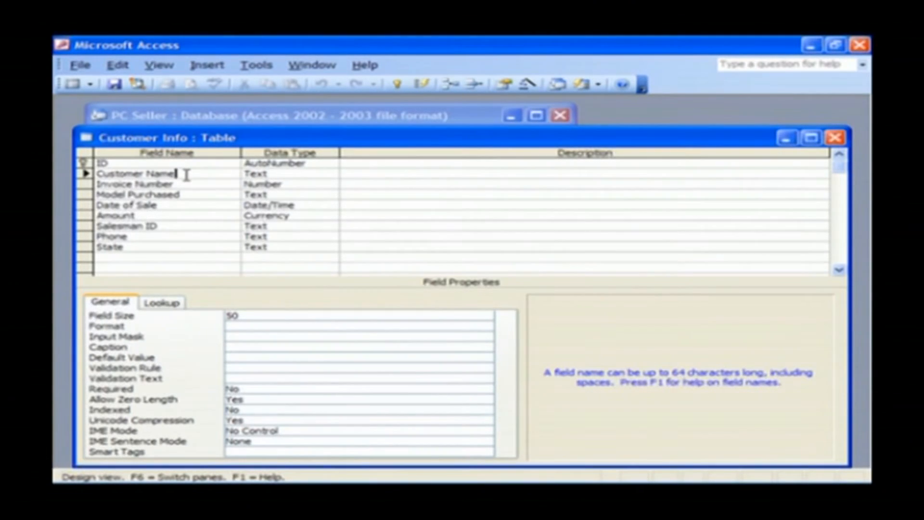
left_click_drag(442, 139, 442, 122)
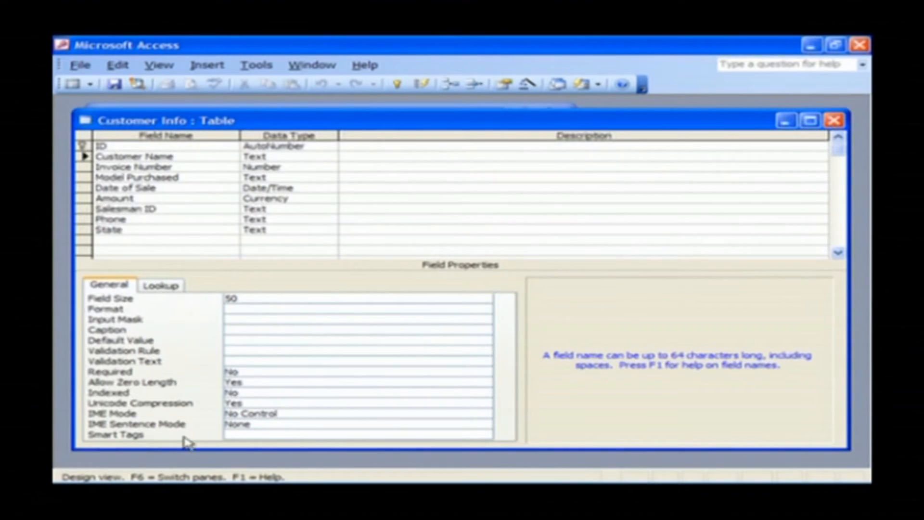
left_click(234, 434)
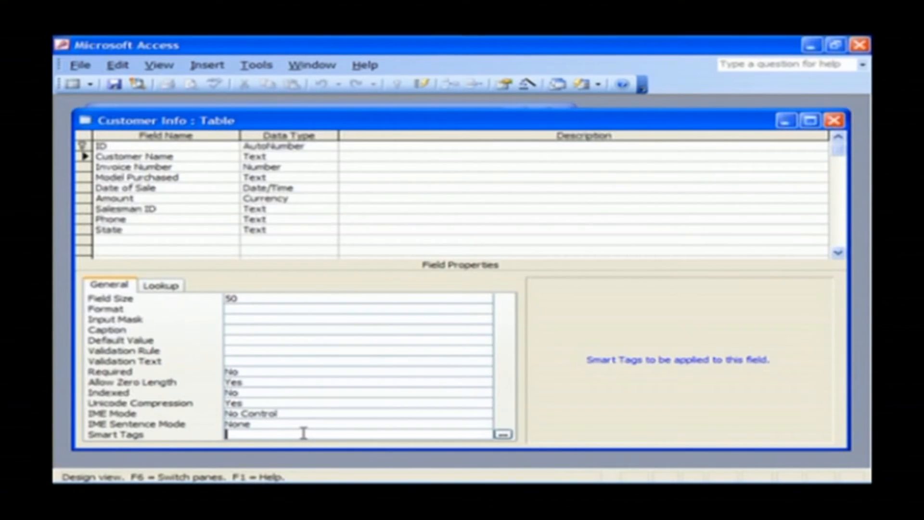
Give Customer Name the Person Name smart tag, then close and save Customer Info's design.
left_click(509, 436)
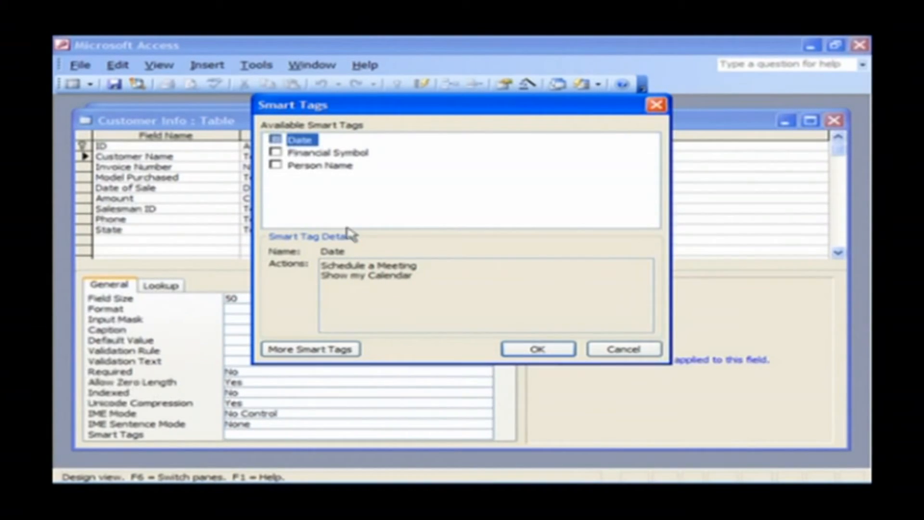
left_click(295, 144)
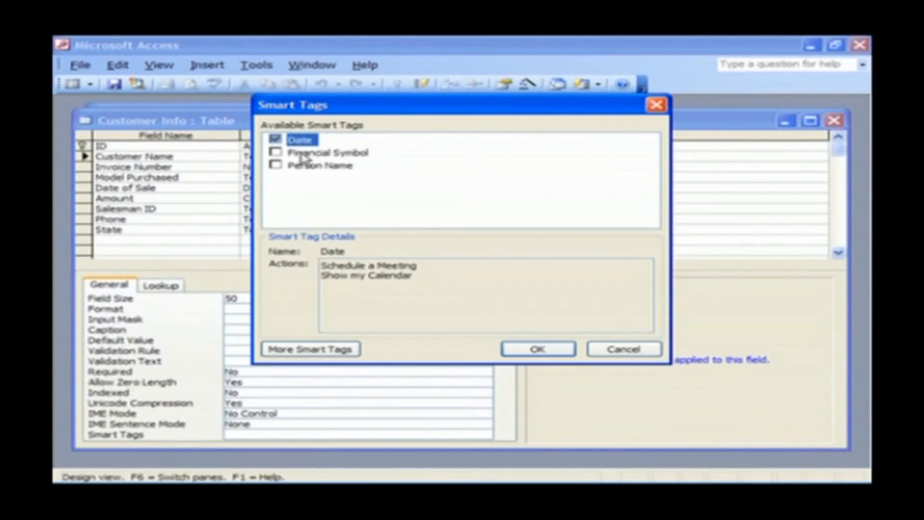
left_click(276, 141)
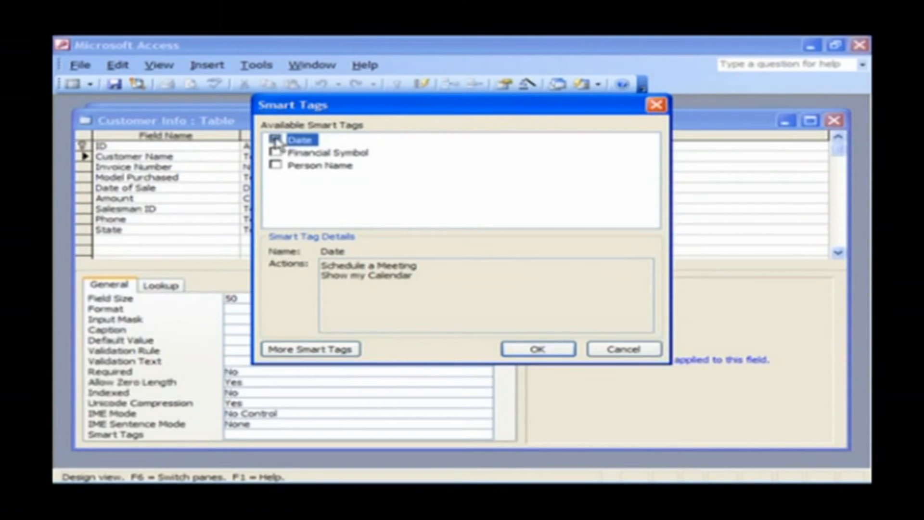
left_click(306, 166)
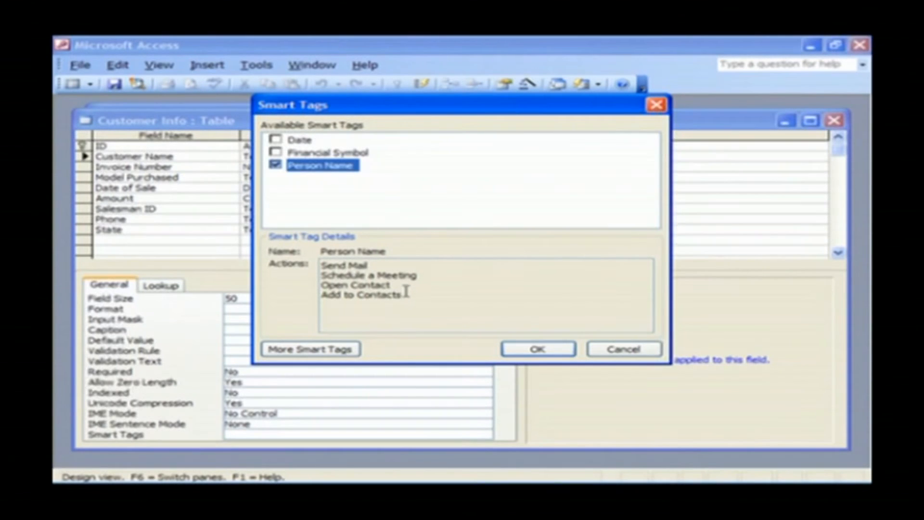
left_click(537, 350)
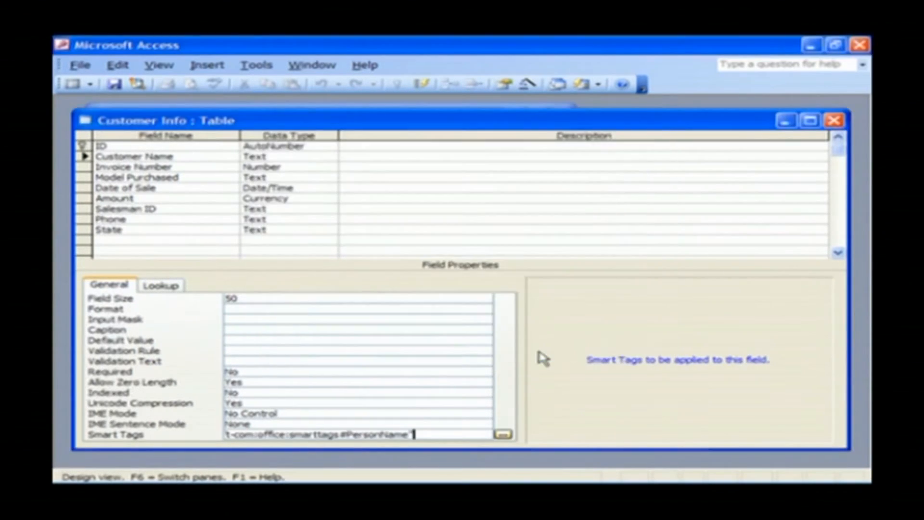
left_click(836, 121)
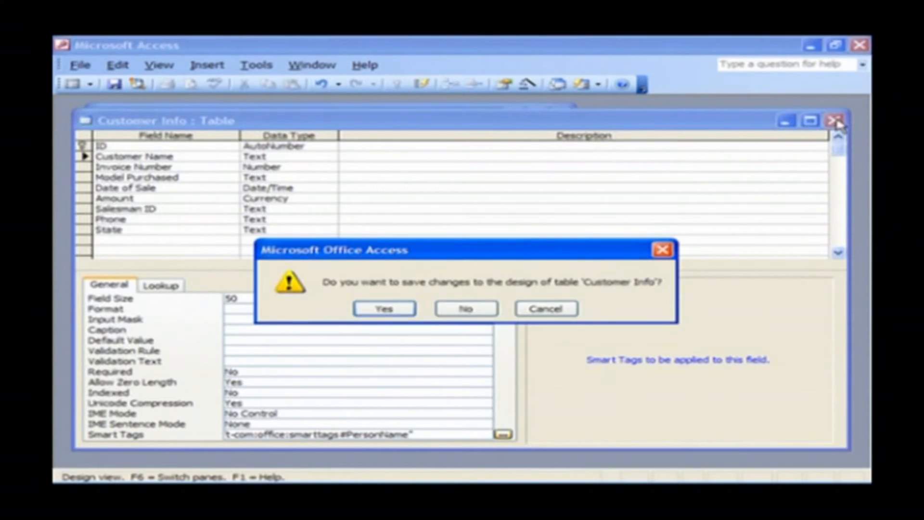
left_click(385, 317)
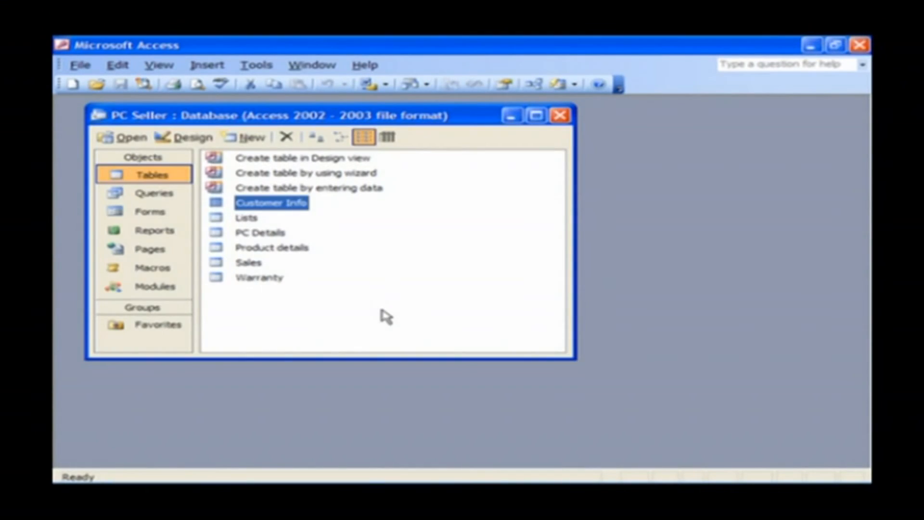
Open Customer Info's datasheet and view a customer name's Person Name smart tag actions.
right_click(270, 208)
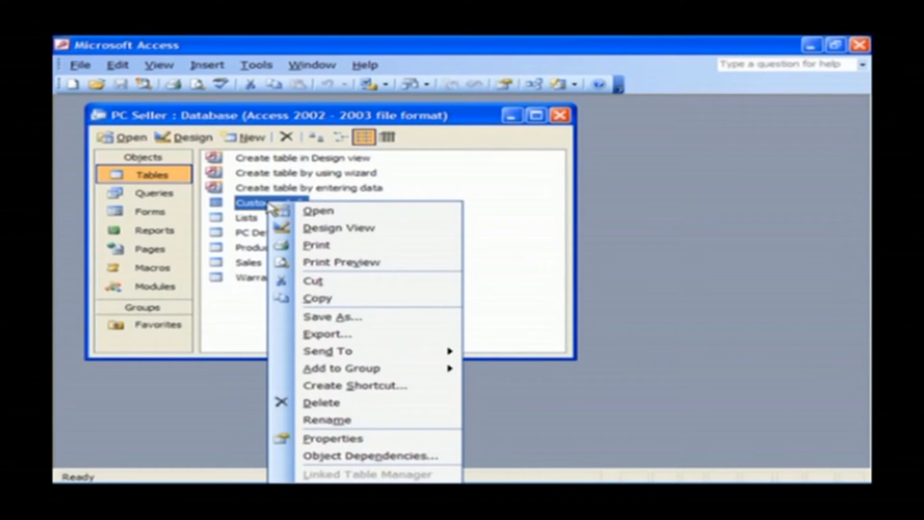
left_click(310, 210)
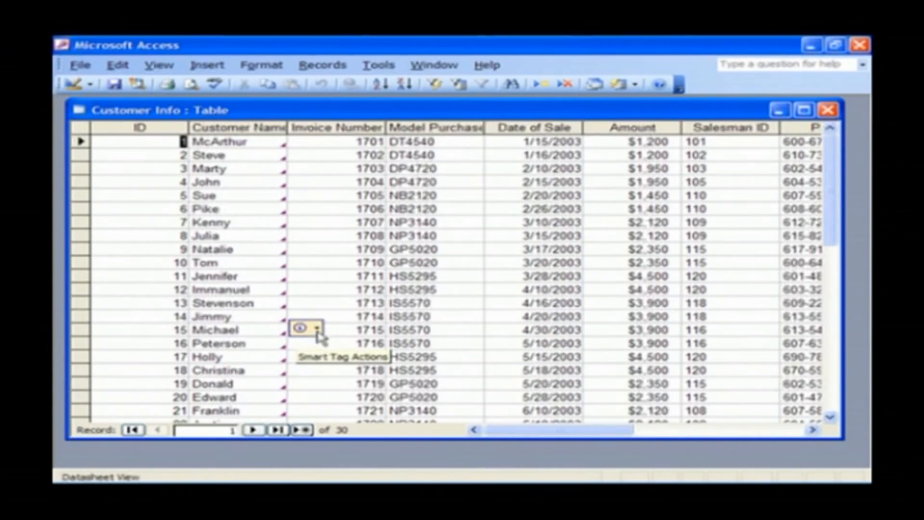
left_click(318, 329)
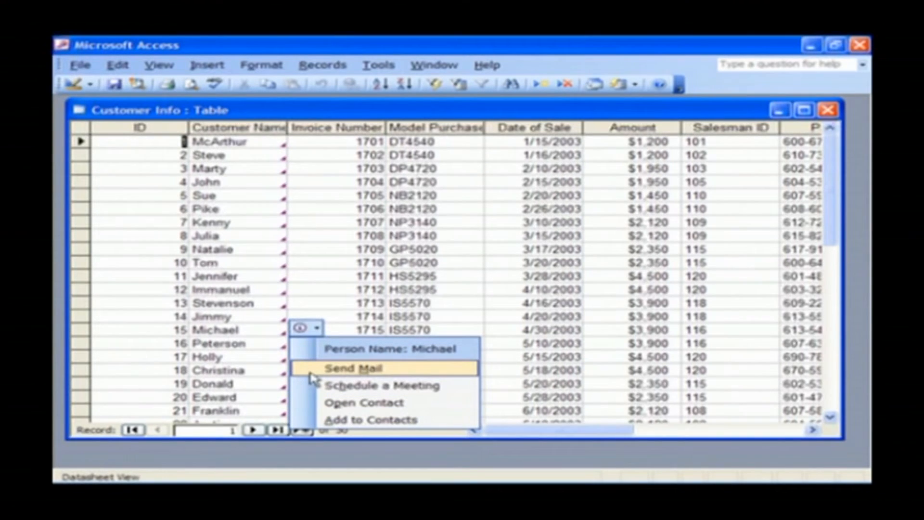
left_click(307, 301)
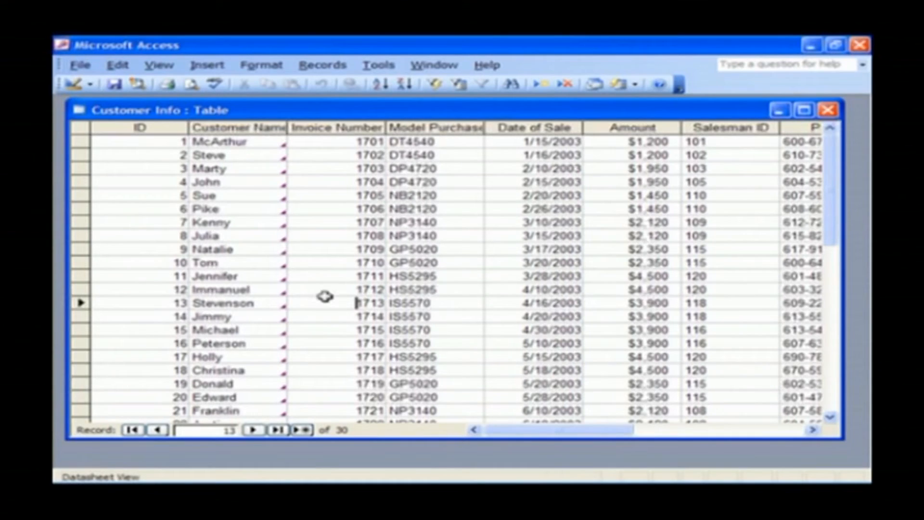
Close Customer Info and review the Datasheet settings in the Options dialog.
left_click(828, 110)
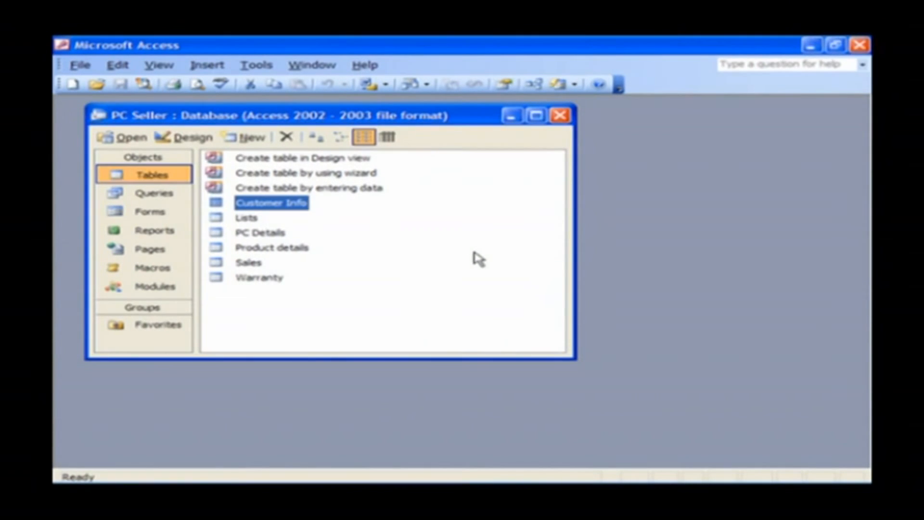
left_click(265, 67)
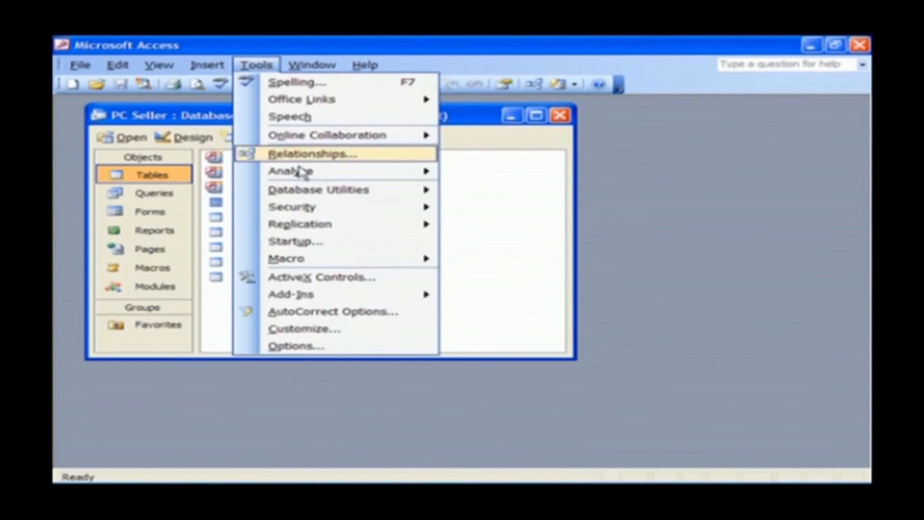
left_click(328, 347)
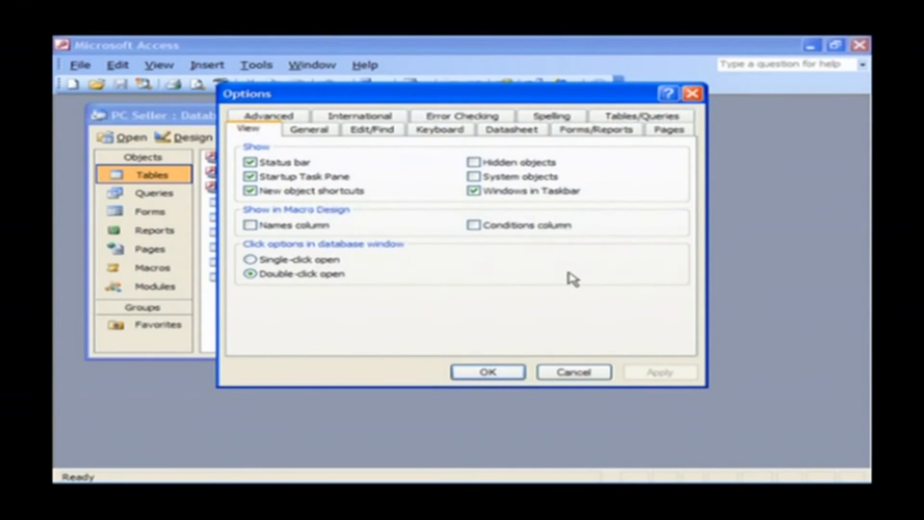
left_click(523, 137)
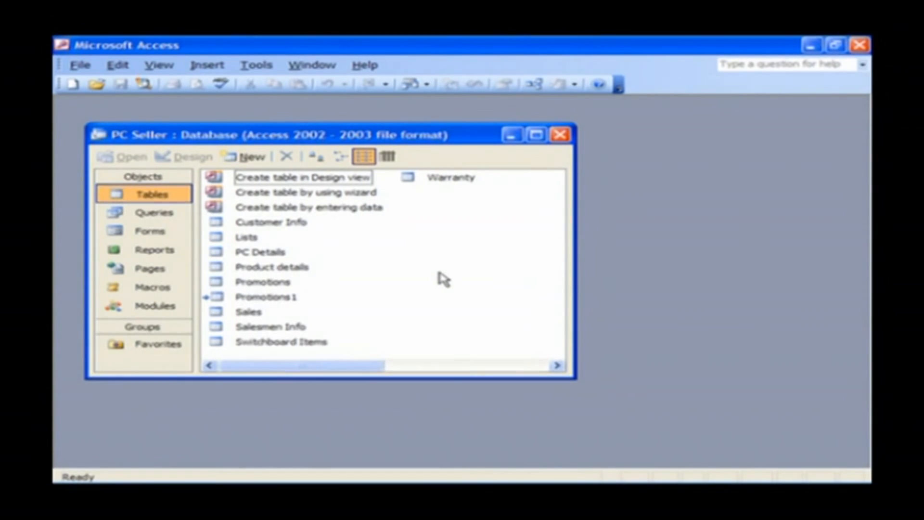
Set a password on the PC Seller database, entering it in both Password and Verify.
left_click(258, 67)
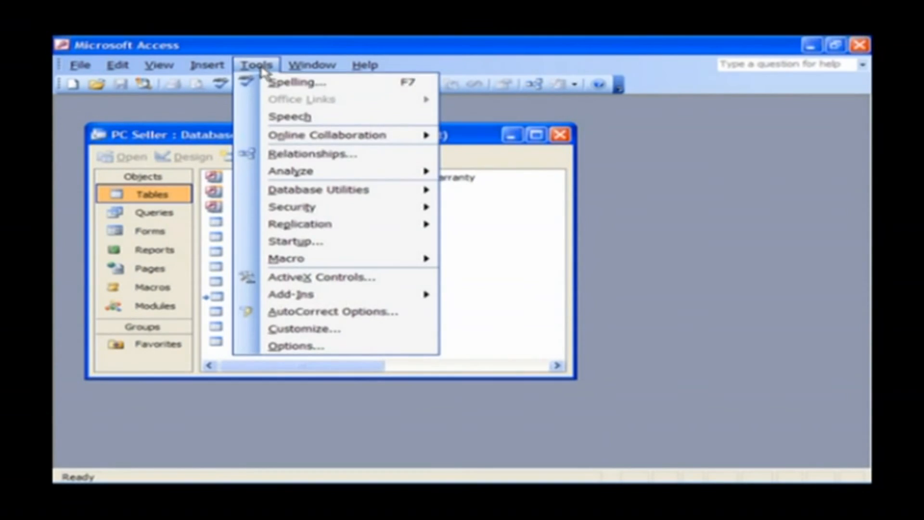
mouse_move(262, 210)
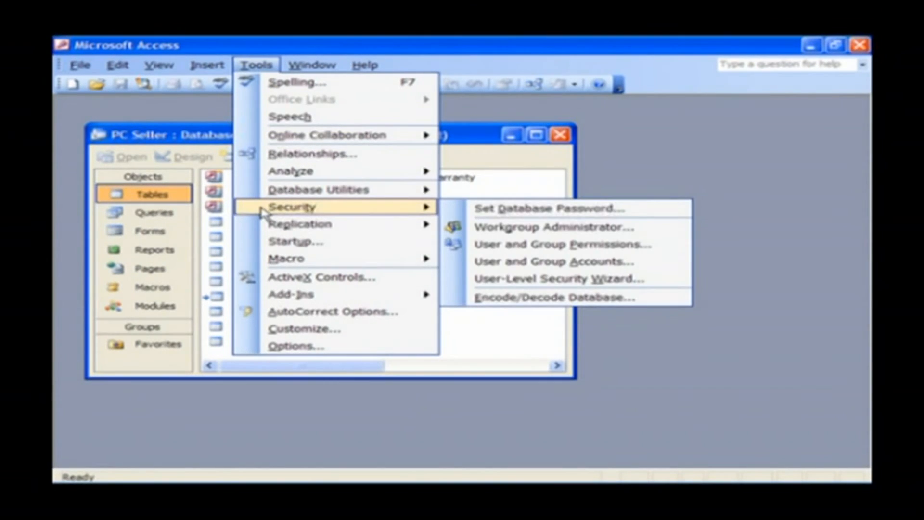
left_click(648, 210)
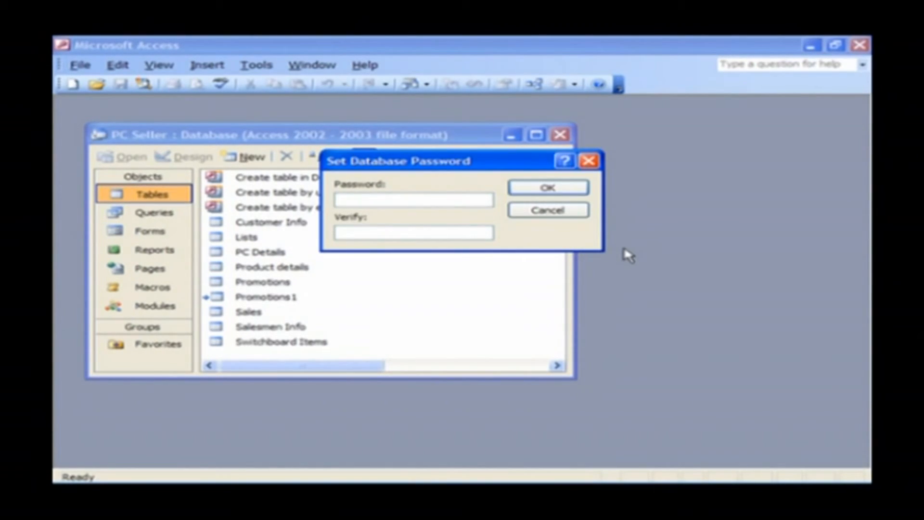
type("********")
left_click(442, 233)
type("*****")
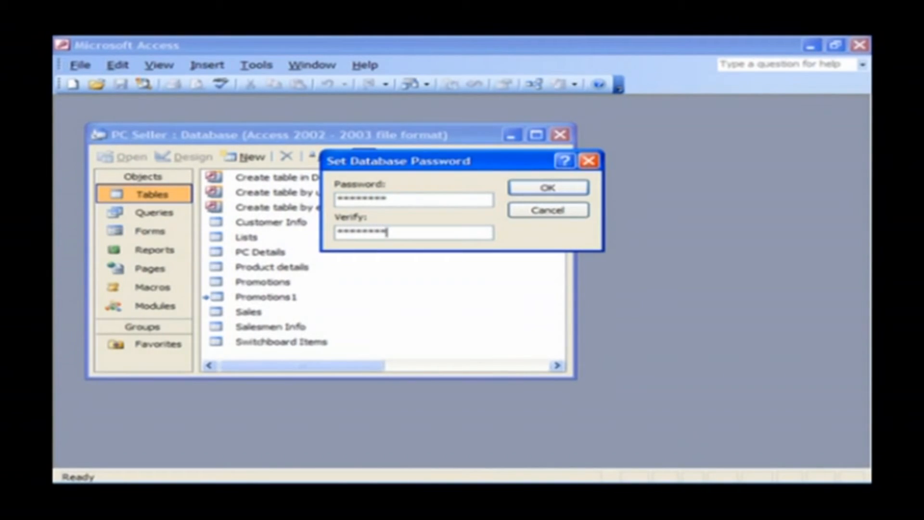
left_click(549, 188)
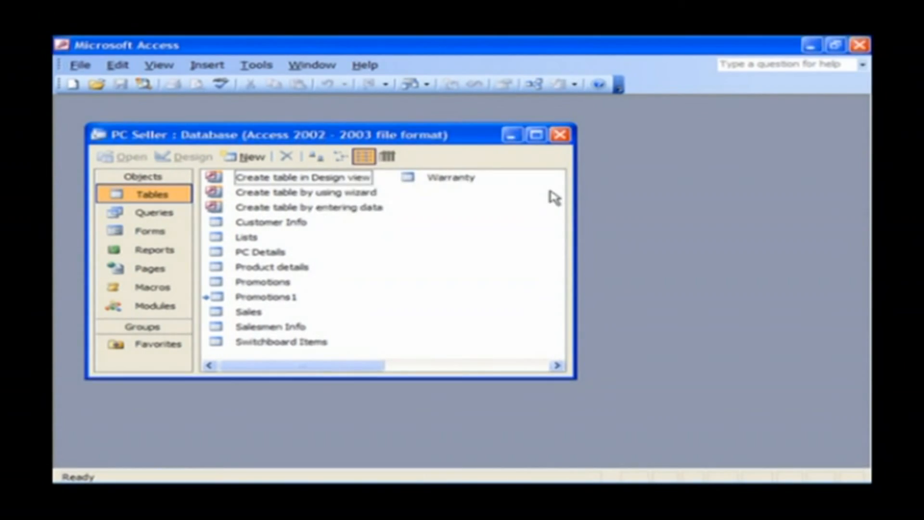
Close the PC Seller database and reopen its file.
left_click(561, 136)
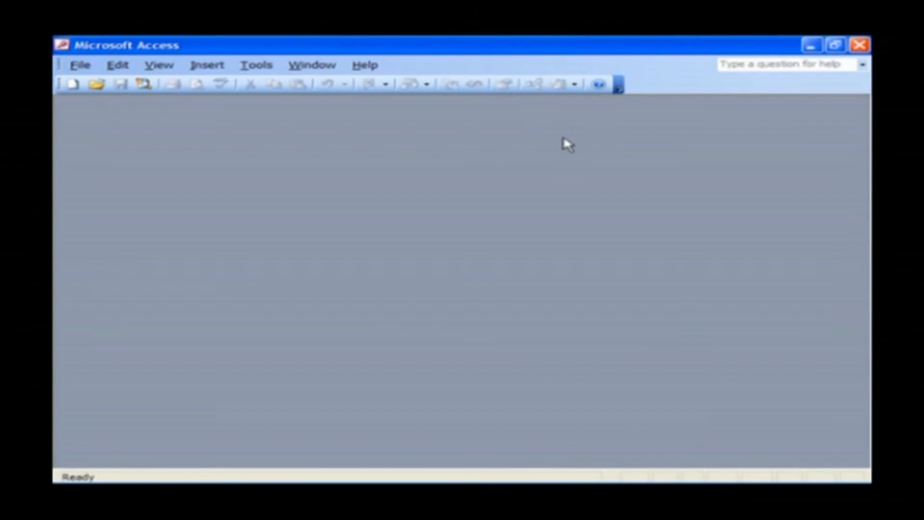
left_click(73, 67)
left_click(111, 83)
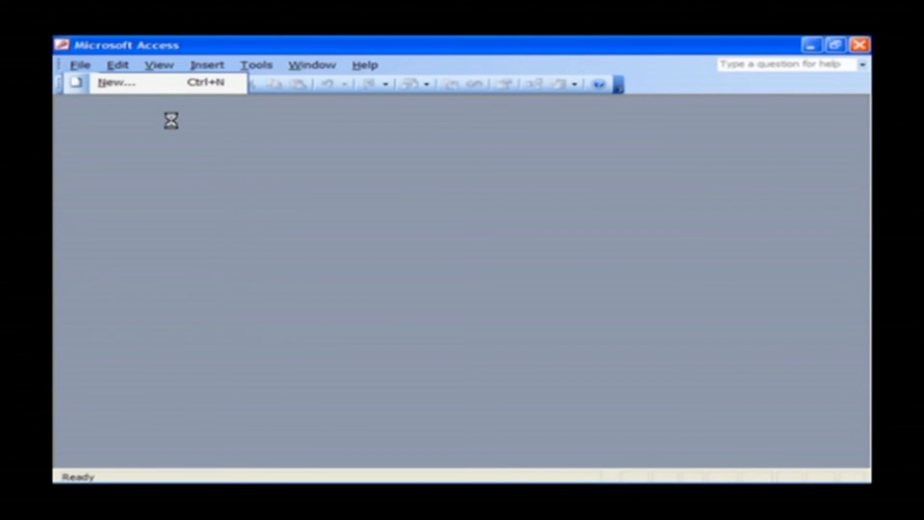
double_click(270, 298)
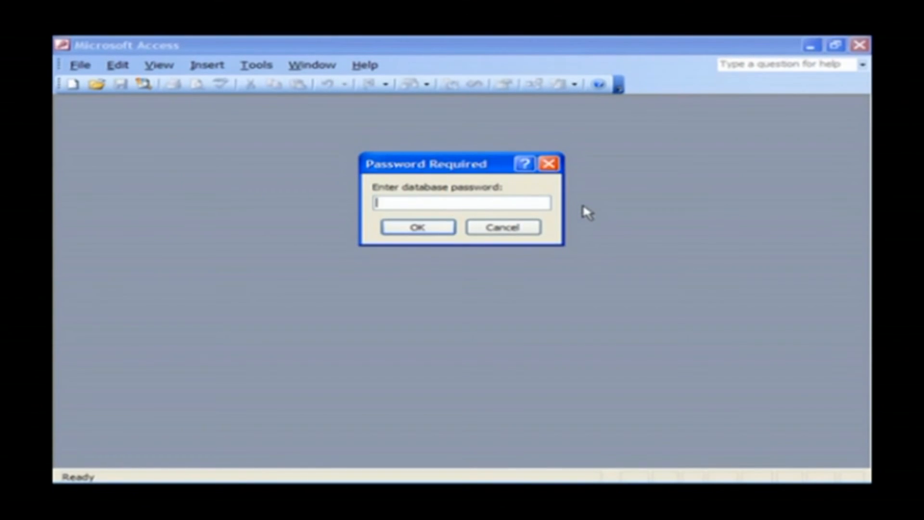
Enter the database password, dismiss the invalid-password alert, and retry with the correct password.
type("**")
left_click(439, 230)
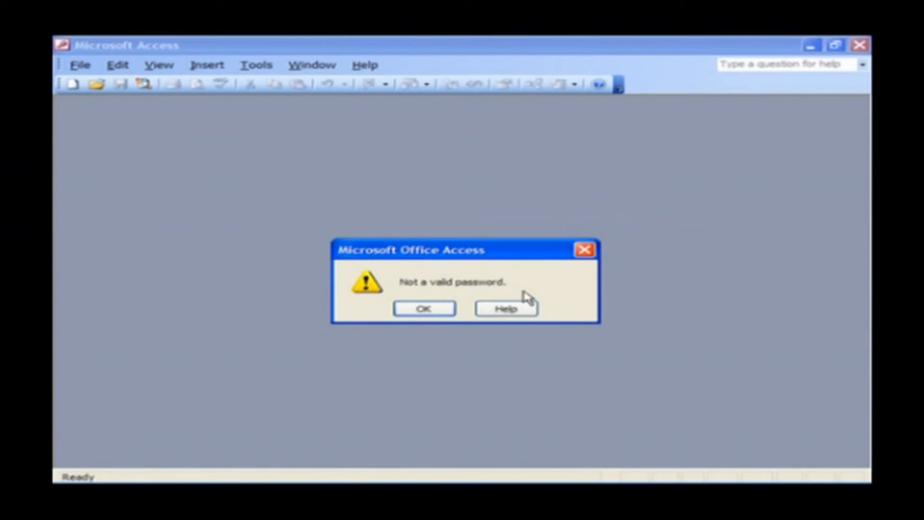
left_click(426, 308)
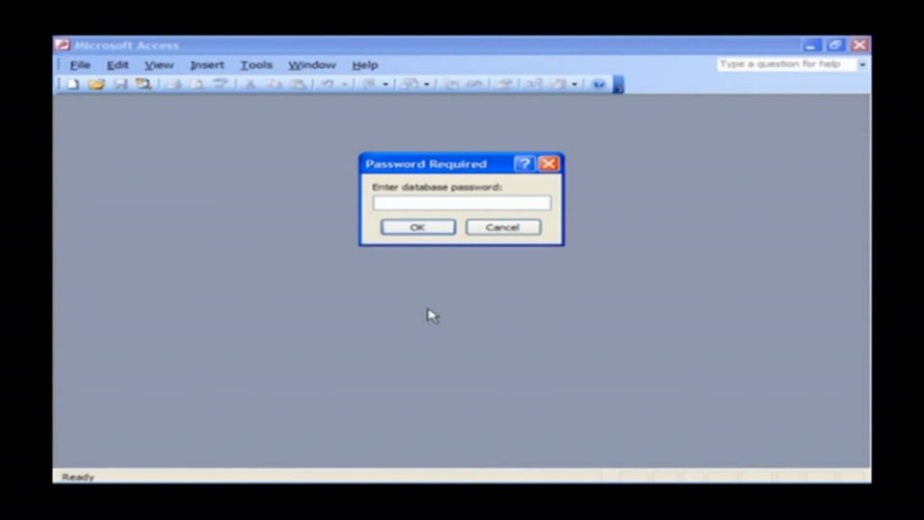
type("********")
left_click(416, 232)
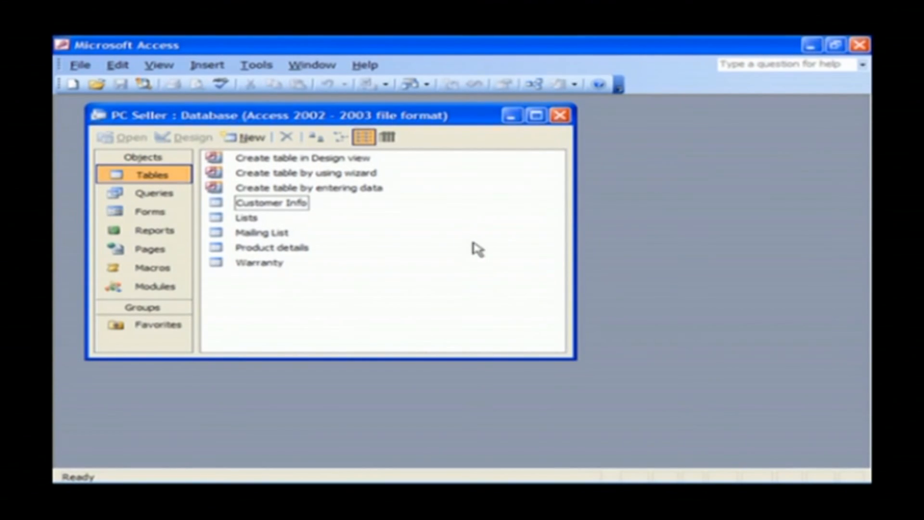
Open the Customer Info table and select record 6's Model Purchased value.
double_click(267, 205)
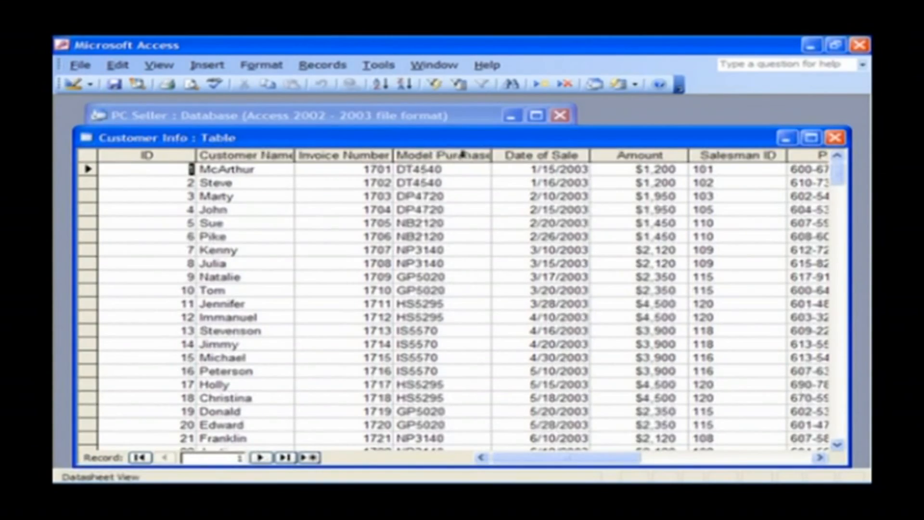
left_click_drag(464, 145, 453, 123)
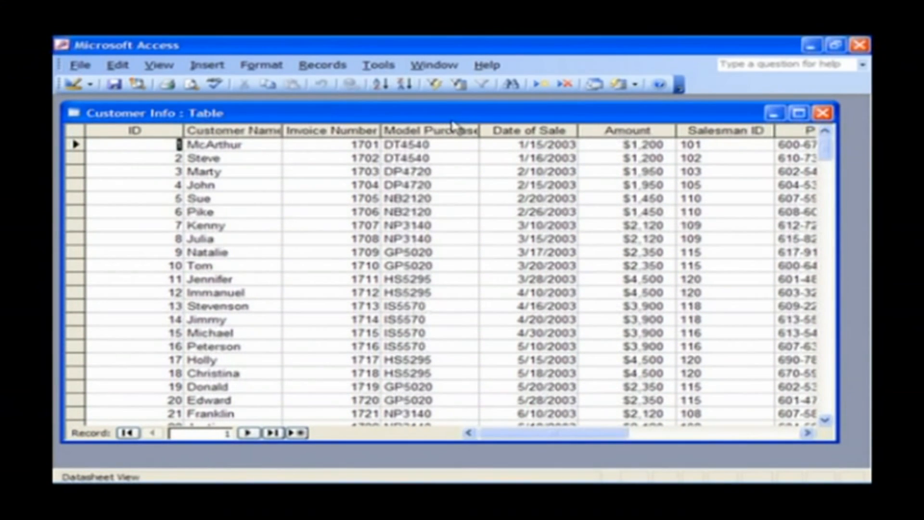
left_click(320, 210)
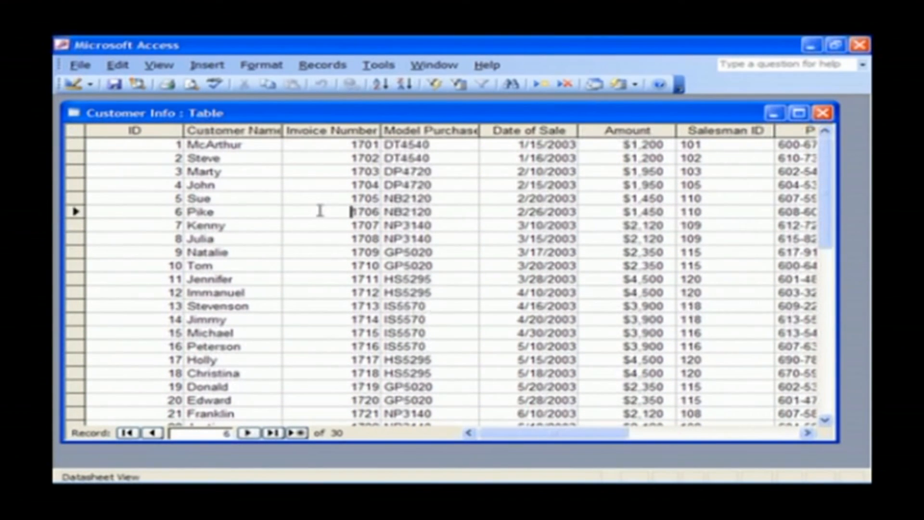
left_click(454, 209)
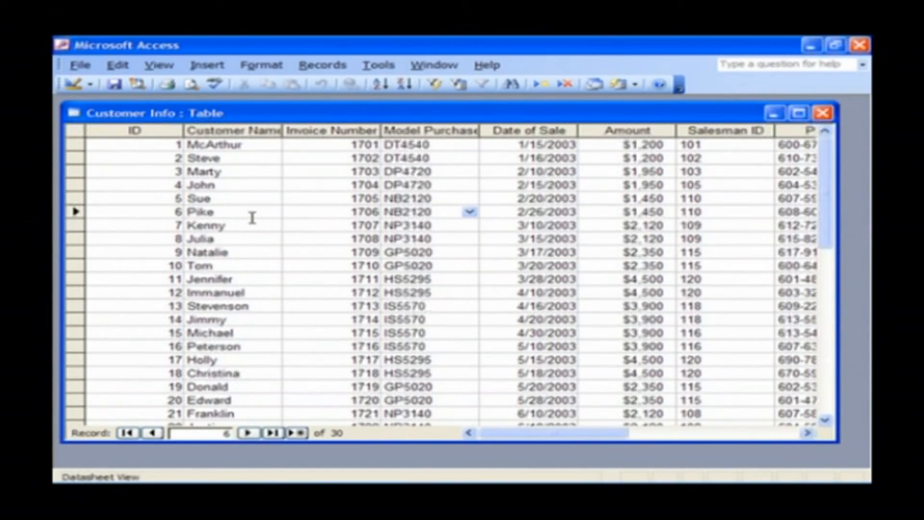
Sort Customer Info by Customer Name A to Z and maximize the table.
left_click(263, 146)
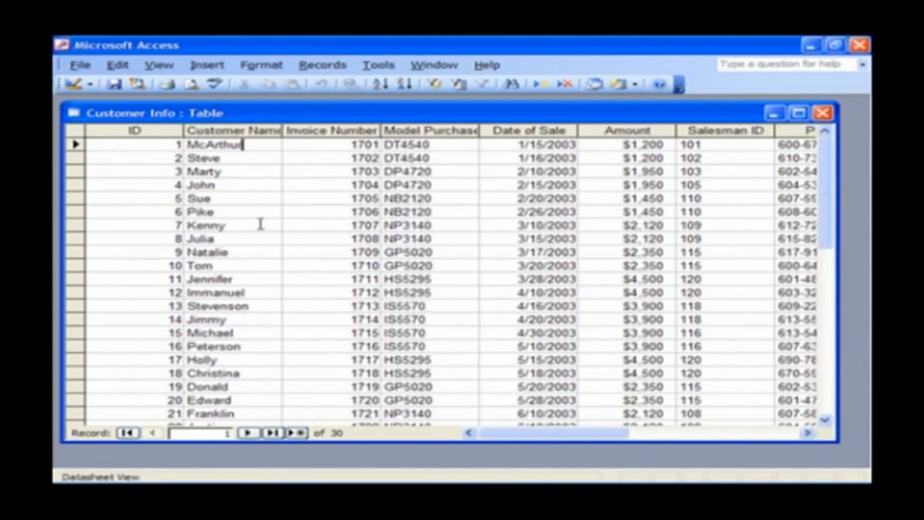
left_click(382, 85)
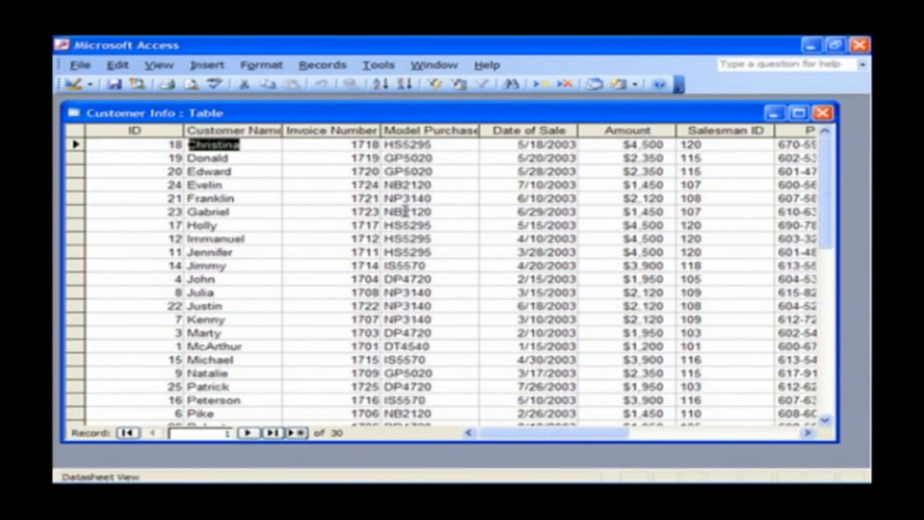
left_click(799, 113)
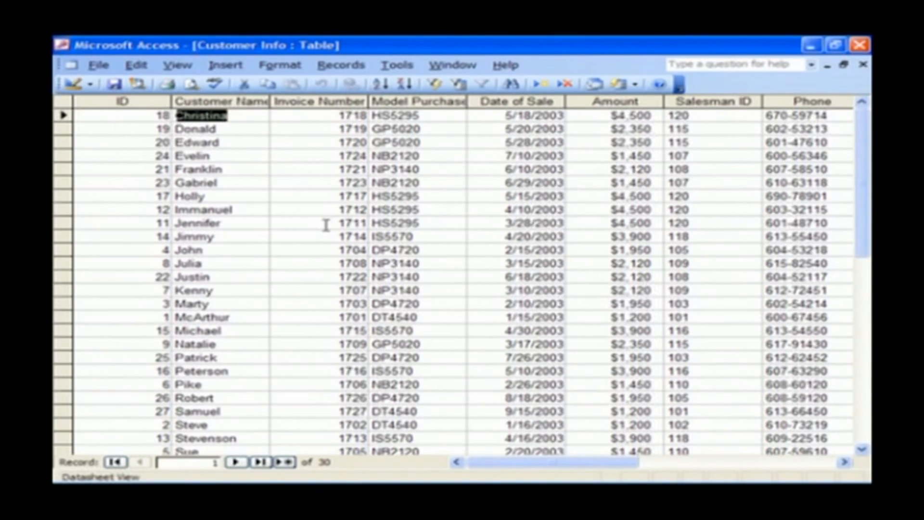
scroll(283, 237, "down", 4)
scroll(282, 236, "up", 4)
Re-sort the records by Customer Name from Z to A.
left_click(406, 84)
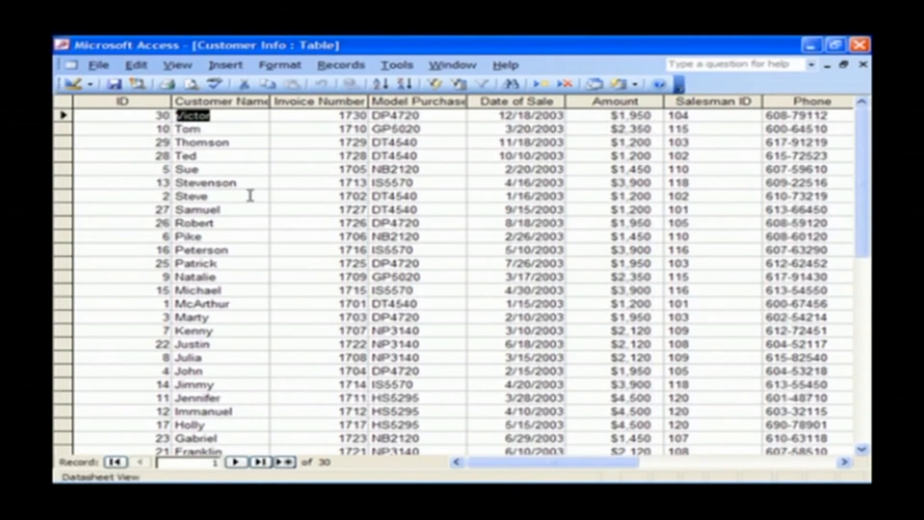
scroll(251, 195, "down", 2)
scroll(250, 195, "up", 1)
scroll(250, 196, "up", 1)
Remove the sort via Records > Remove Filter/Sort to restore ID order.
left_click(251, 114)
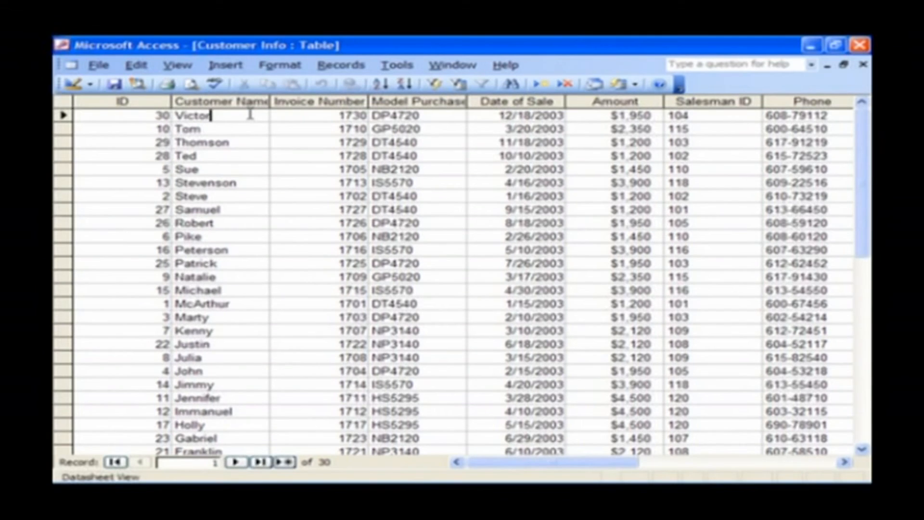
left_click(353, 72)
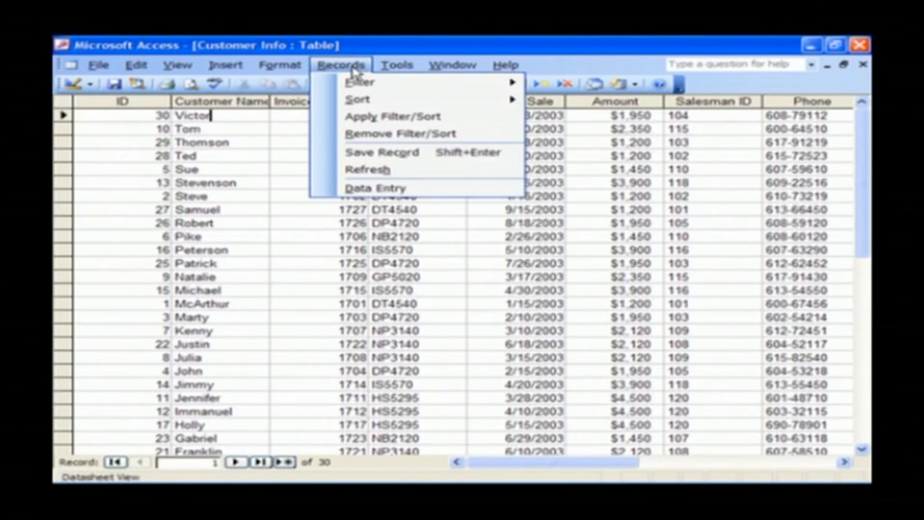
left_click(334, 137)
left_click(259, 199)
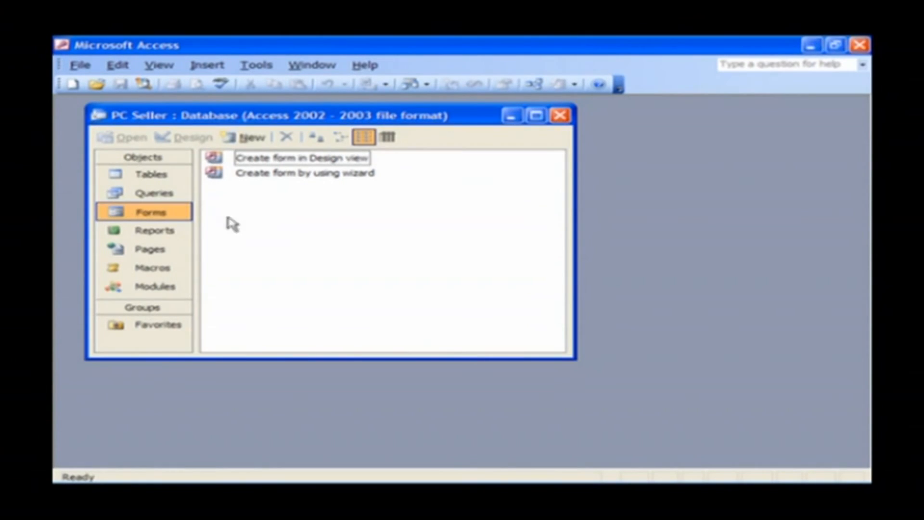
List the database's tables, now including PC Details and Sales.
left_click(153, 176)
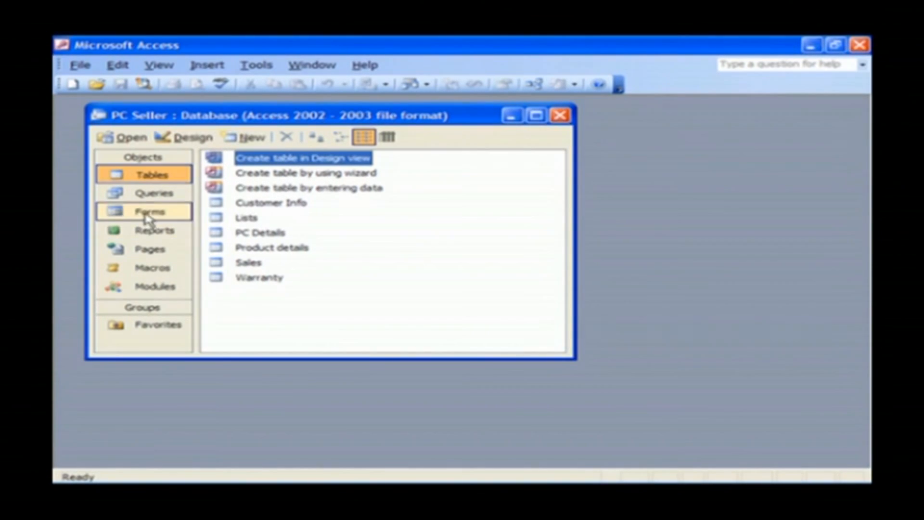
Start the Form Wizard on Table: Sales and add all seven of its fields.
left_click(172, 220)
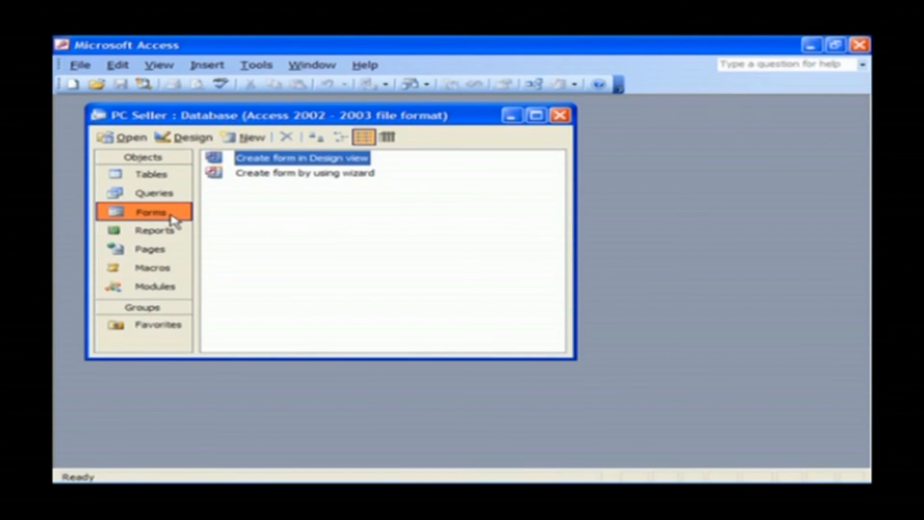
left_click(250, 222)
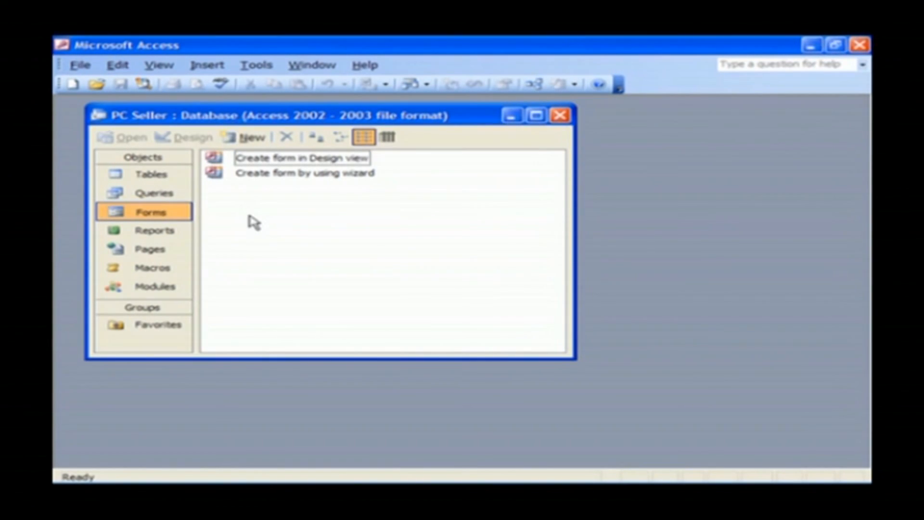
double_click(332, 175)
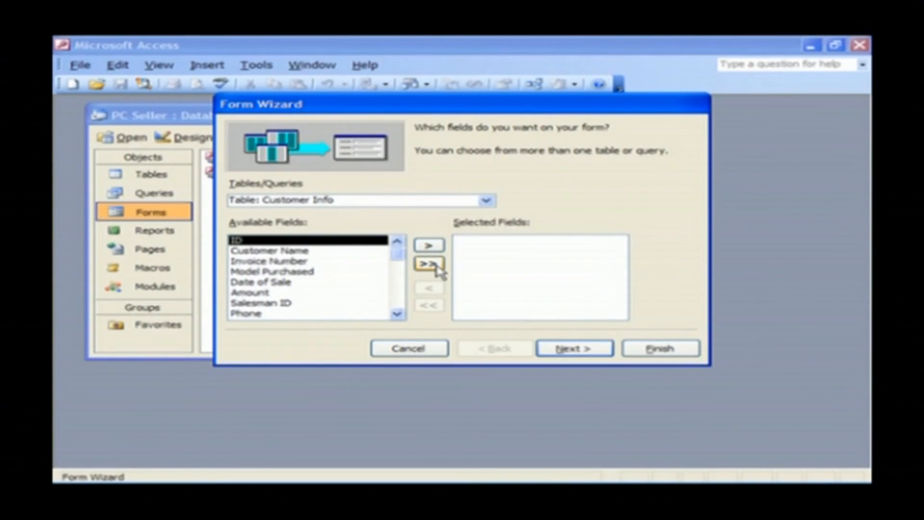
left_click(487, 202)
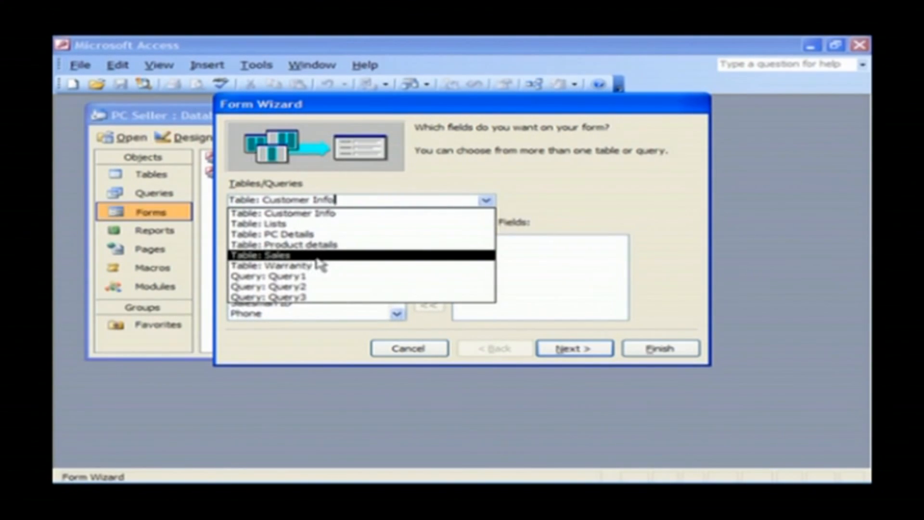
left_click(349, 255)
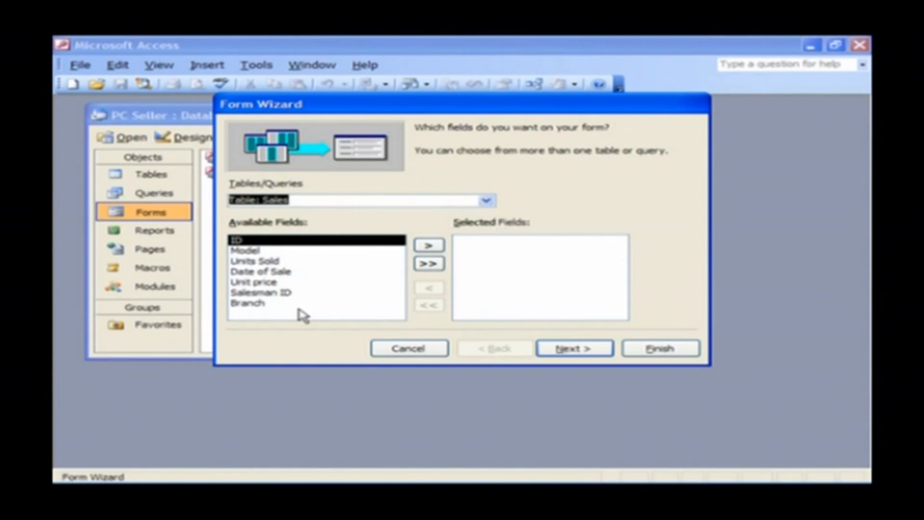
left_click(429, 265)
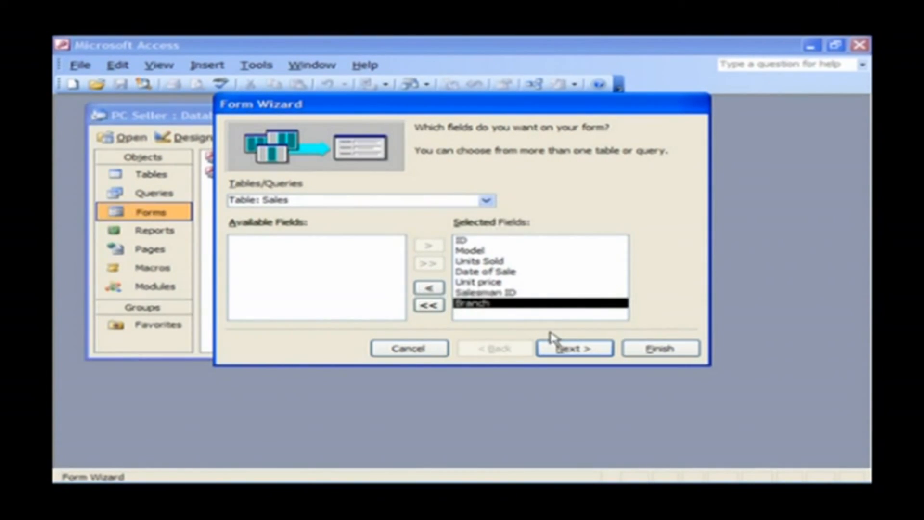
left_click(585, 353)
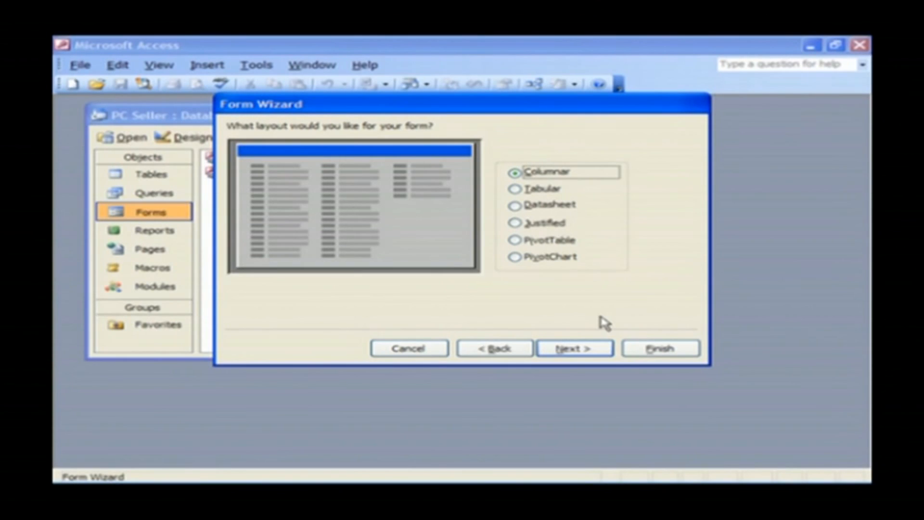
Preview Tabular, Datasheet, Justified, PivotTable and PivotChart layouts, then pick Columnar.
left_click(541, 192)
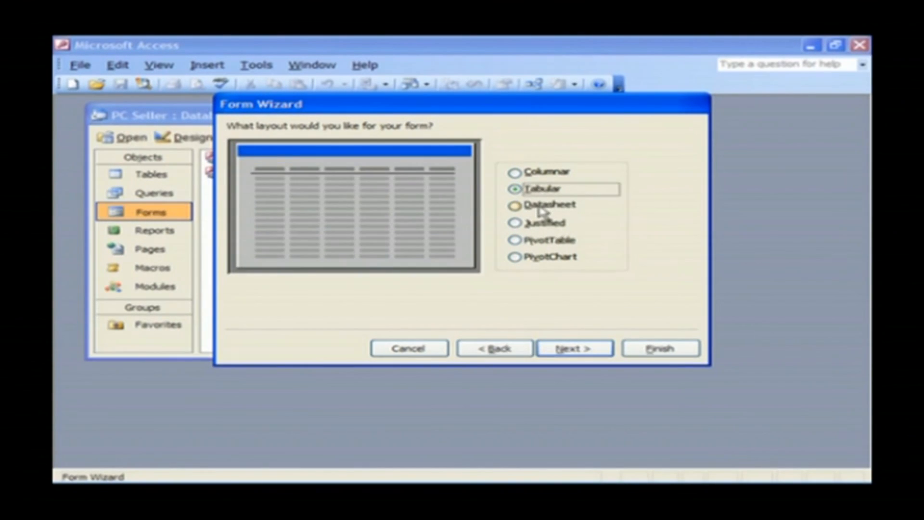
left_click(541, 210)
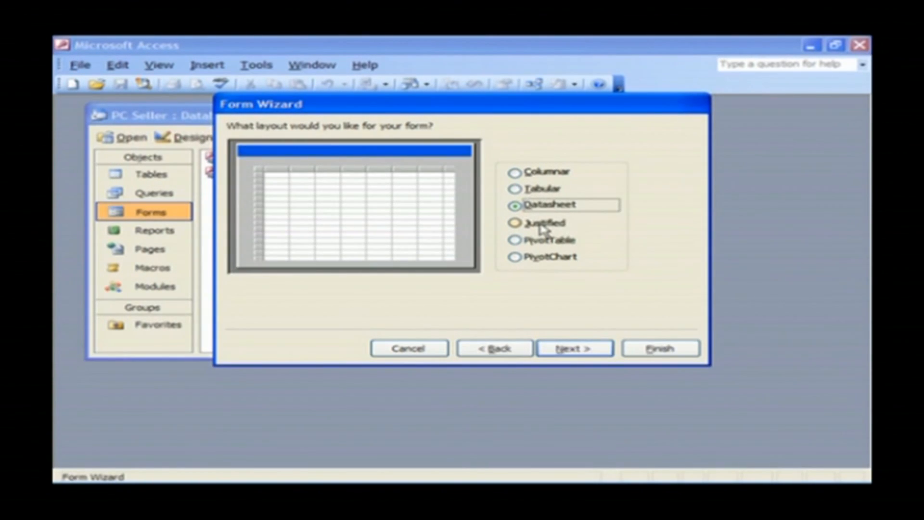
left_click(541, 224)
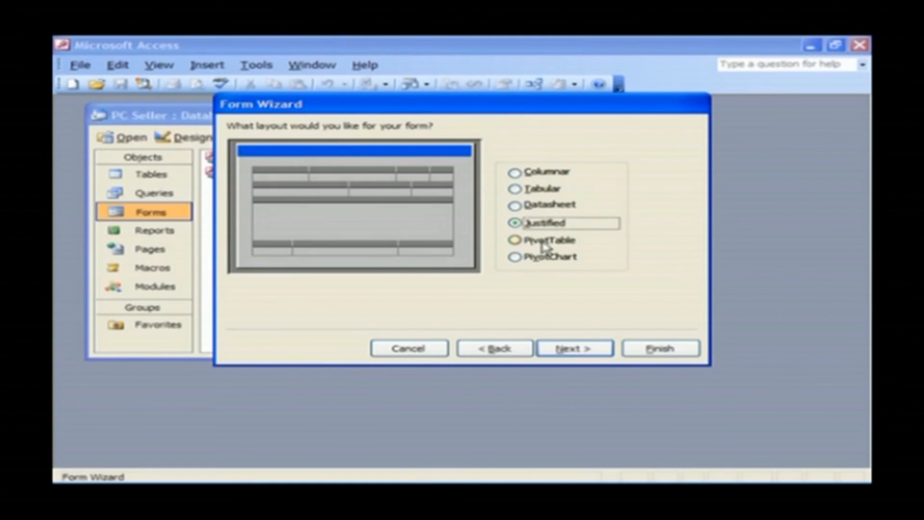
left_click(542, 242)
left_click(549, 260)
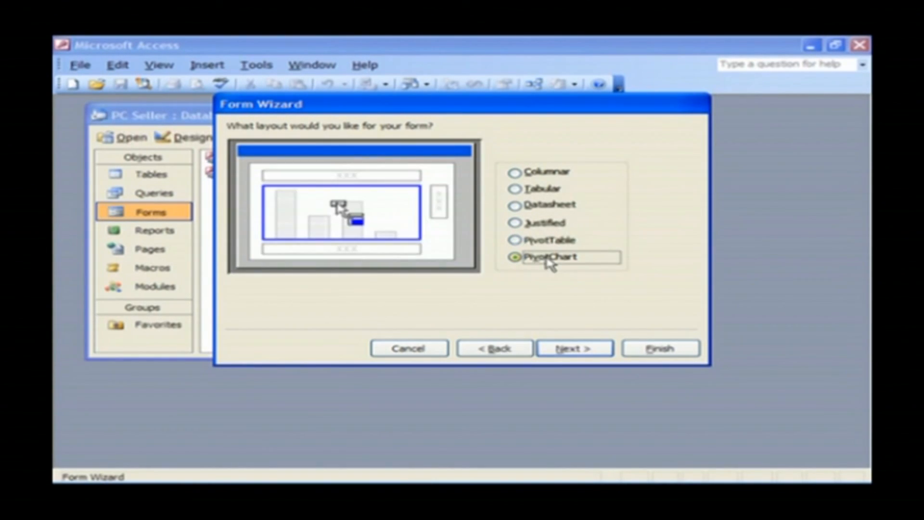
left_click(532, 179)
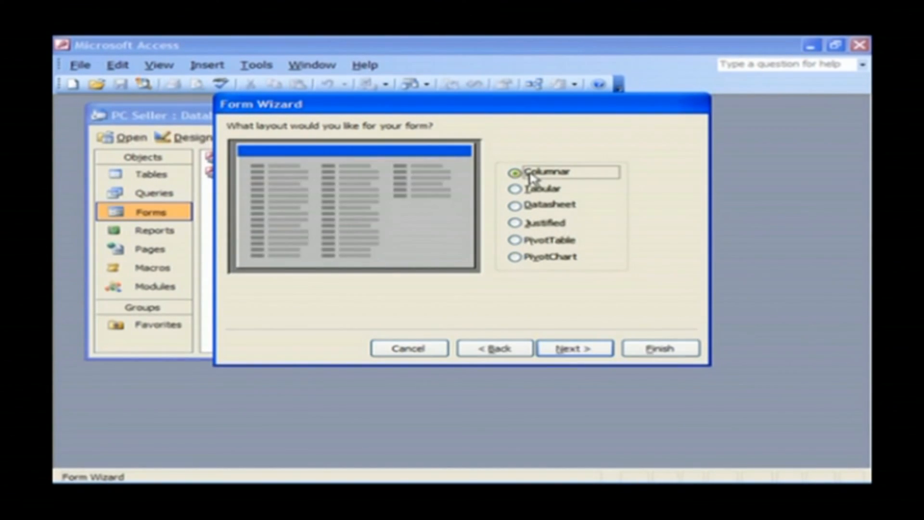
left_click(602, 356)
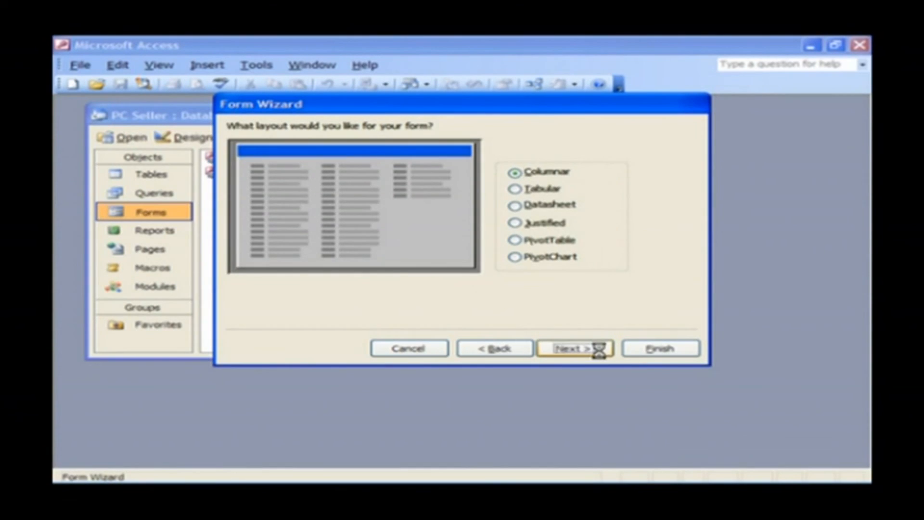